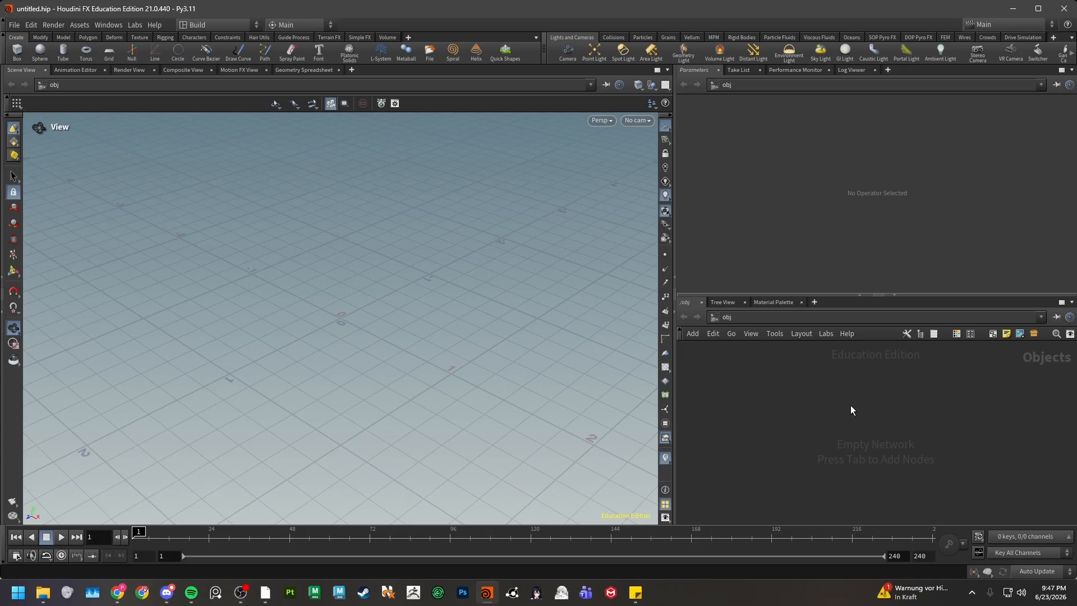
- Create a Geometry object containing a Grid sized 0.5 by 0.5
key("Tab")
key("Return")
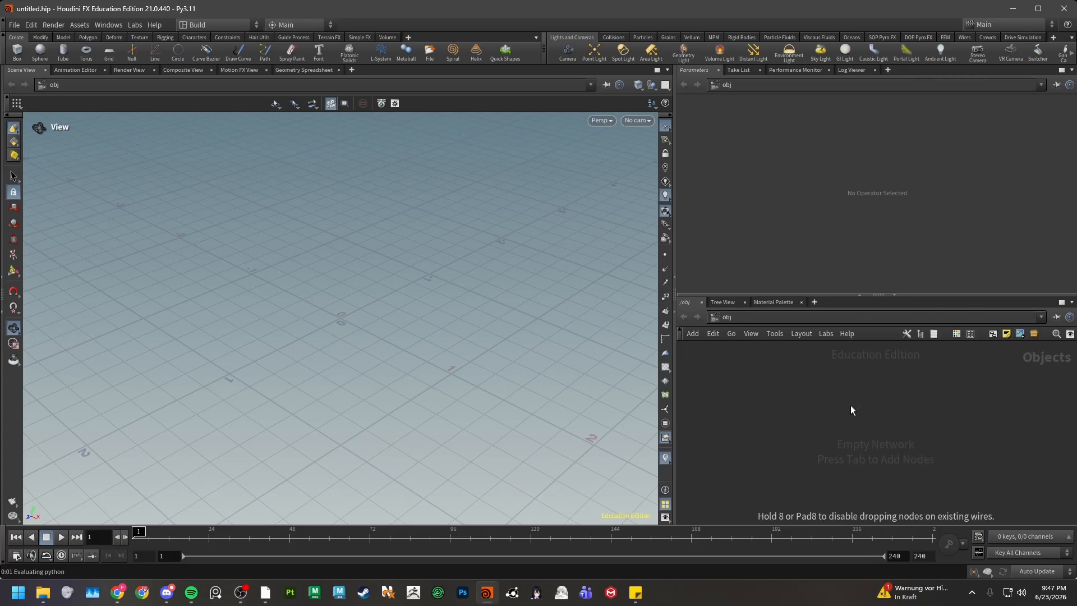
left_click(850, 405)
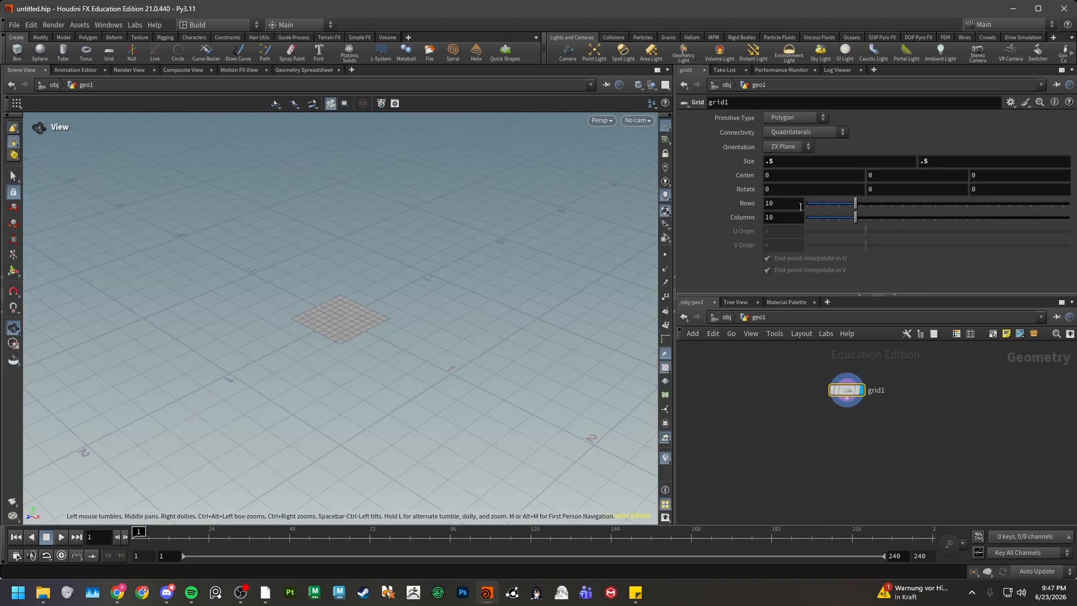
- Set the grid's rows and columns to 3 each
left_click_drag(796, 205, 665, 183)
type("3")
key("Tab")
type("3")
key("Return")
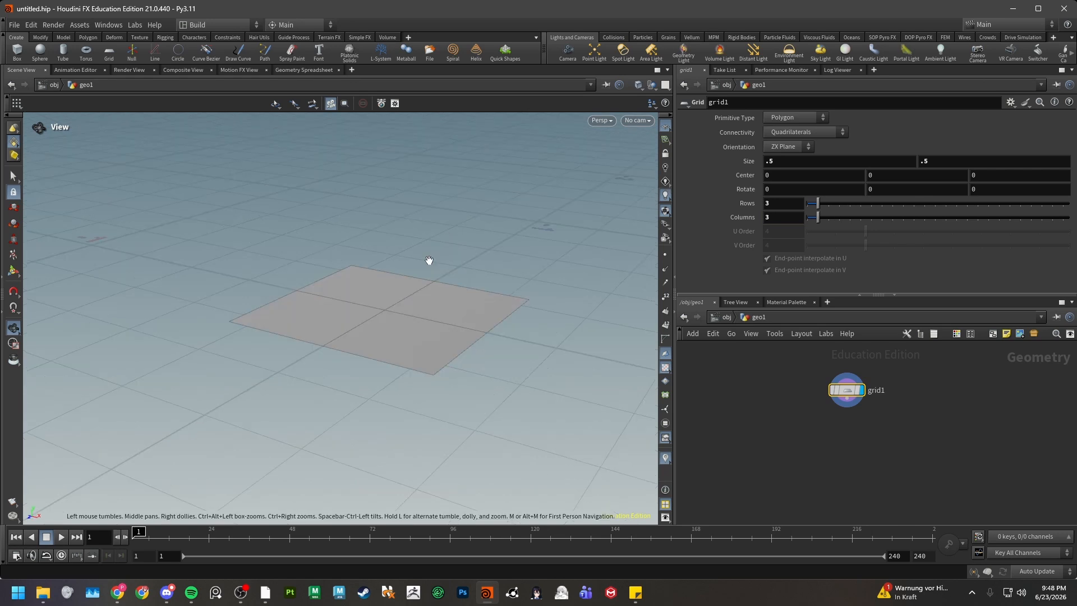
- Set the viewport background color scheme to Dark
key("d")
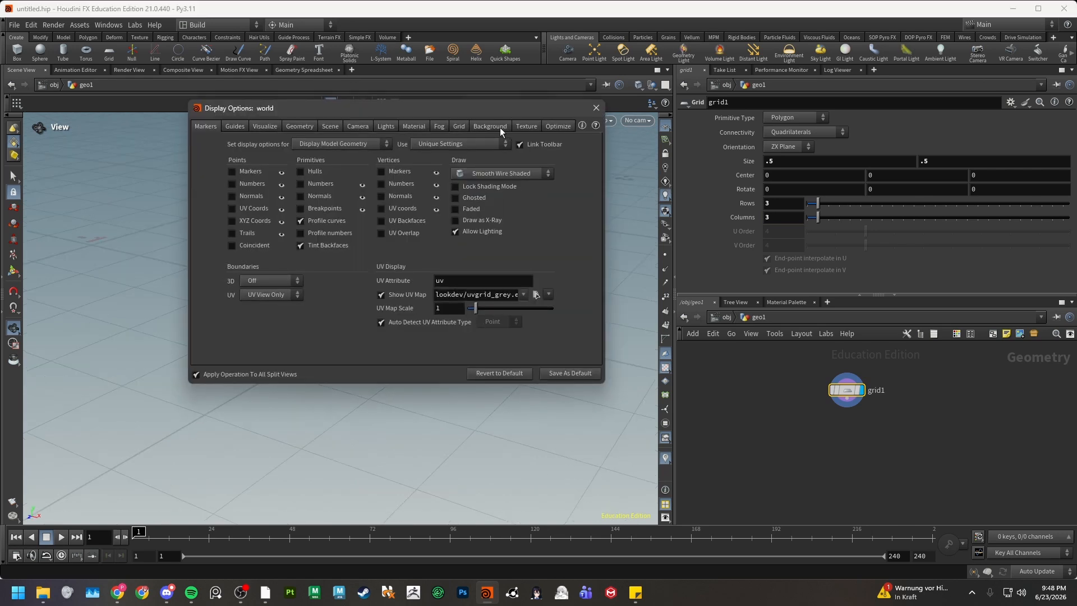
left_click(502, 127)
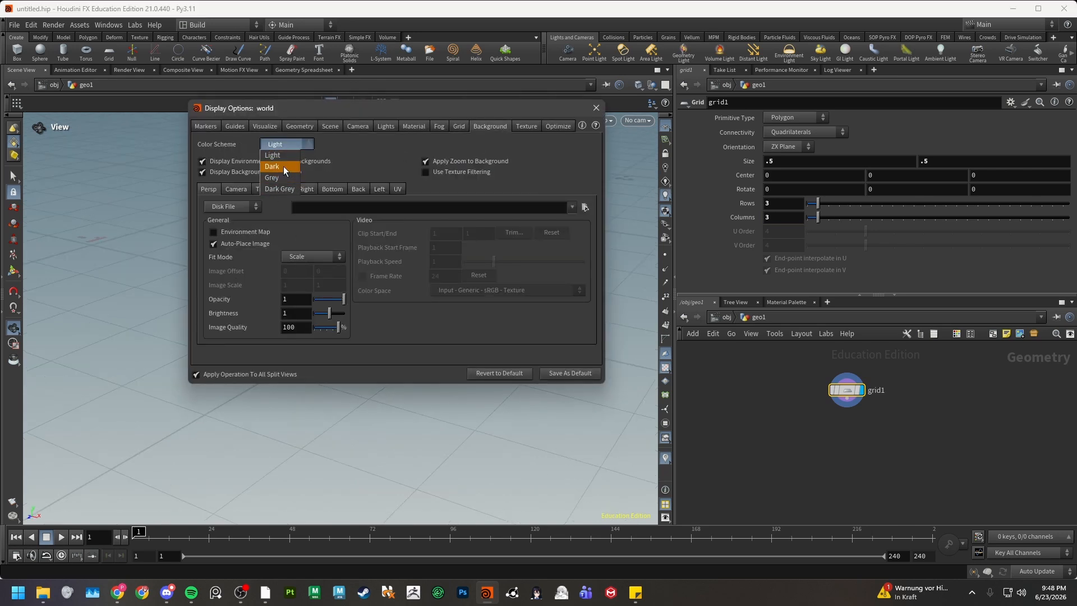
left_click(284, 166)
left_click(596, 108)
- Add a Null node connected below the grid and name it OUT_SKIN
key("Tab")
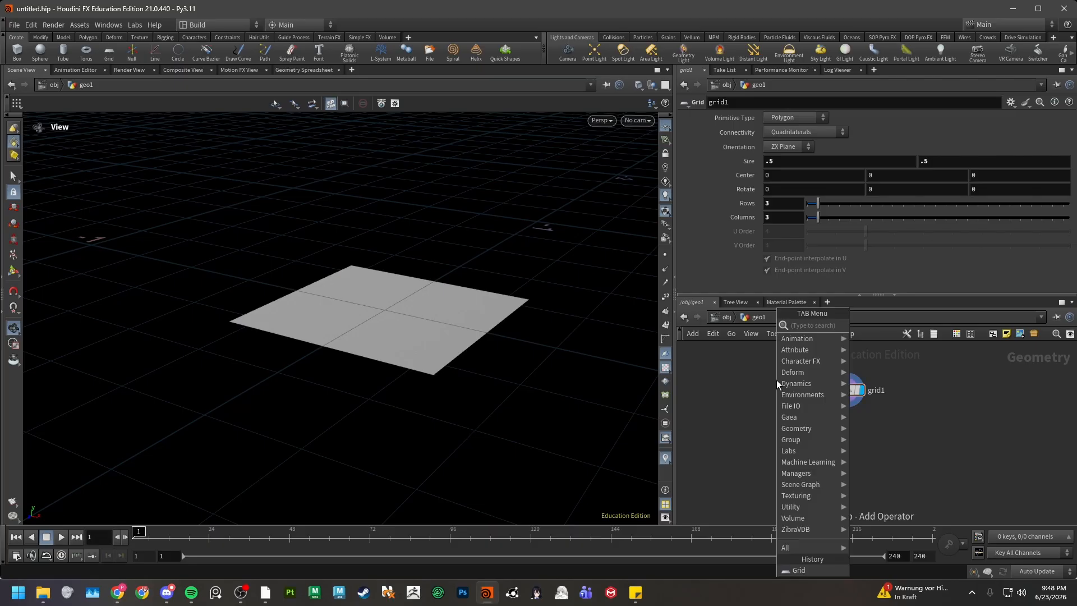
type("null")
key("Return")
left_click(846, 472)
left_click(870, 472)
type("OU")
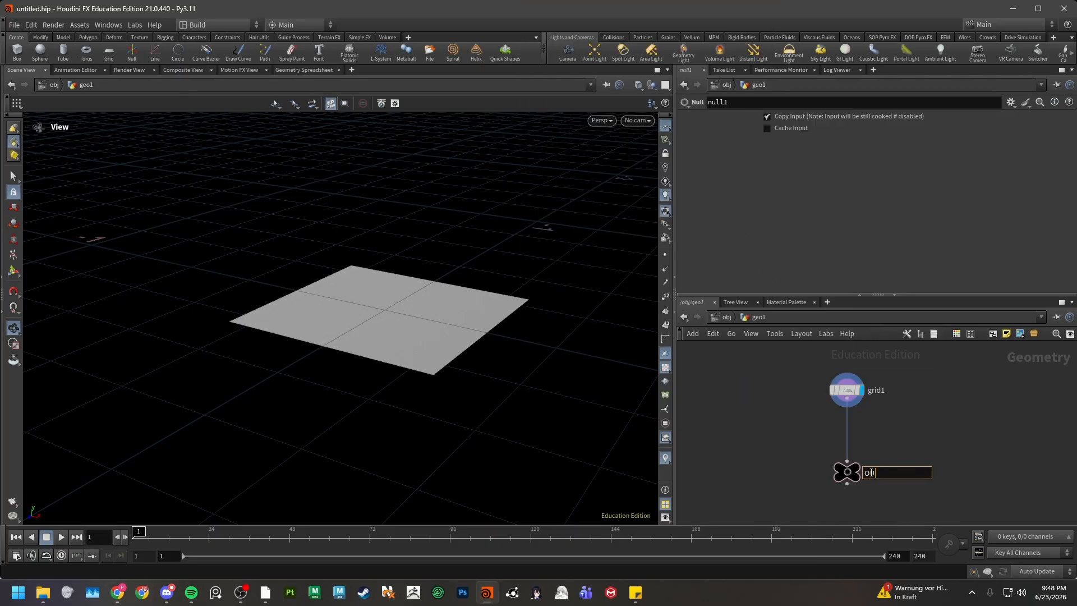
type("T_SKIN")
key("Return")
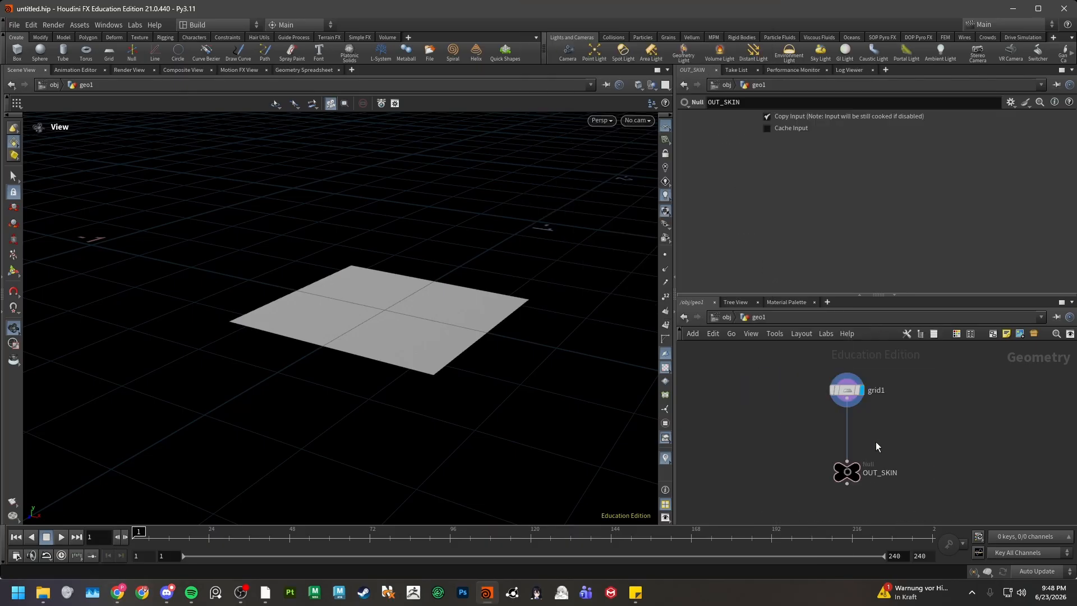
- Insert a Color node on the wire between grid1 and OUT_SKIN
key("Tab")
type("curve")
key("Return")
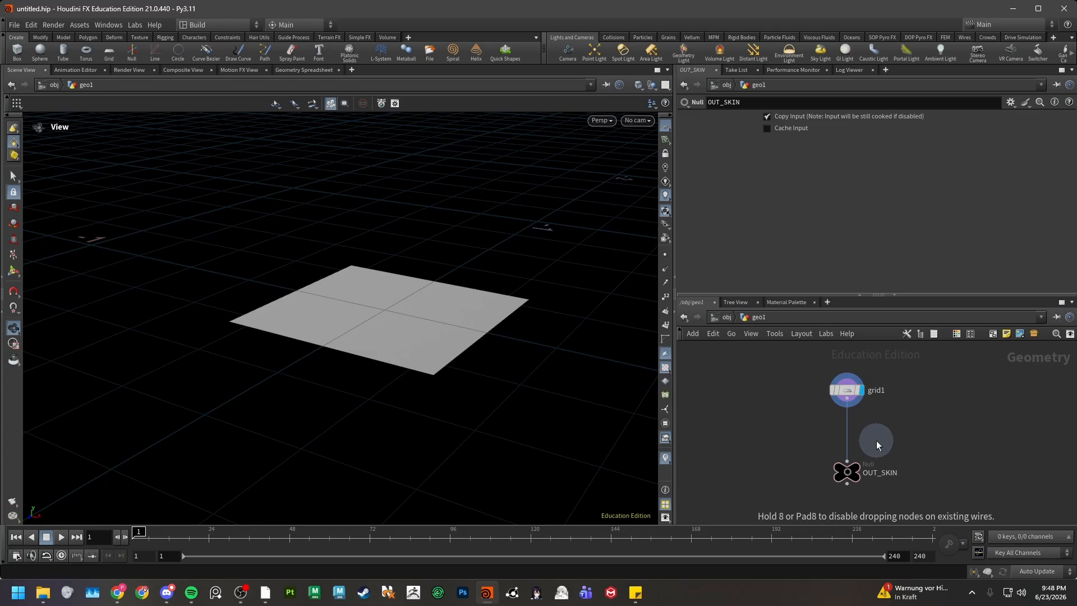
left_click(848, 432)
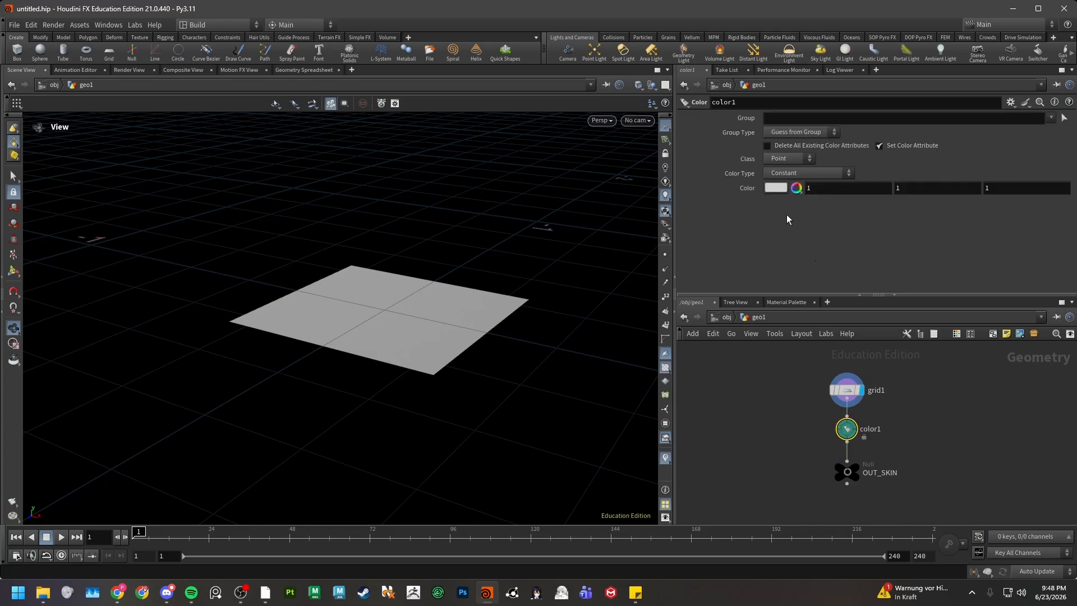
- Set the Color node to a 0.5 grey value and display the OUT_SKIN null
left_click(796, 188)
type(".5")
key("Return")
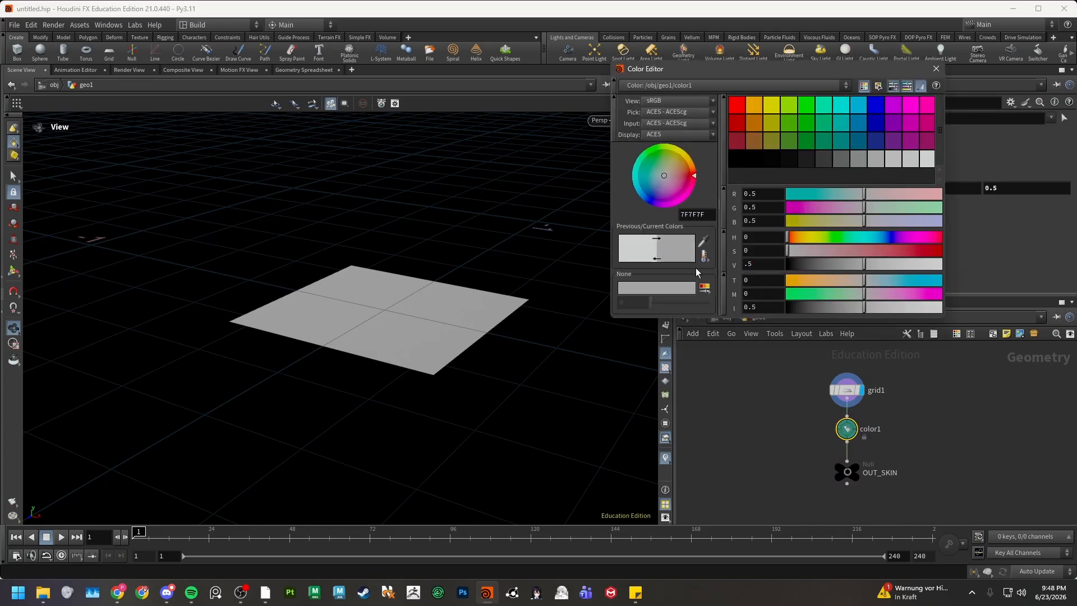
left_click(936, 70)
left_click(857, 472)
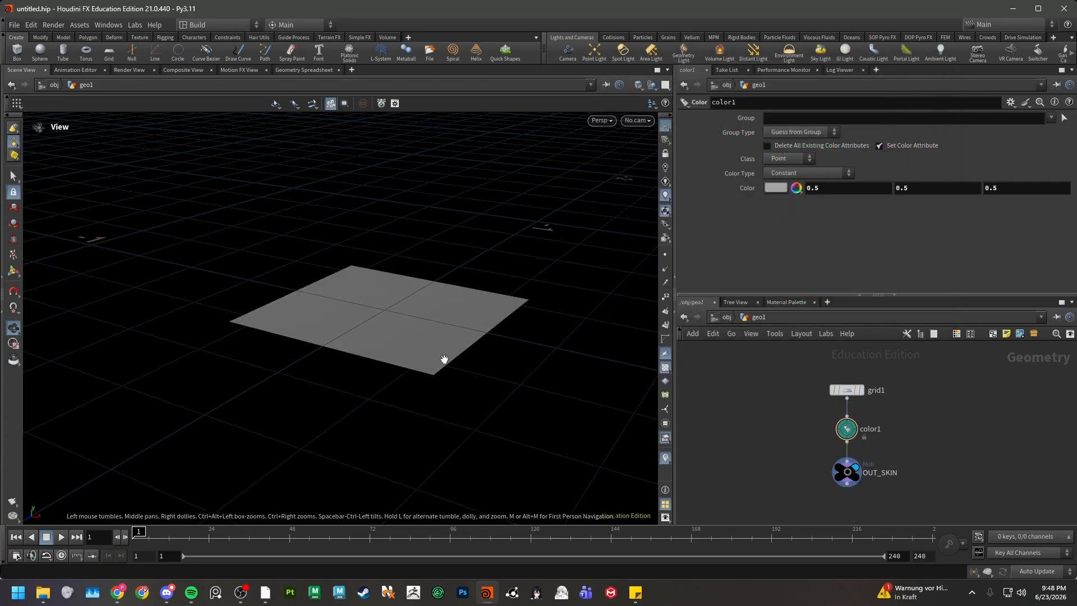
- Return to the object level and rename the grid's Geometry object to skin
right_click_drag(444, 359, 445, 314)
left_click_drag(444, 315, 502, 291)
key("u")
left_click(886, 406)
type("skin")
key("Return")
- Add a second Geometry object below skin and name it groom
key("Tab")
type("geo")
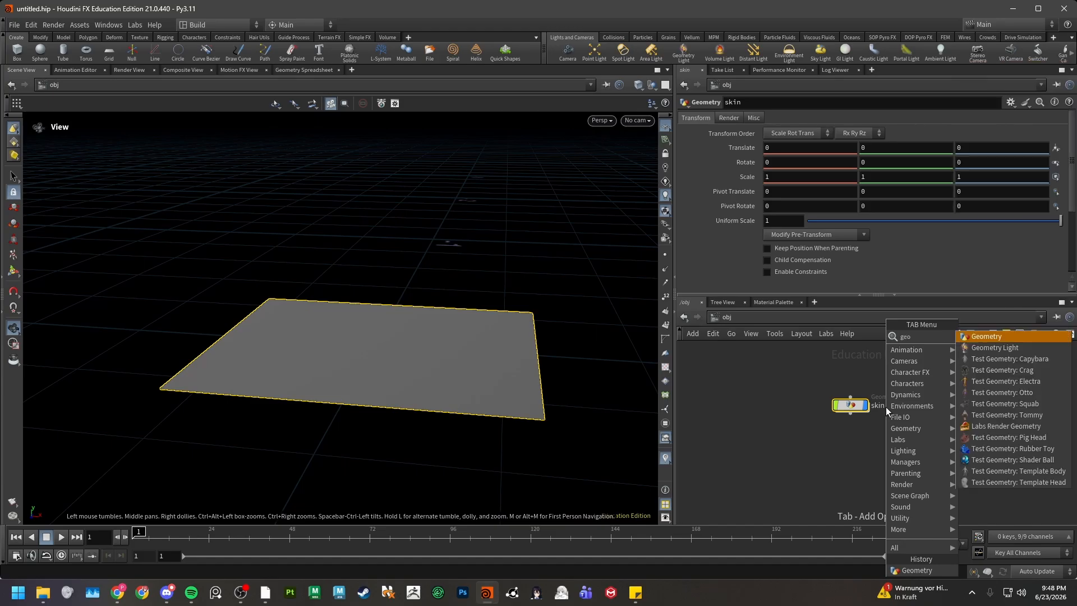
key("Return")
left_click(850, 446)
left_click(884, 448)
type("groom")
key("Return")
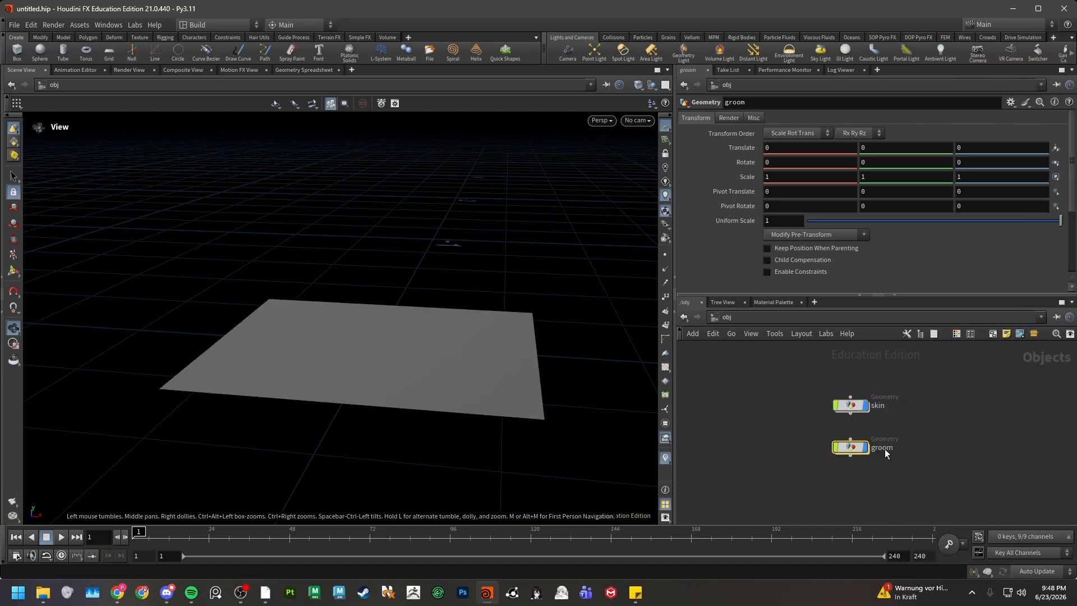
- Inside the groom object, add an Object Merge node that references /obj/skin/OUT_SKIN
key("i")
key("Tab")
type("obj")
key("Return")
left_click(866, 436)
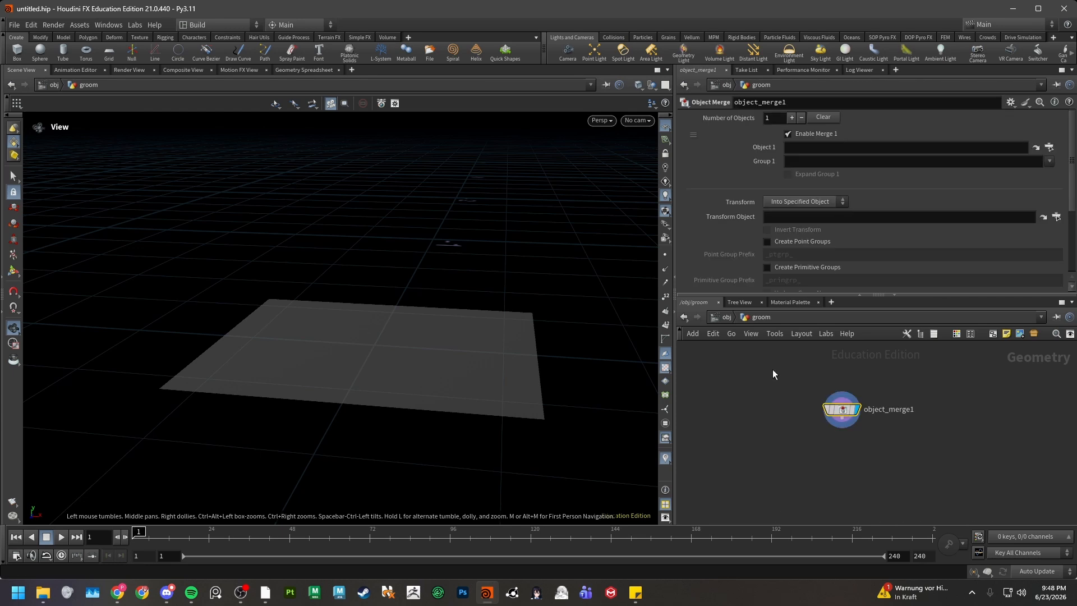
- Add a Hair Generate node below the Object Merge, taking it as the skin input
key("Tab")
type("hairgen")
key("Return")
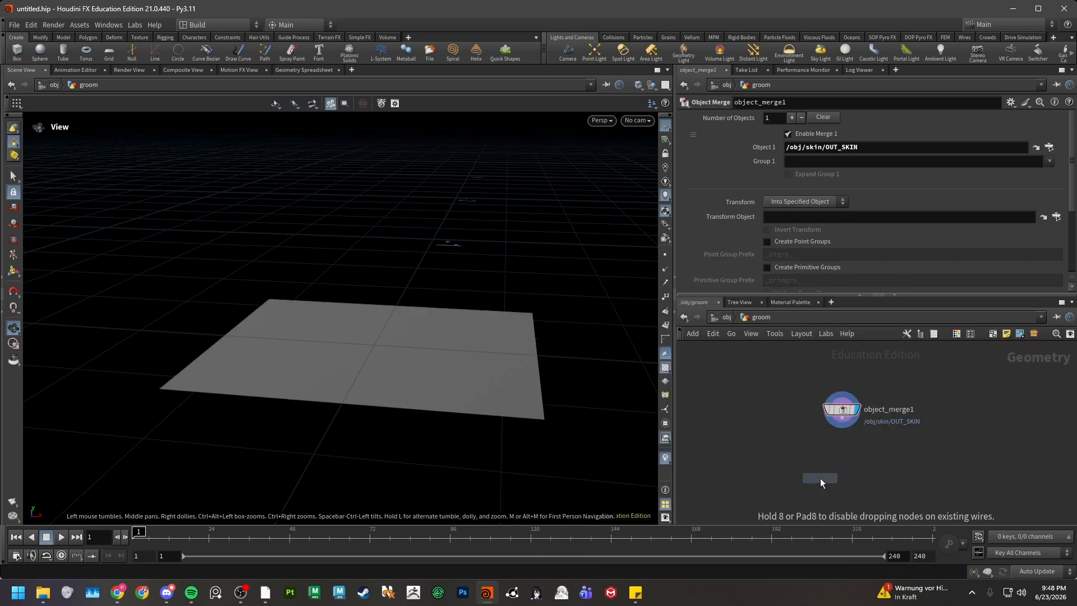
left_click(846, 462)
- Rename the Object Merge node to IN_SKIN and color it orange-yellow in the network
double_click(874, 410)
type("IN_SKIN")
key("Return")
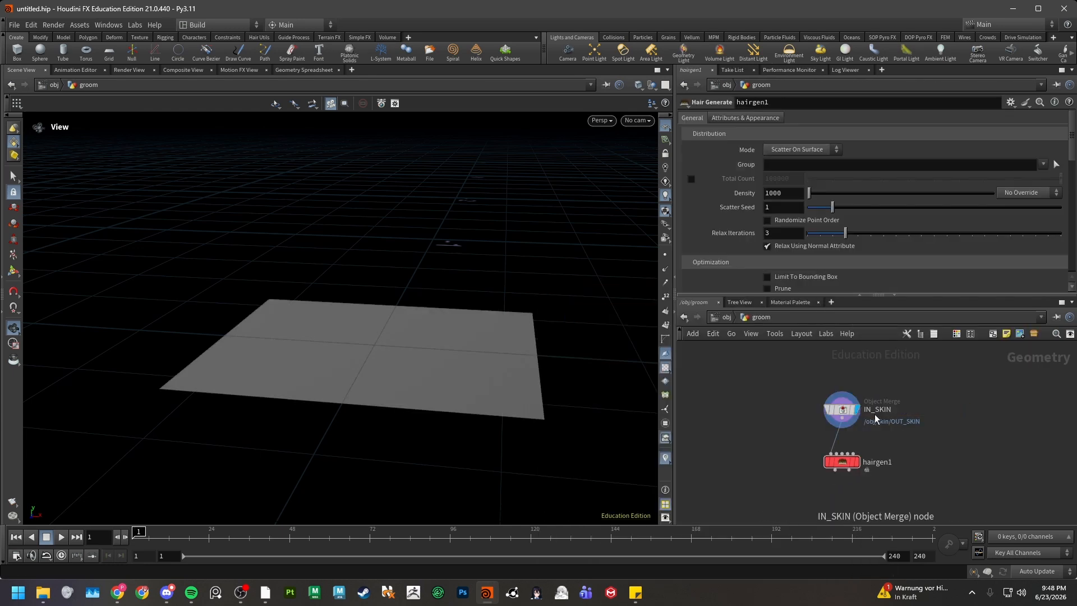
left_click(848, 411)
key("c")
left_click(1005, 462)
key("c")
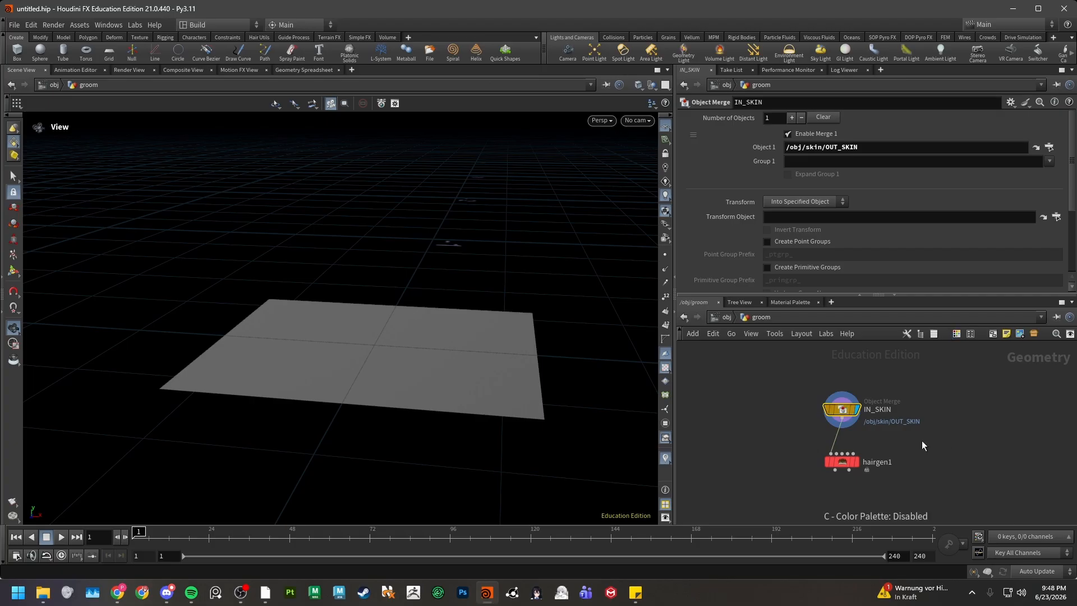
- Display the Hair Generate node and set its unguided hair length to 0.2
left_click(849, 464)
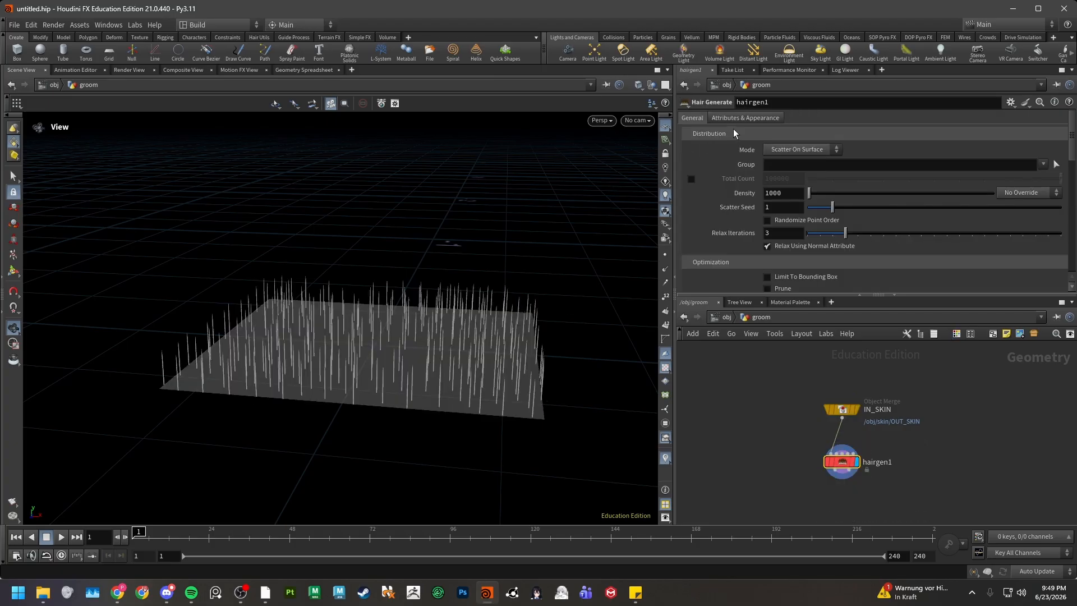
scroll(725, 193, "down", 5)
scroll(725, 193, "down", 5)
left_click(799, 199)
key("BackSpace")
key("BackSpace")
type("2")
key("Return")
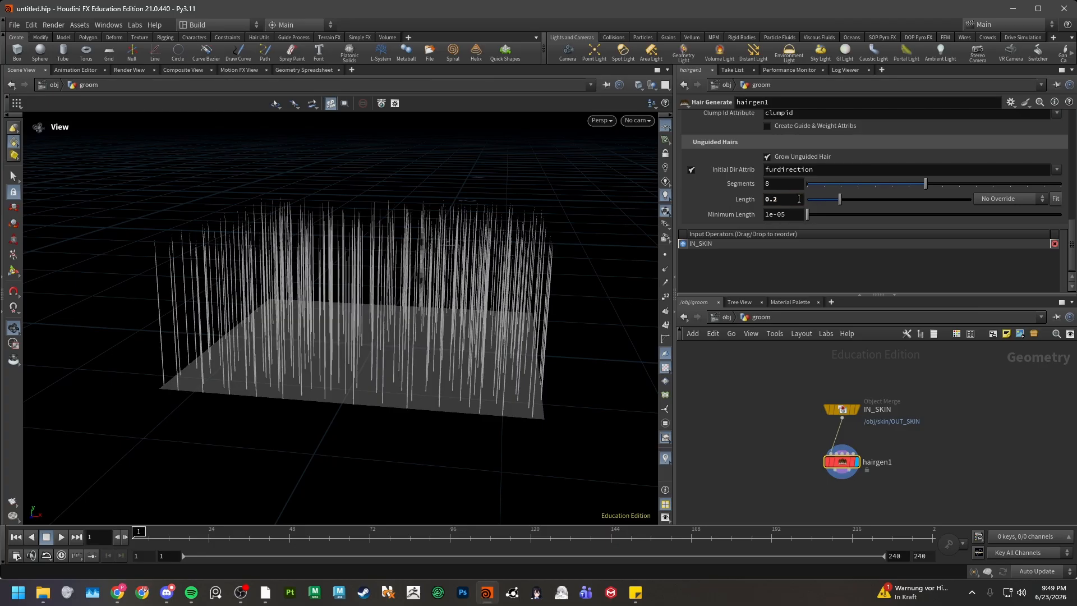
- Set the generated hairs' thickness to 0.005
scroll(707, 185, "up", 10)
left_click(746, 118)
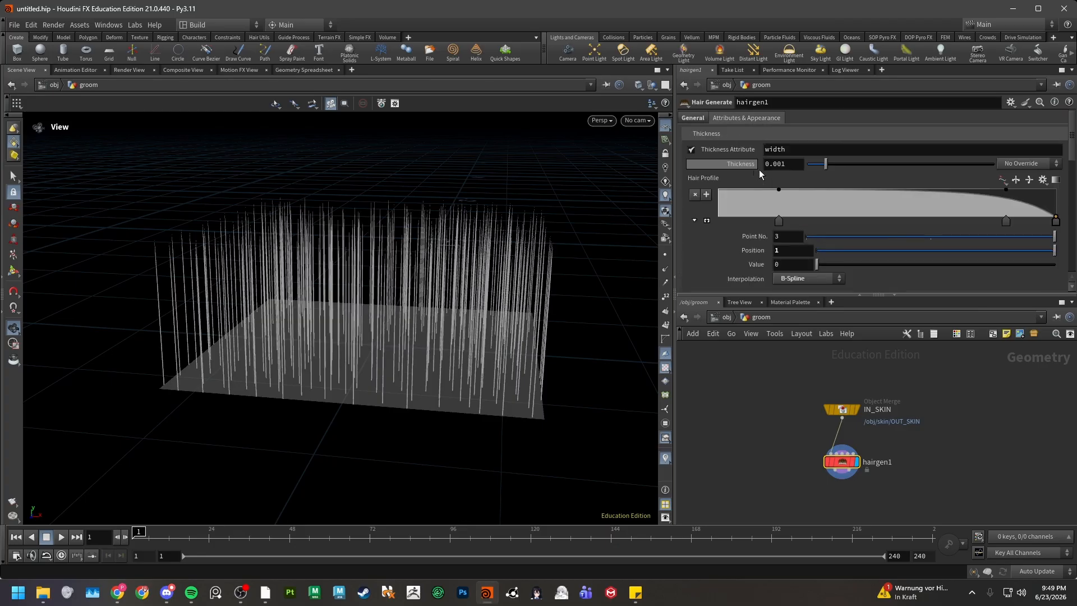
left_click(796, 162)
key("BackSpace")
type("5")
key("Return")
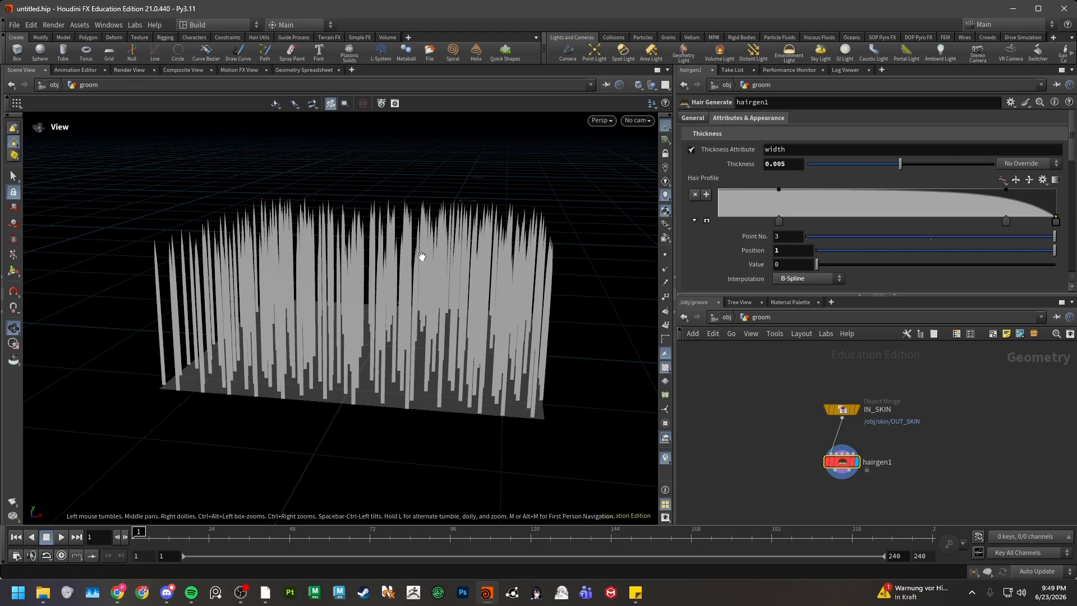
- Enable the total hair count, set it to 1, and shift the scatter seed to 1.42
left_click(693, 117)
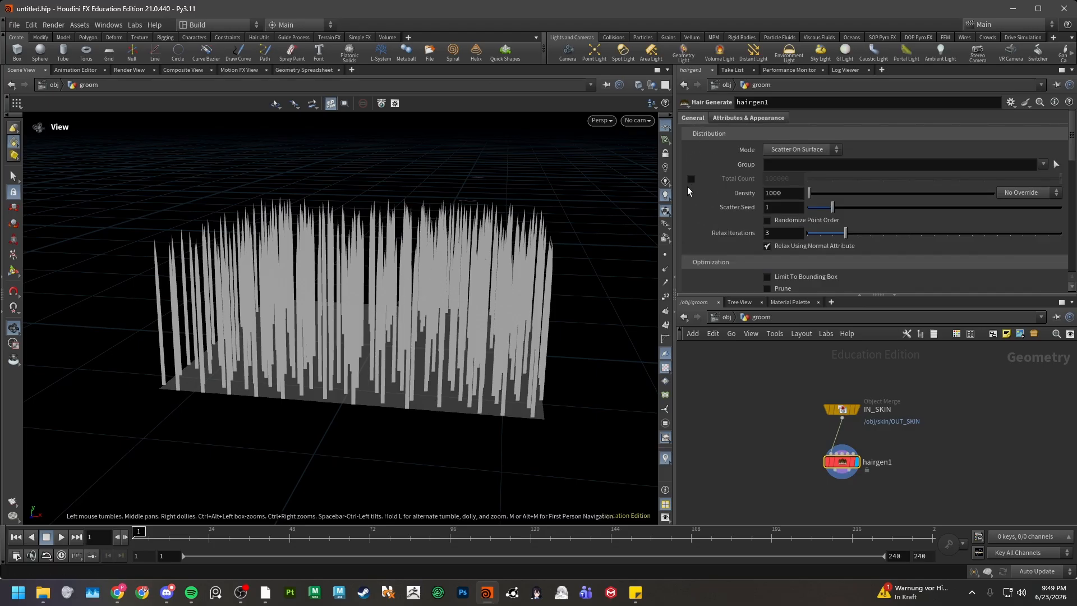
left_click(691, 178)
left_click(719, 181)
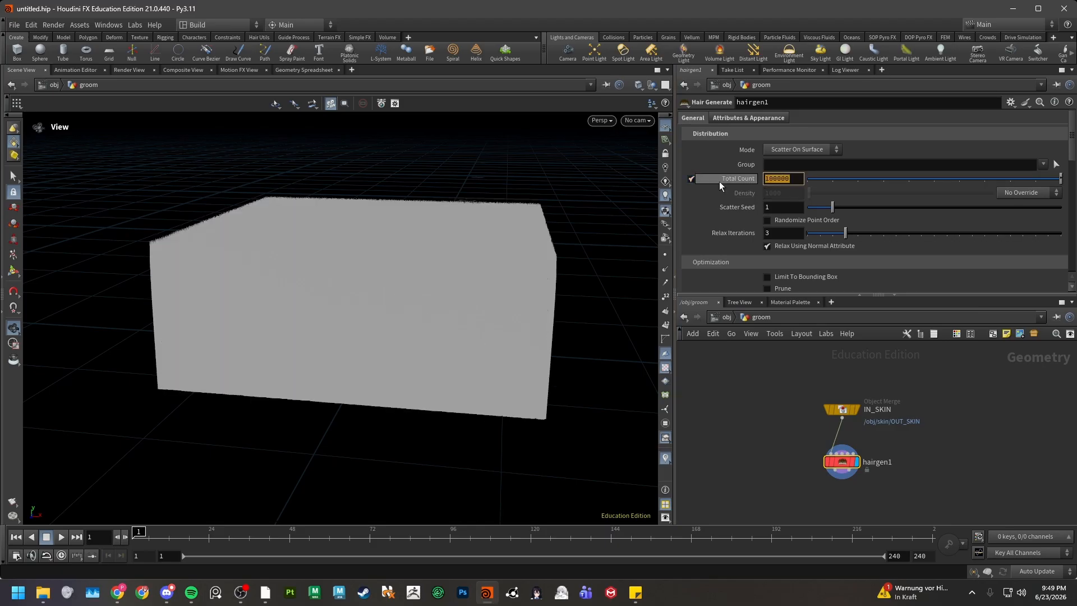
type("1")
key("Return")
left_click_drag(834, 210, 843, 210)
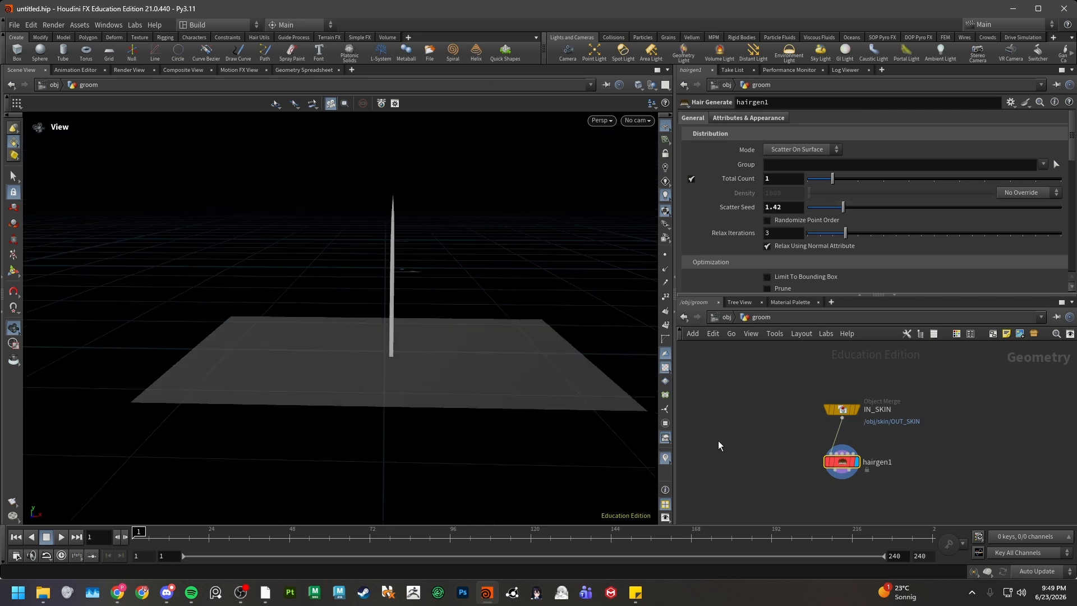
- Add a Color node fed by hairgen1's hair curves, set to green 0.25, 0.5, 0, and display it
left_click(719, 442)
middle_click_drag(726, 441, 723, 432)
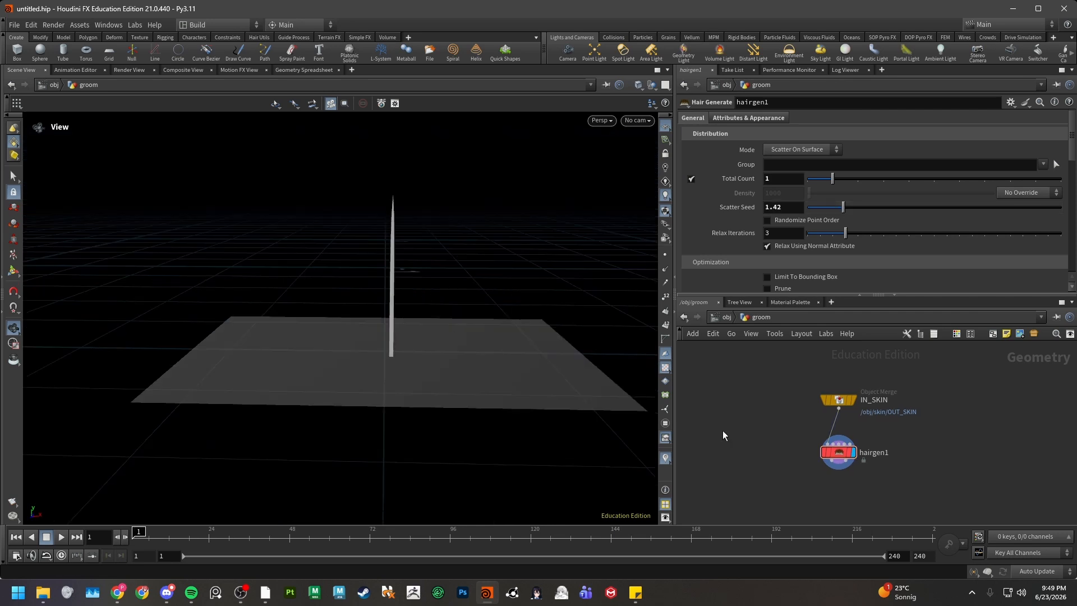
key("Tab")
type("color")
key("Return")
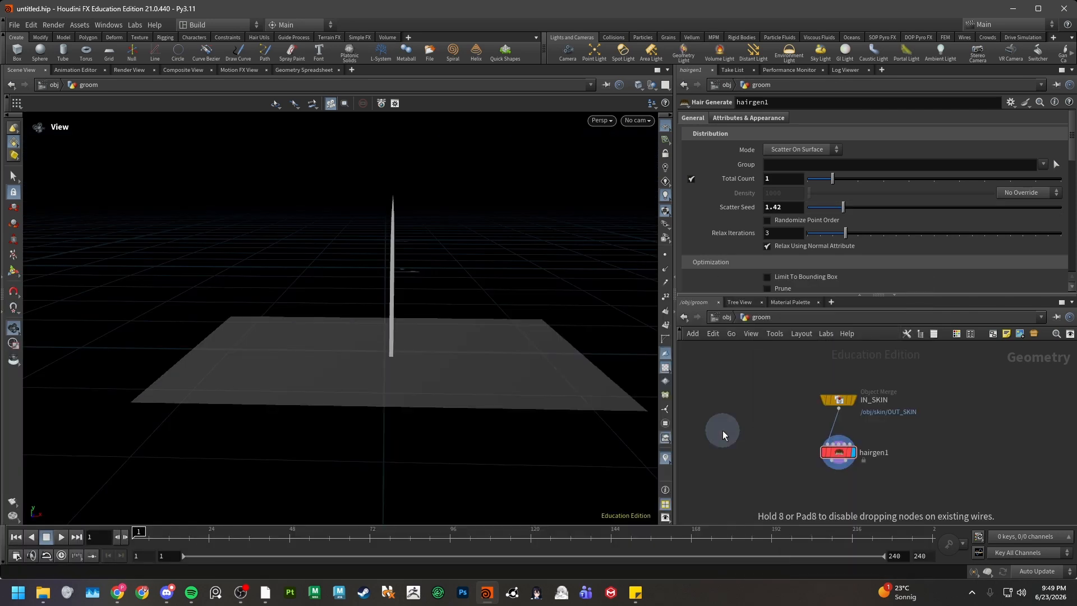
middle_click_drag(722, 430, 703, 390)
left_click(822, 473)
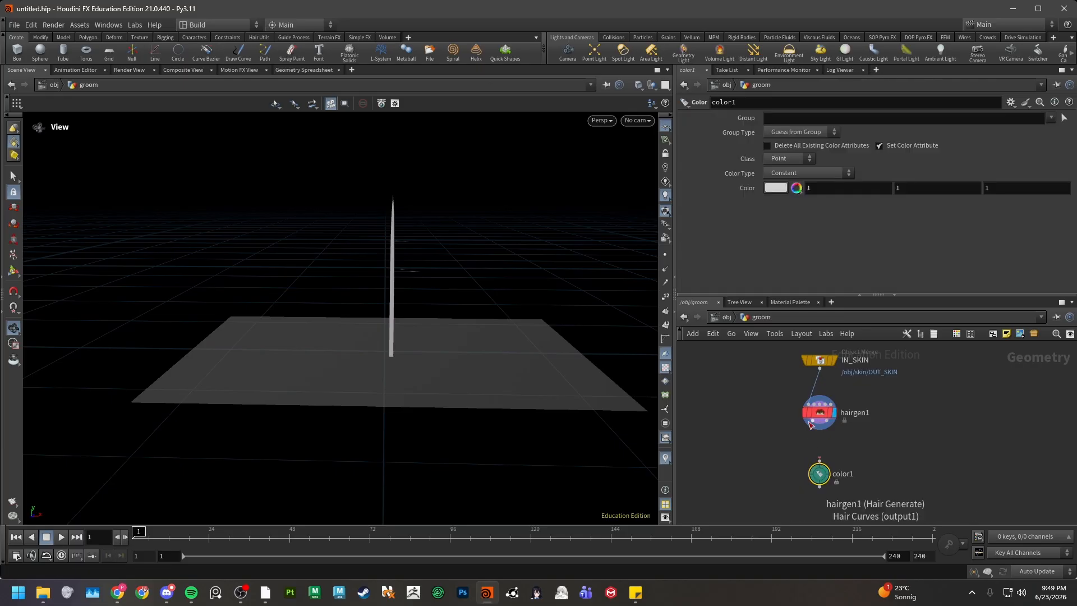
left_click_drag(414, 314, 413, 328)
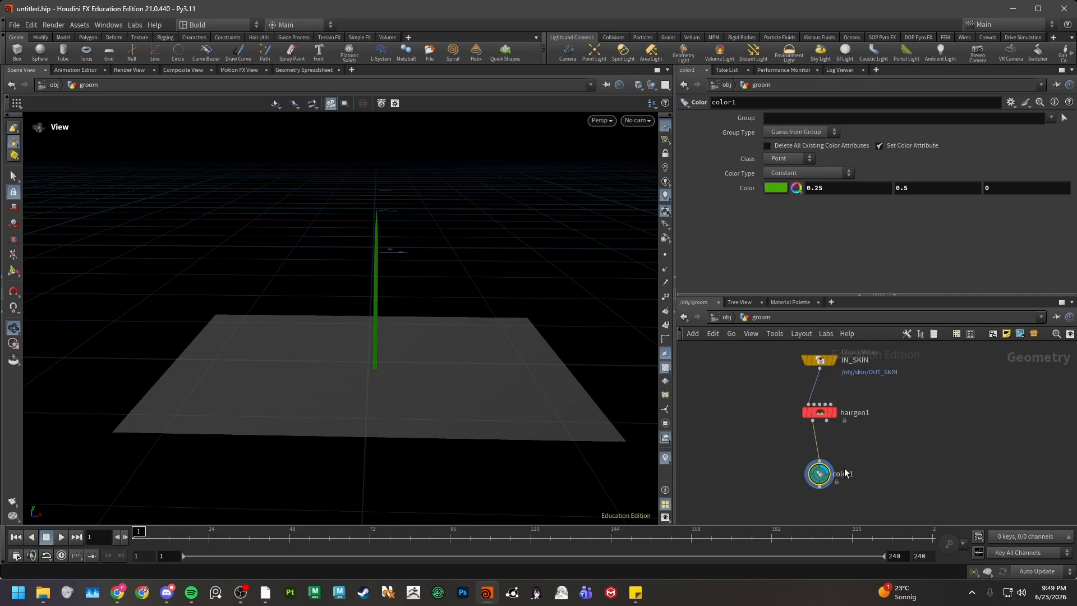
- Open the hair Color node's info window and examine the geometry details
mouse_move(816, 475)
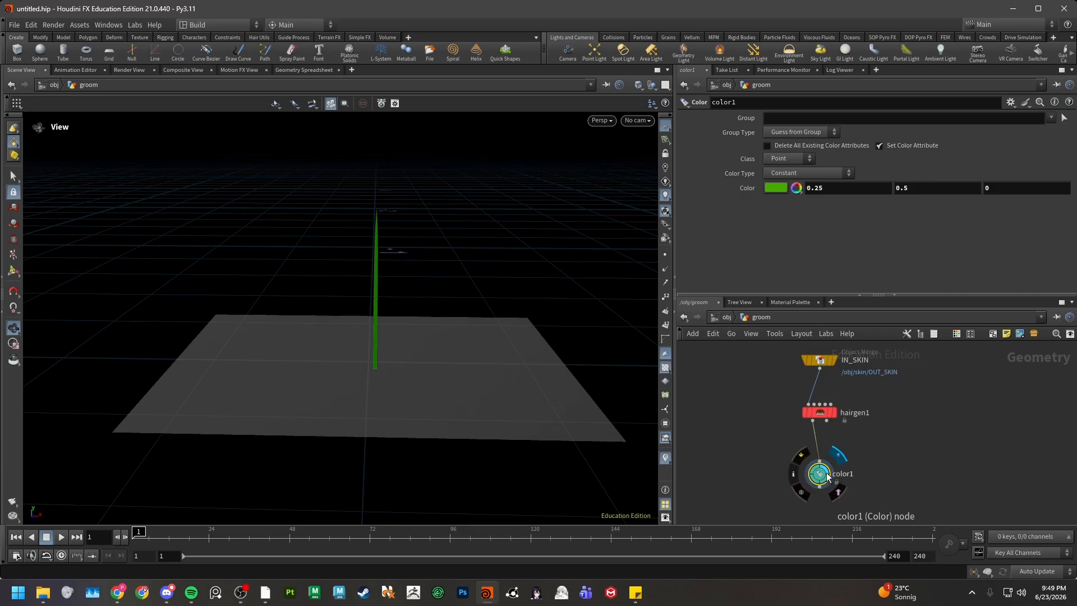
left_click(794, 475)
left_click_drag(657, 211, 559, 116)
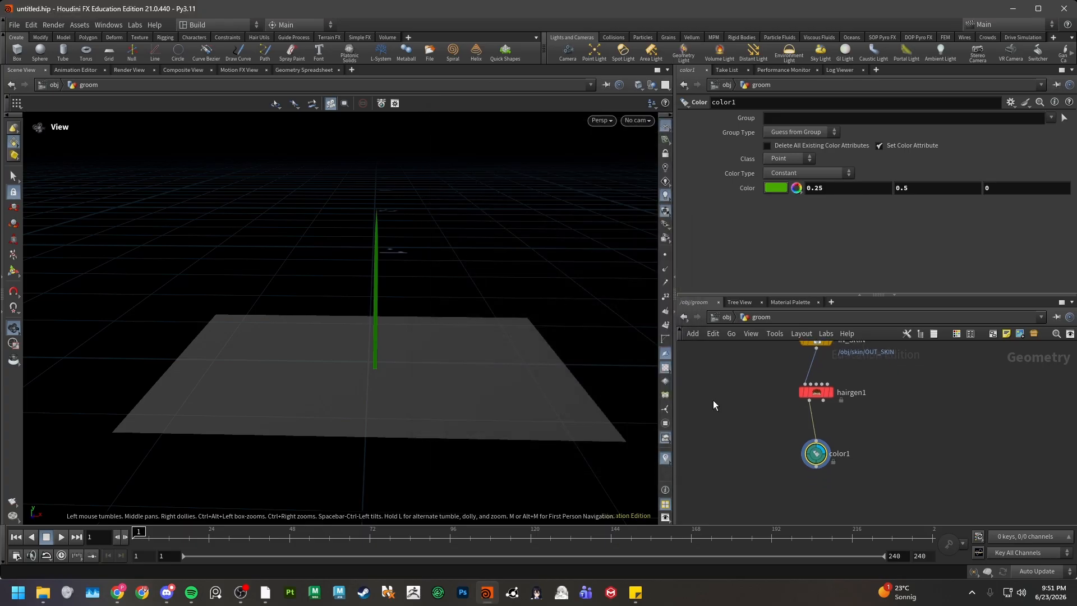
- Add a Null named OUT_HAIRS wired from color1 and place it further down, leaving space between them
key("Tab")
type("null")
key("Return")
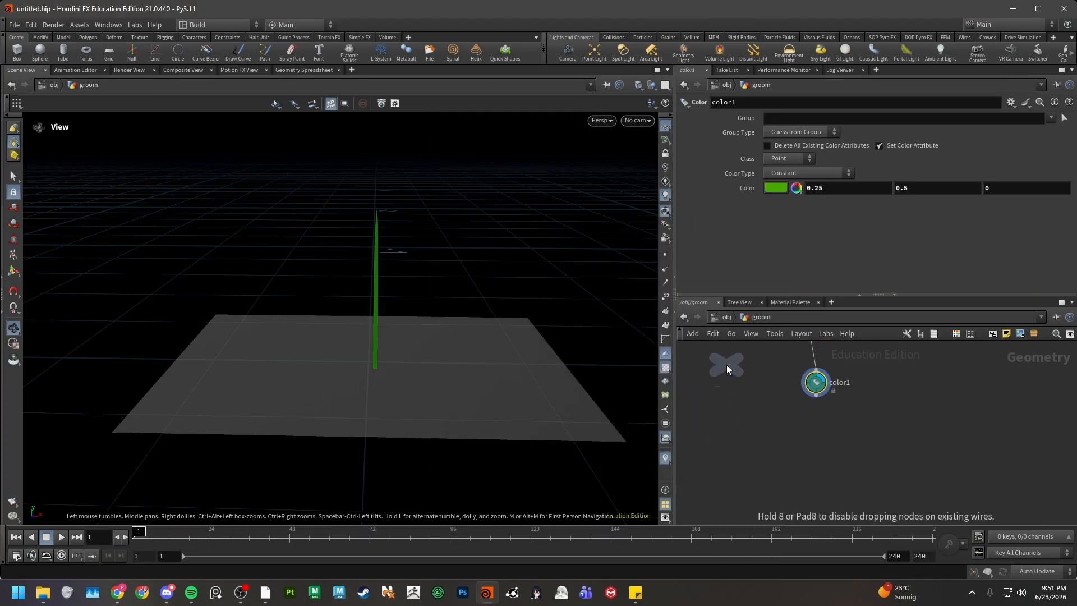
left_click(816, 458)
left_click_drag(816, 399, 817, 458)
double_click(842, 458)
type("OUT_HAIRS")
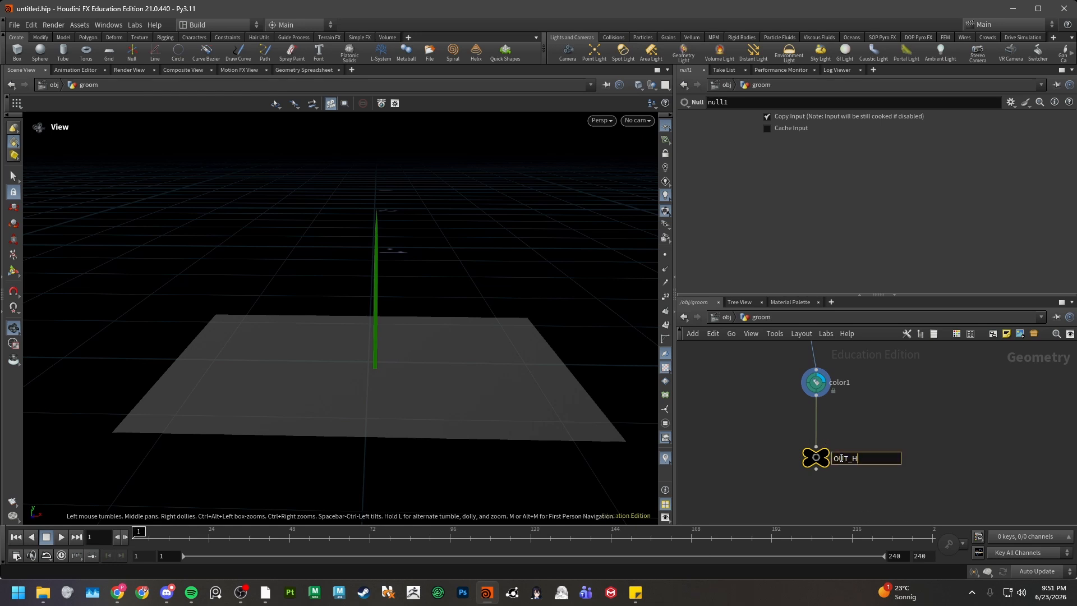
key("Return")
scroll(835, 449, "down", 3)
left_click_drag(836, 449, 836, 495)
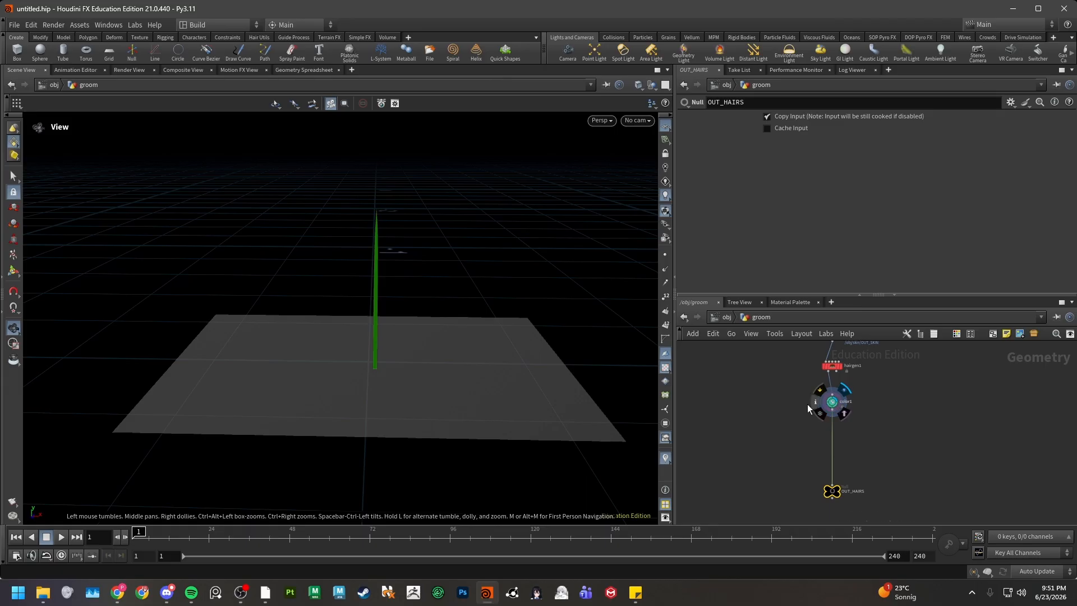
- Inspect color1's point, primitive and detail attributes in its node info
middle_click(825, 408)
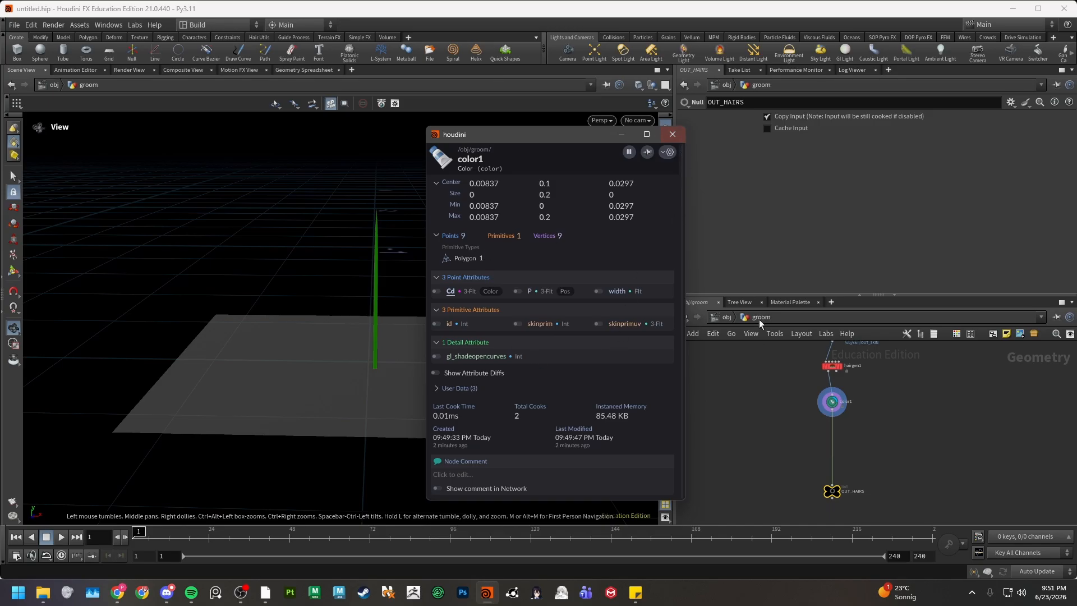
- Display the OUT_HAIRS null and inspect its geometry and attributes in its node info
left_click(673, 134)
scroll(791, 425, "up", 2)
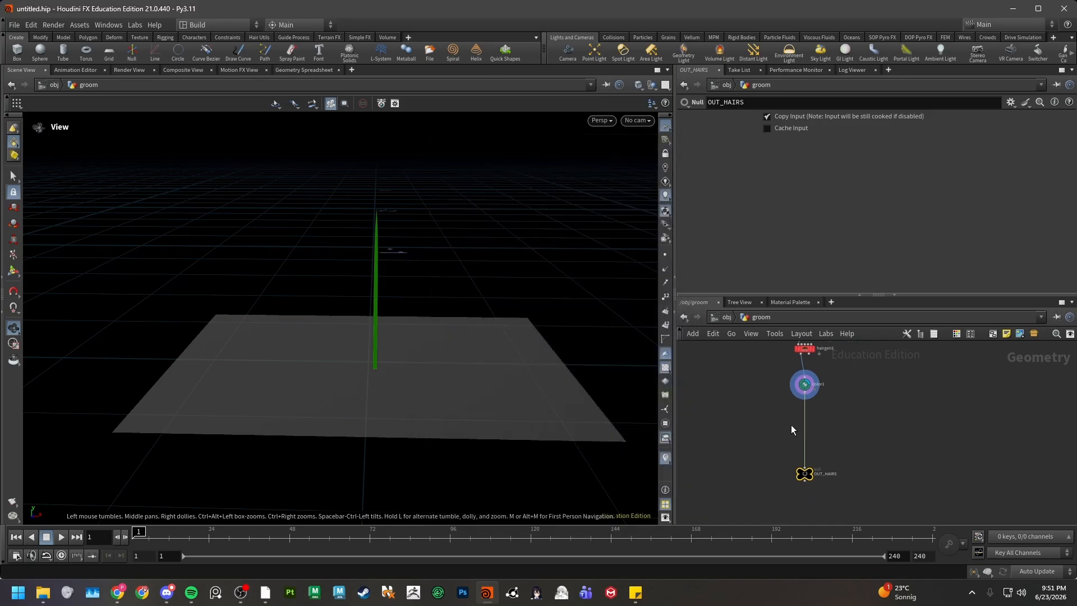
middle_click(806, 481)
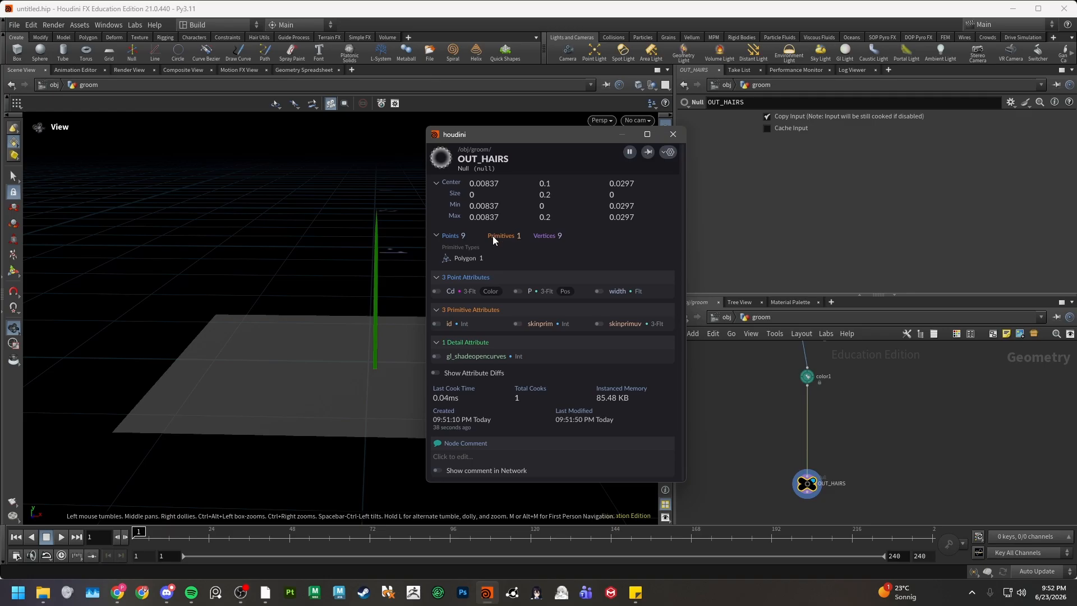
middle_click_drag(774, 367, 773, 446)
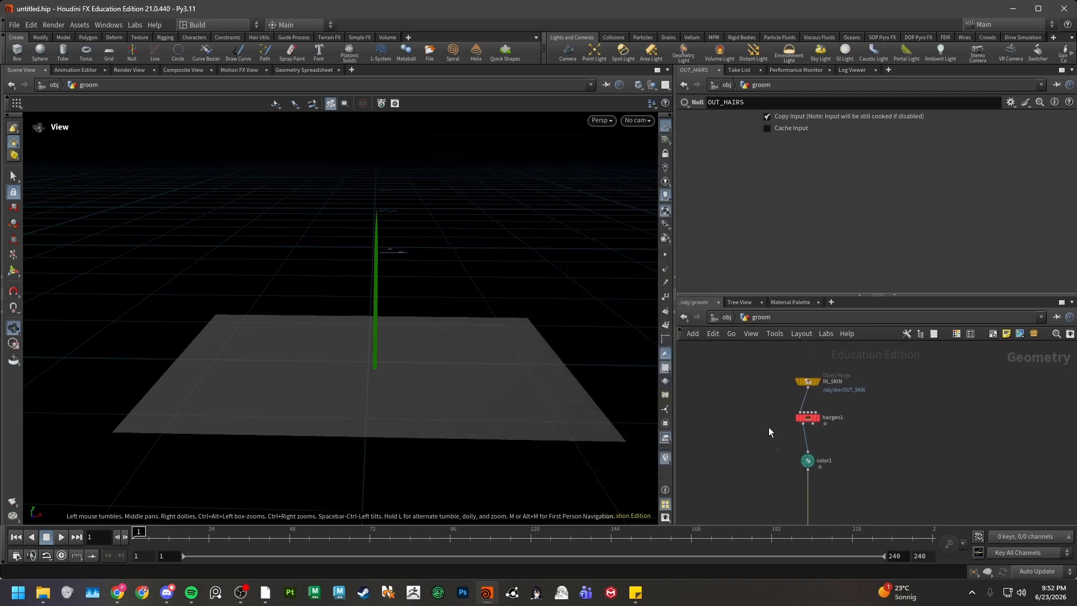
- Set hairgen1's total hair count to 10 and check the resulting point and primitive counts in its node info
left_click(808, 418)
left_click(782, 180)
type("0")
key("Return")
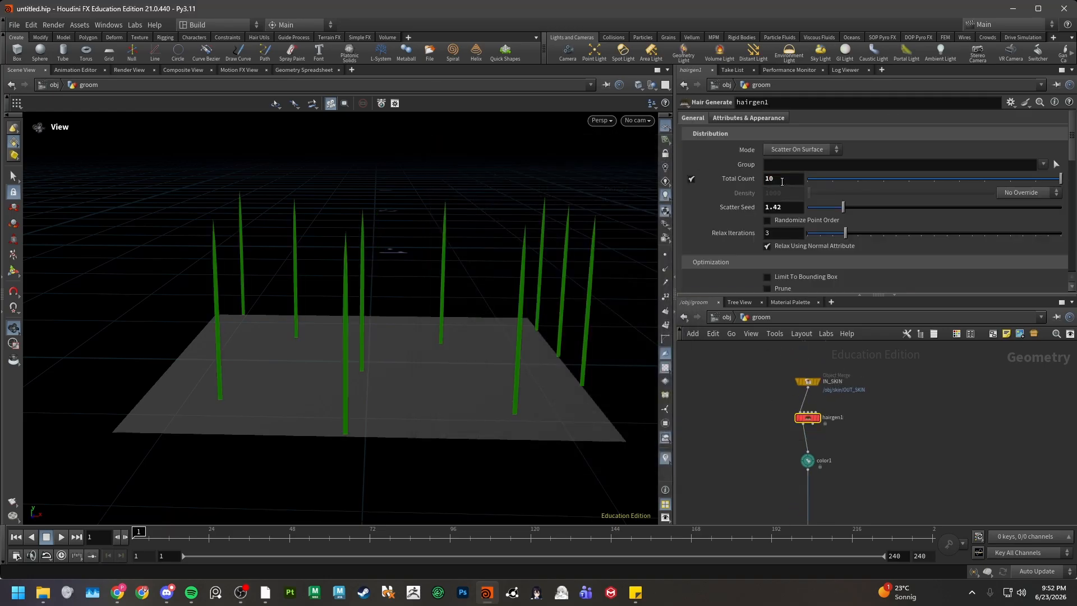
middle_click(790, 421)
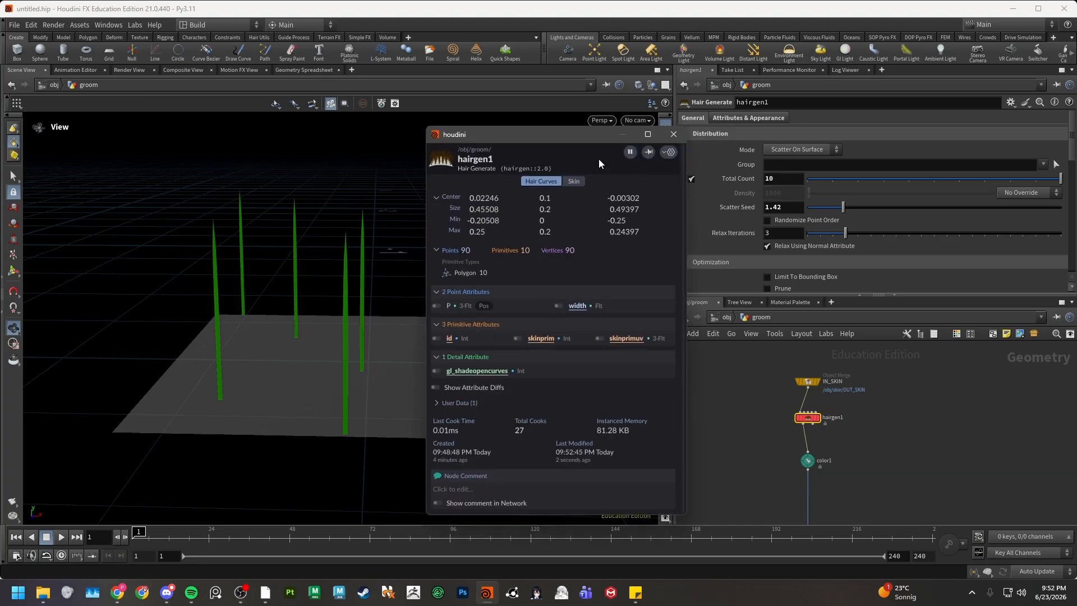
left_click(673, 135)
- Set hairgen1's total hair count back to 1 and check the geometry counts in its node info
left_click(784, 179)
key("BackSpace")
key("Return")
middle_click(808, 417)
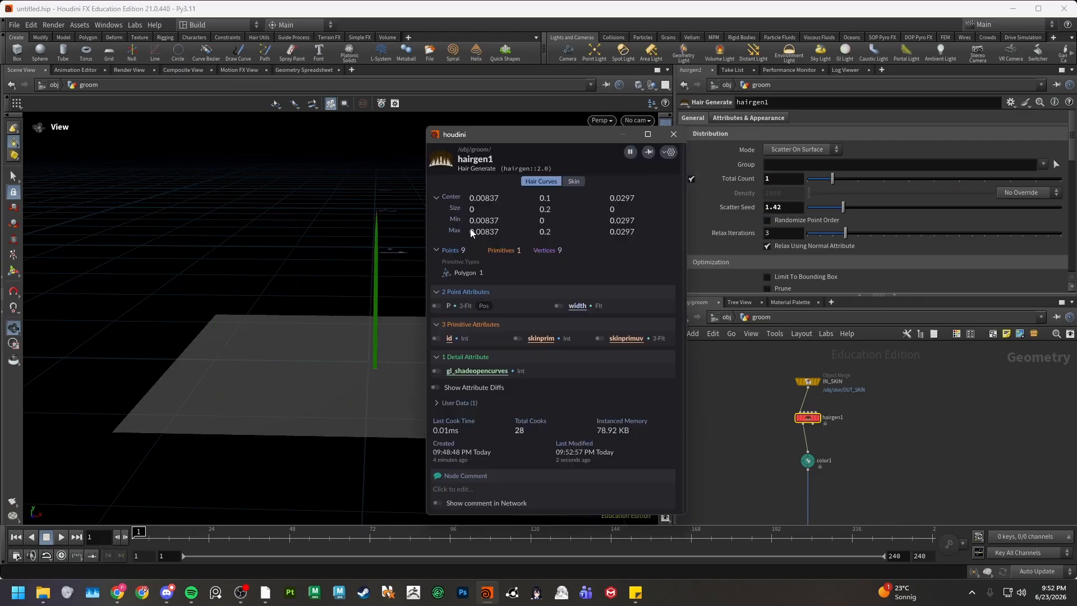
left_click(673, 134)
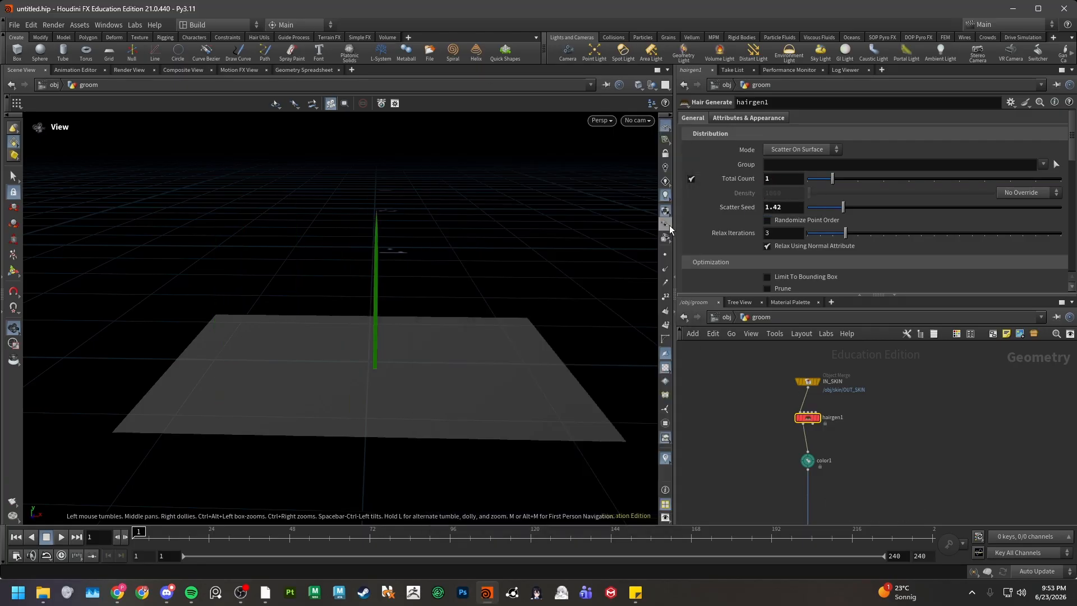
- Turn on point display in the viewport and enlarge the point marker size to about 5.87
left_click(665, 255)
key("d")
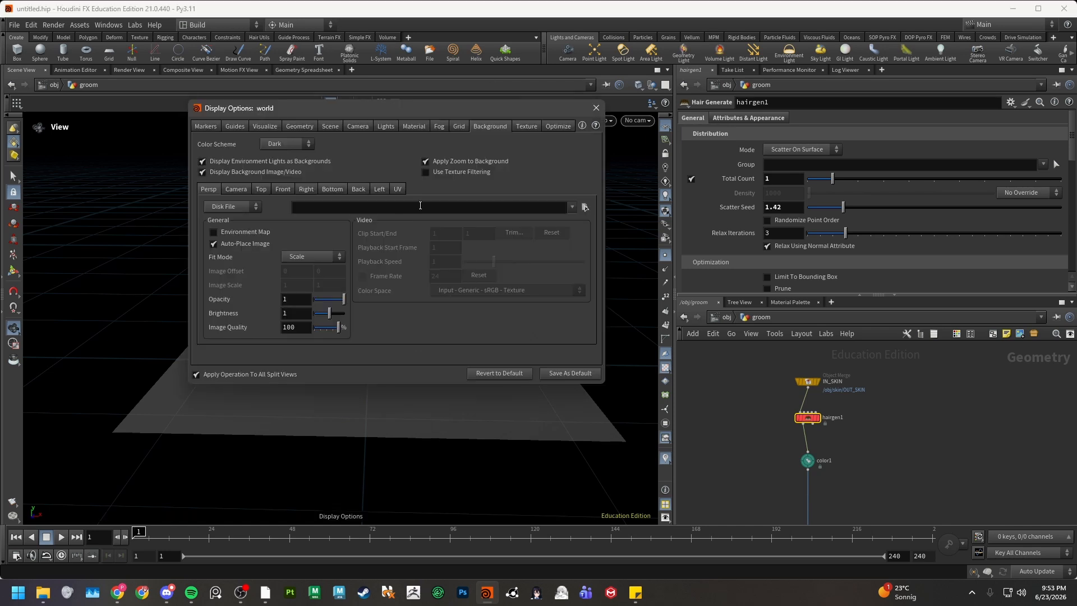
left_click(235, 126)
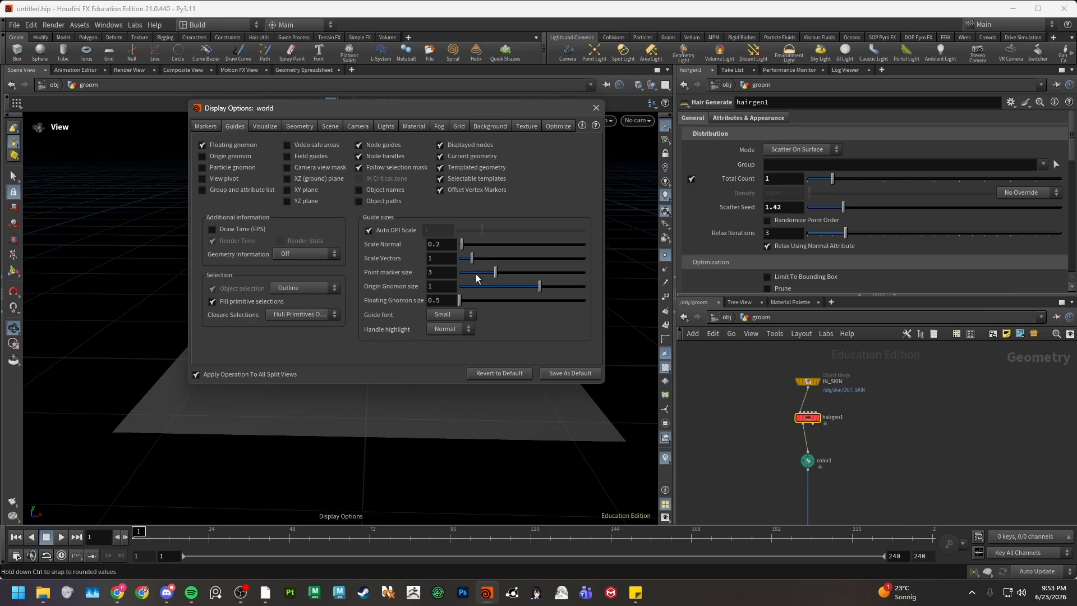
left_click_drag(495, 272, 541, 272)
left_click_drag(492, 101, 802, 124)
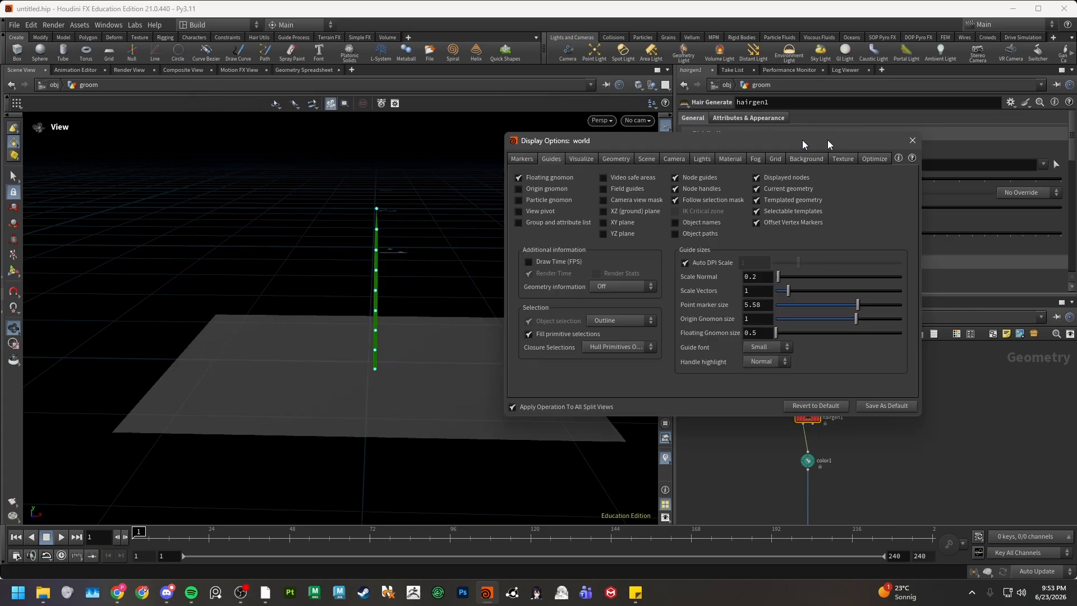
left_click_drag(851, 296, 858, 297)
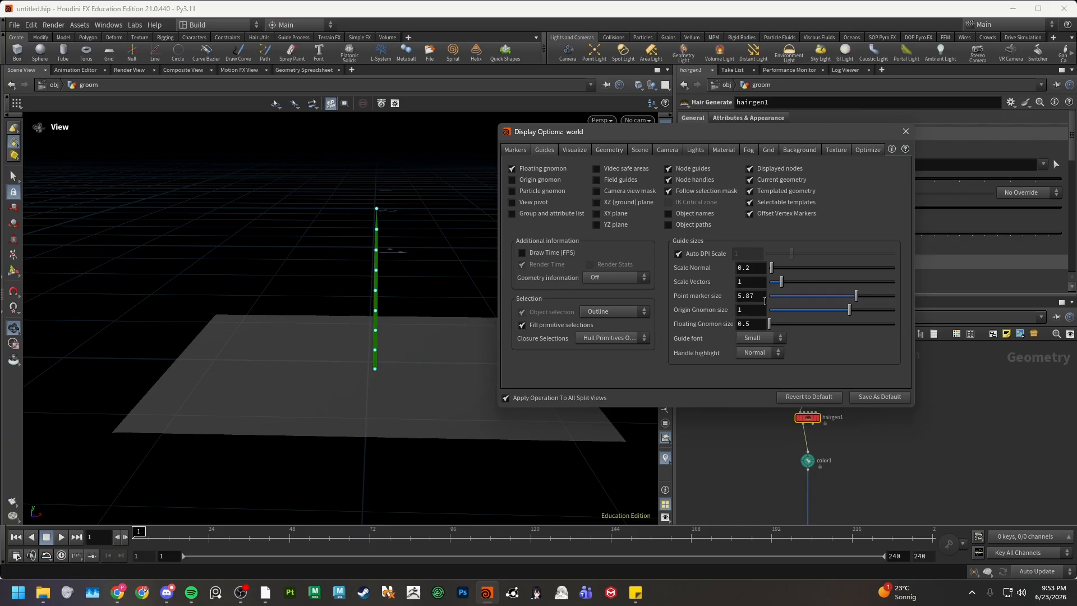
left_click(898, 133)
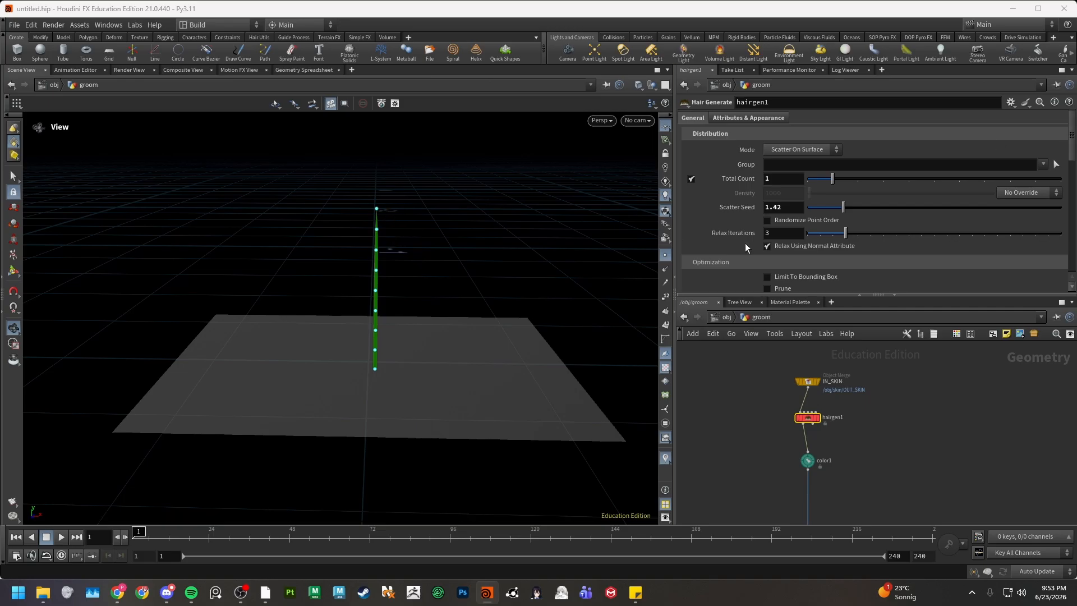
- Examine hairgen1's Unguided Hairs segment settings and compare them with the point count in its node info
left_click_drag(1072, 137, 1071, 260)
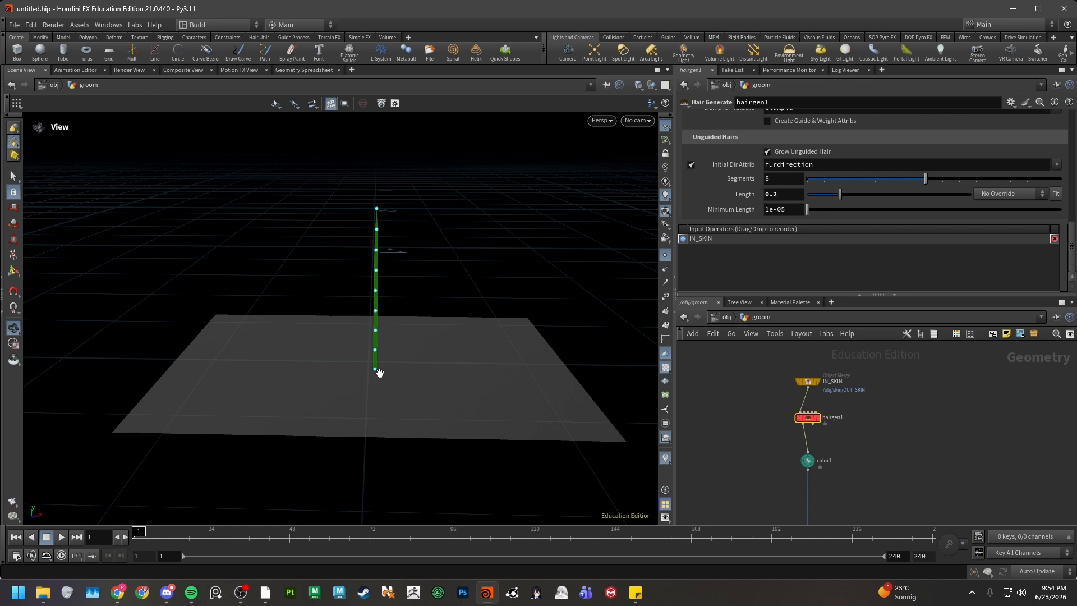
mouse_move(816, 415)
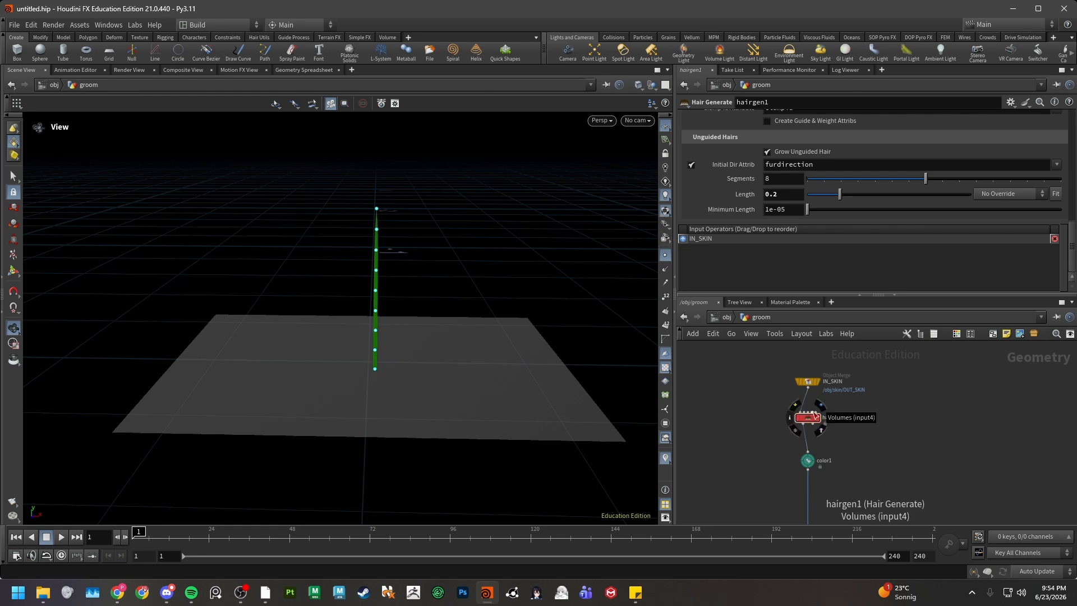
left_click(790, 417)
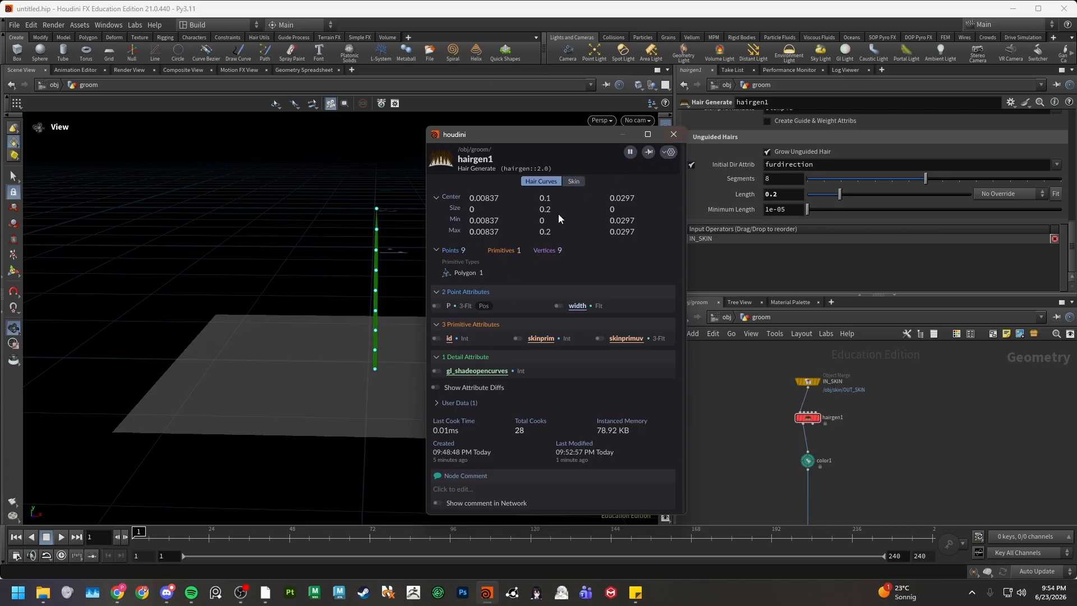
left_click(673, 136)
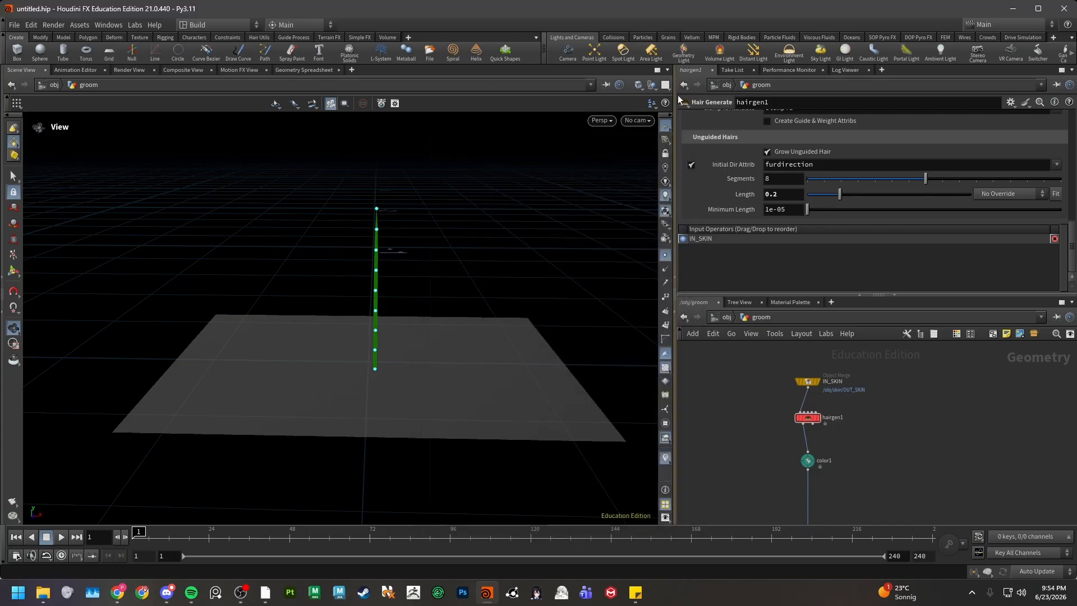
- Split the viewport pane into upper and lower halves and make the lower one a Geometry Spreadsheet
left_click(667, 71)
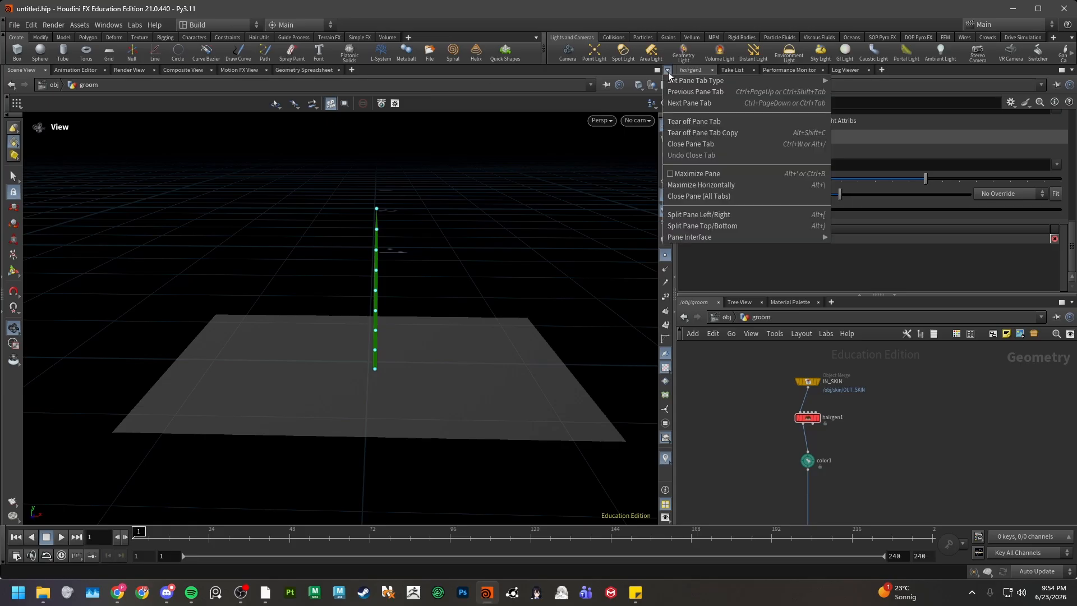
left_click(688, 227)
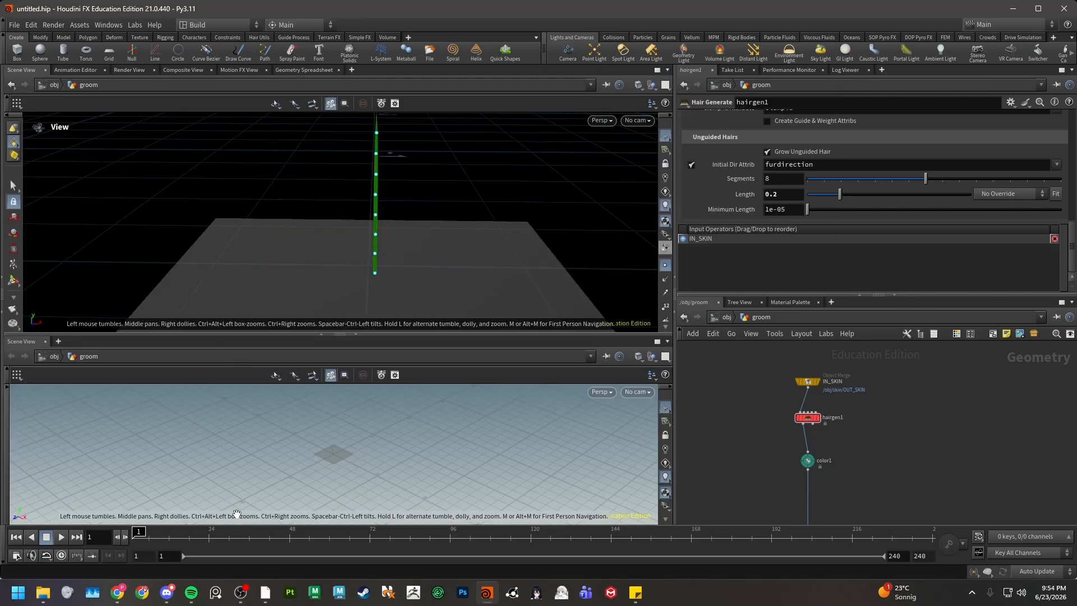
right_click(25, 342)
mouse_move(61, 463)
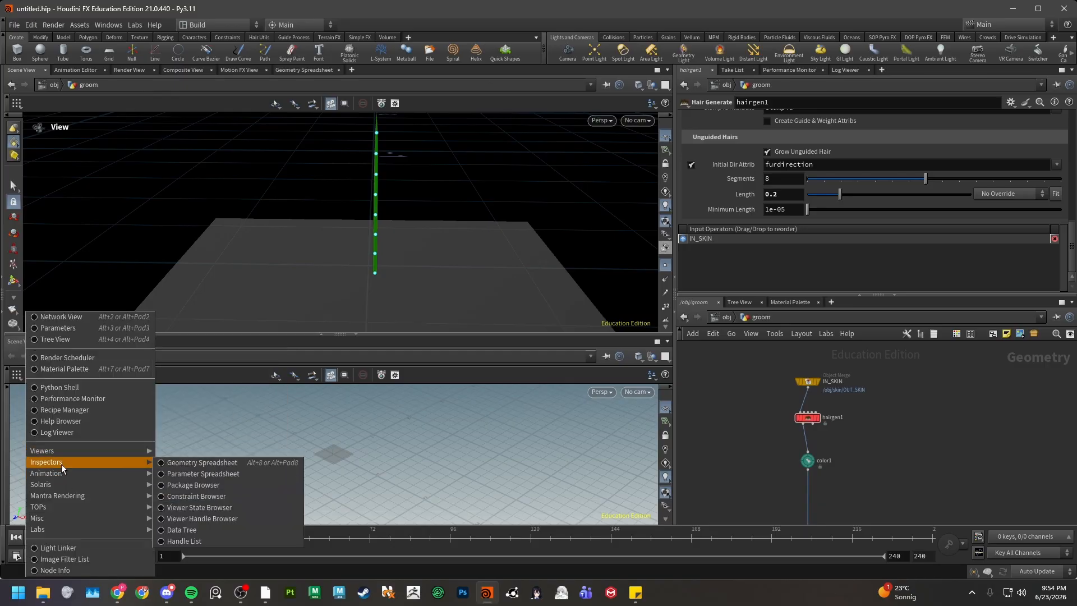
left_click(173, 462)
left_click_drag(241, 421, 261, 340)
mouse_move(414, 217)
left_mouse_down()
mouse_move(406, 204)
mouse_move(406, 213)
left_mouse_up()
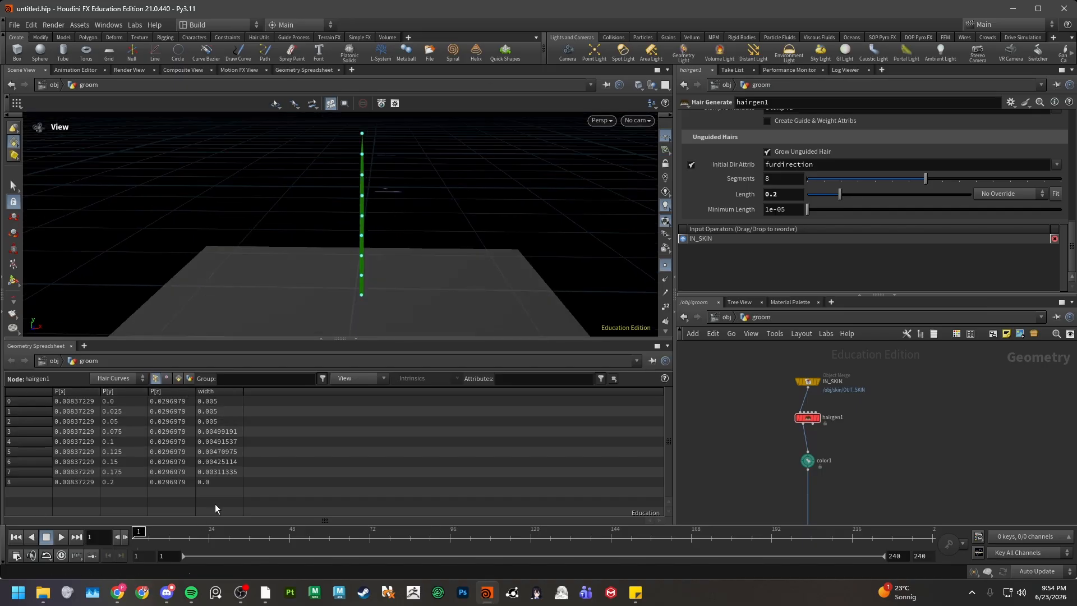
- Review hairgen1's vertex, primitive and detail attributes in the Geometry Spreadsheet, finishing on the point attributes
left_click(166, 379)
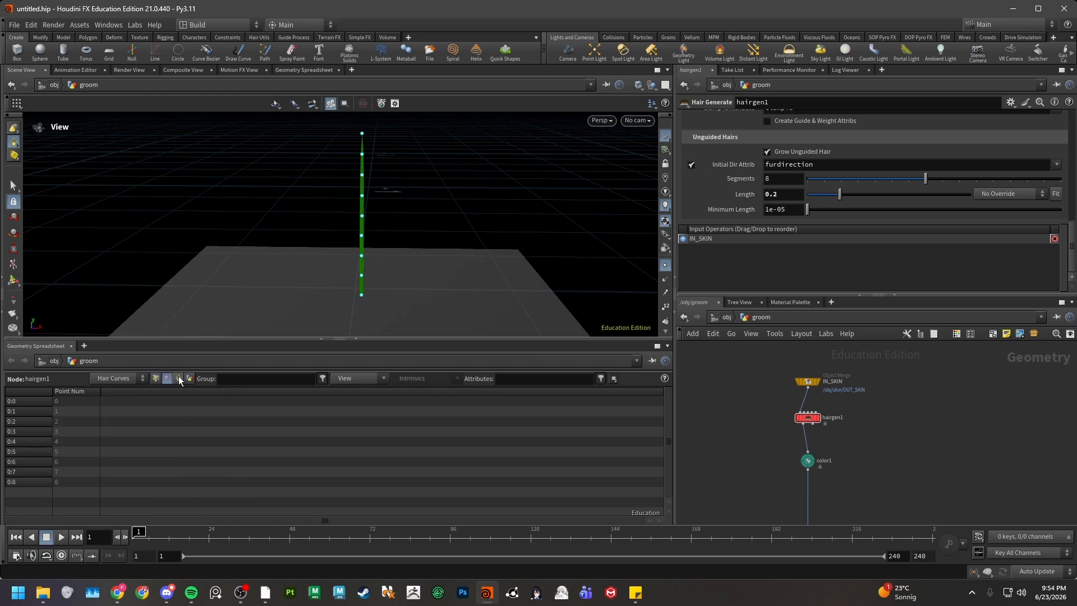
left_click(179, 378)
left_click(189, 379)
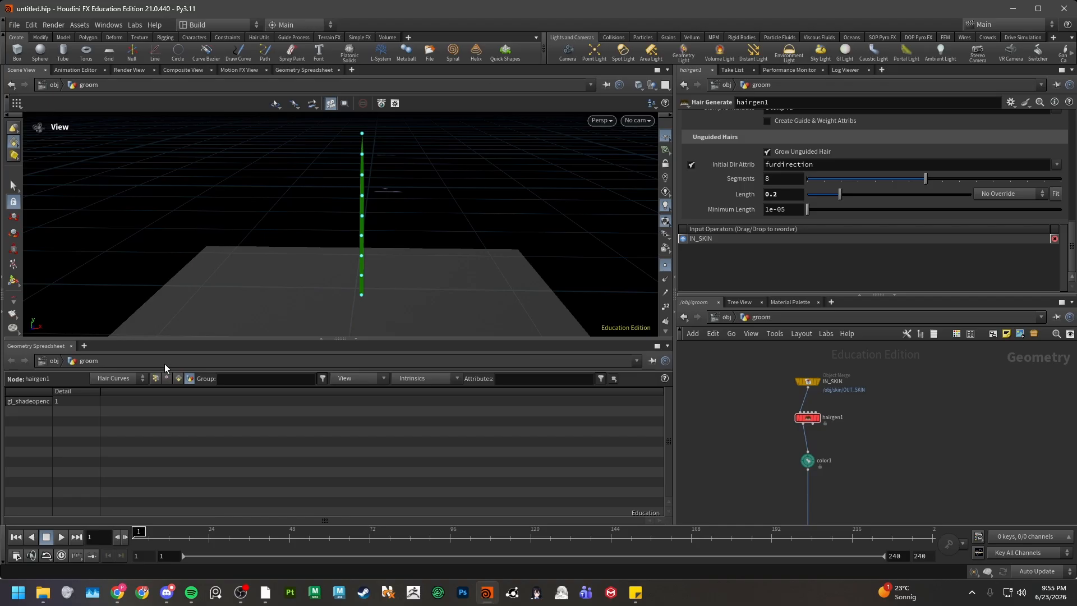
left_click(156, 379)
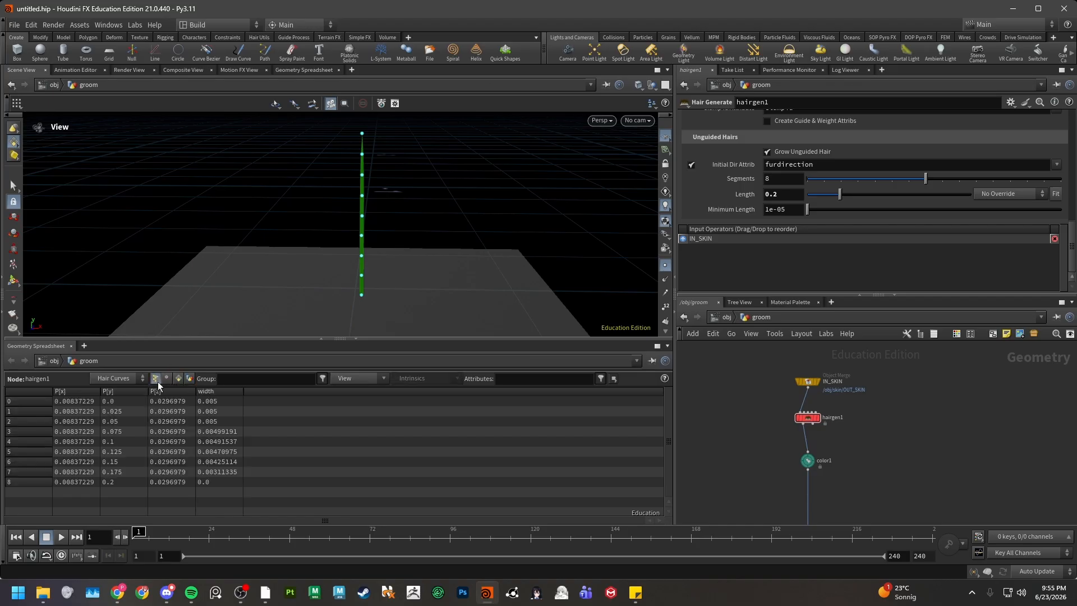
- Pin hairgen1's node info beside the viewport and compare its attributes with the spreadsheet's point data, closing it when done
key("alt+Tab")
left_click_drag(578, 139, 772, 151)
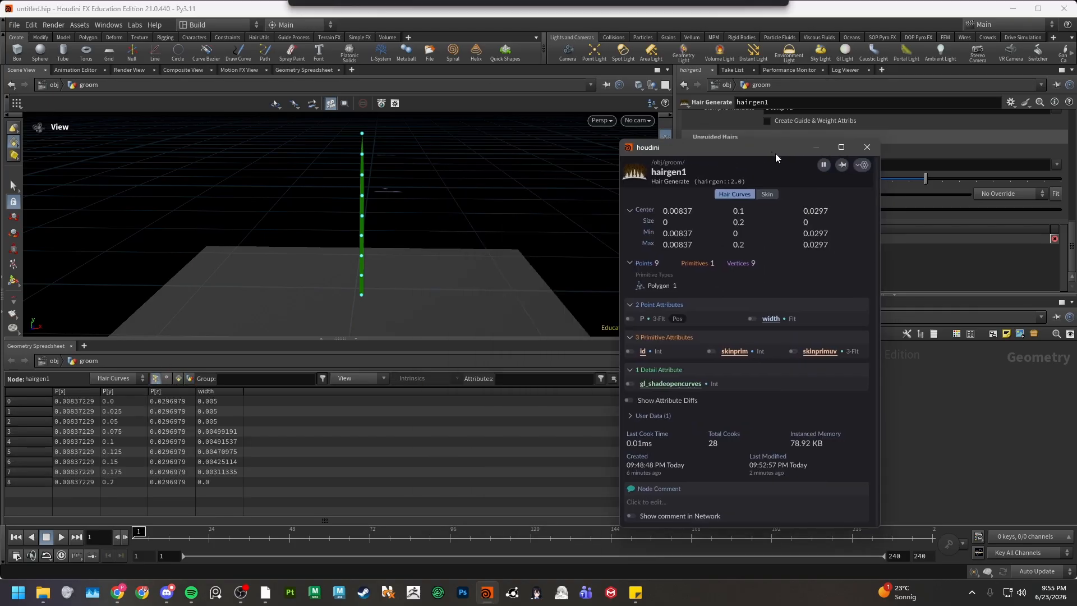
left_click(841, 166)
mouse_move(765, 147)
left_mouse_down()
mouse_move(803, 127)
mouse_move(770, 128)
left_mouse_up()
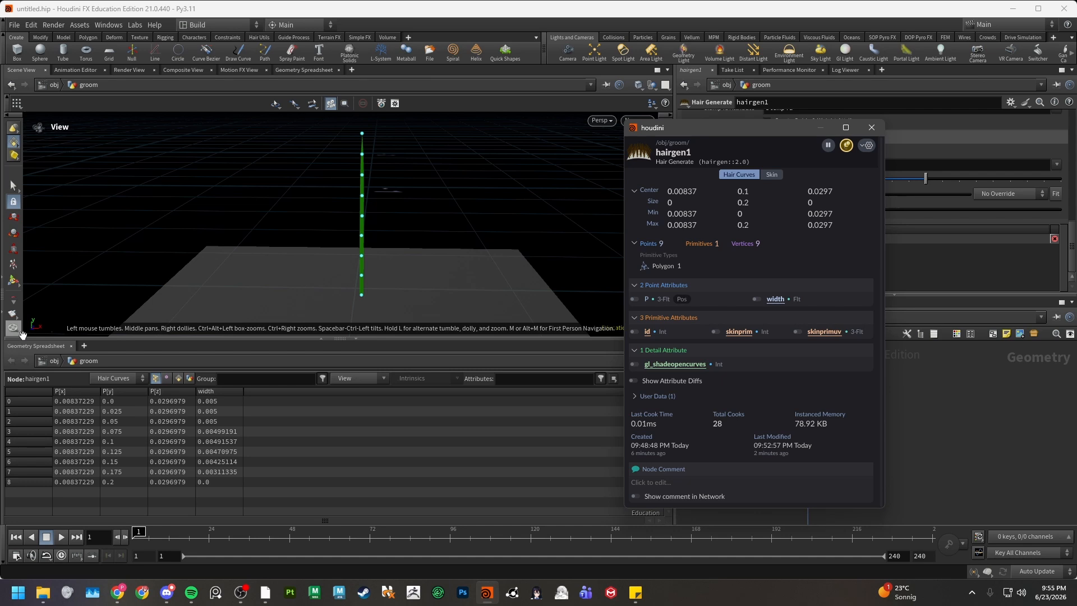
left_click_drag(172, 322, 109, 404)
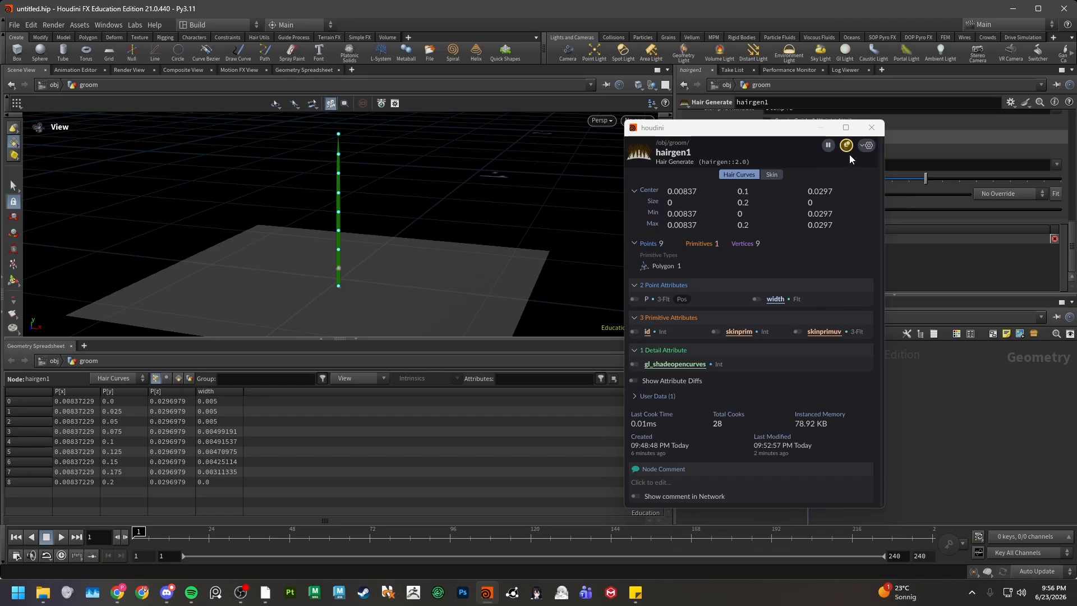
left_click(871, 127)
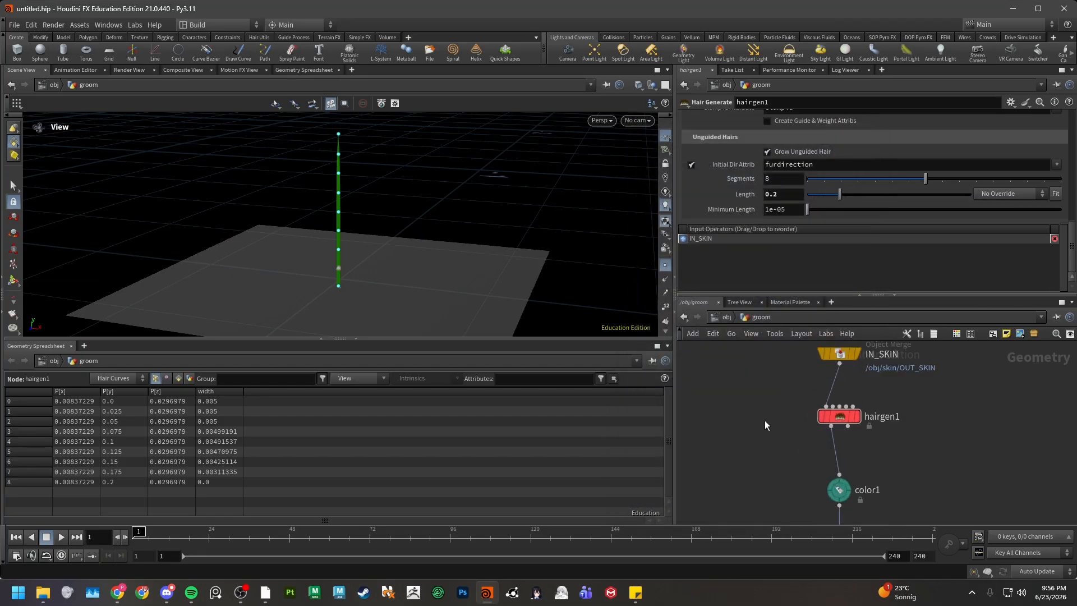
- Insert a Mountain node between hairgen1 and color1 and display it
mouse_move(861, 421)
key("Tab")
type("mount")
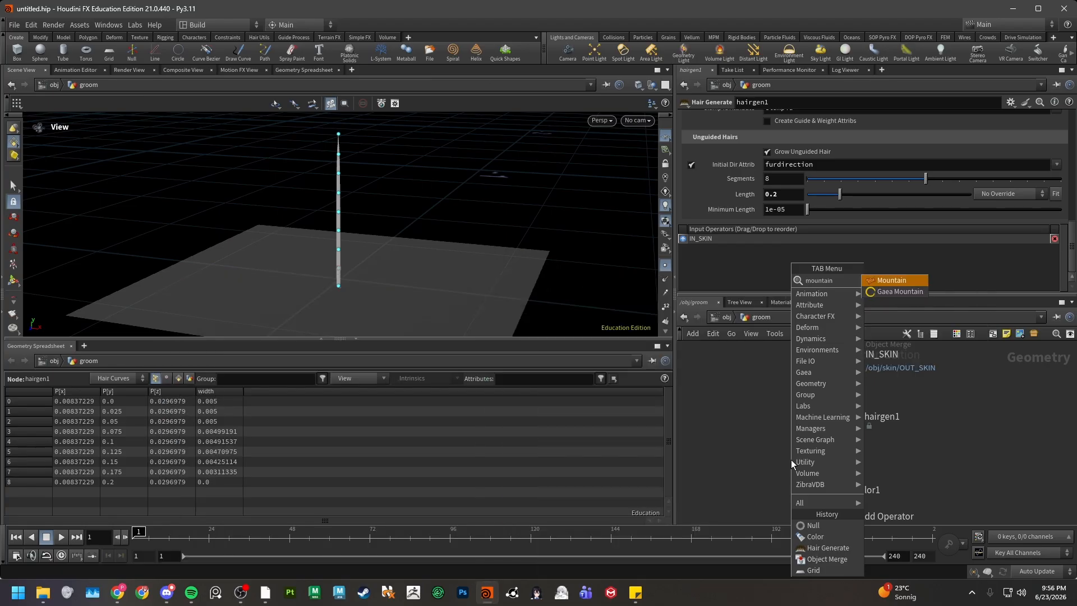
key("Return")
left_click(841, 459)
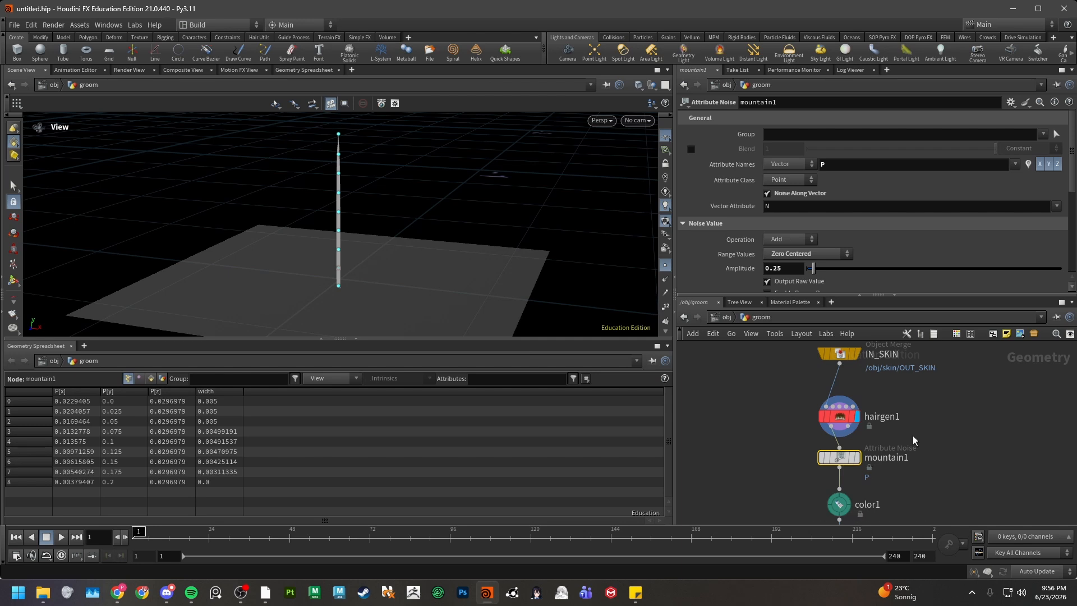
left_click(855, 457)
left_click_drag(811, 450, 859, 455)
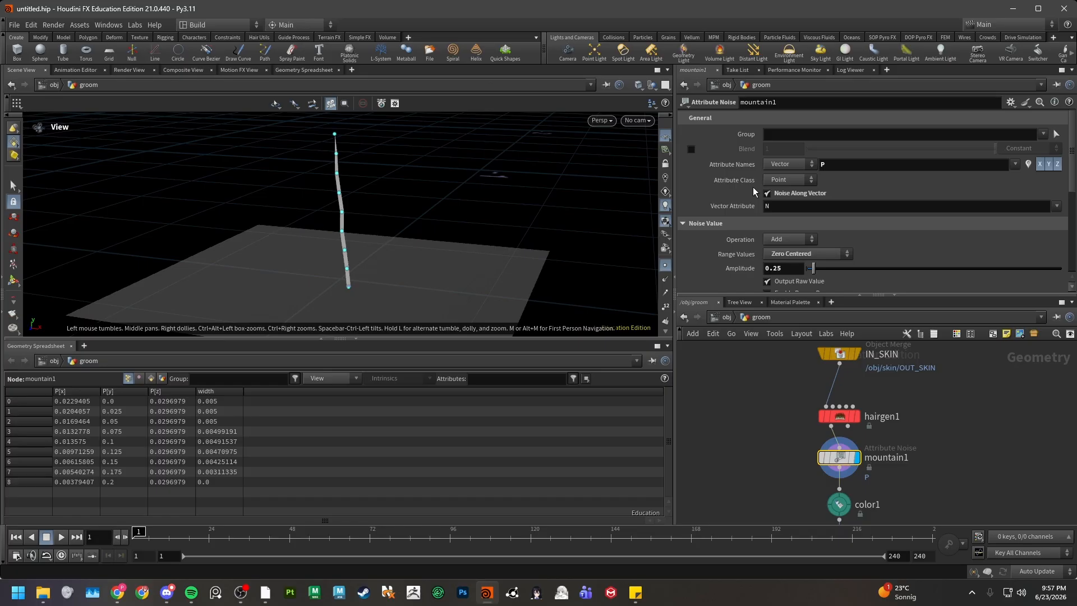
- Set the Mountain noise's amplitude to 0.1 and its element size to 0.2
double_click(798, 268)
type("0.1")
key("Return")
scroll(797, 267, "down", 1)
scroll(797, 267, "down", 2)
left_click(793, 251)
type(".2")
key("Return")
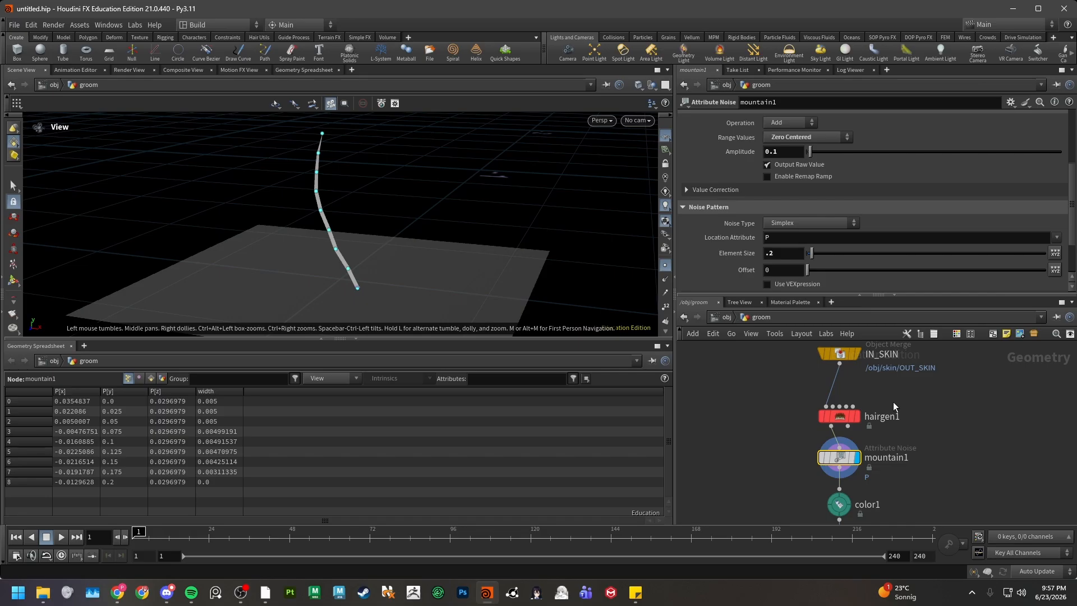
- Reduce the Mountain noise's element size to 0.01 and view the deformed hair from another angle
key("BackSpace")
type("01")
key("Return")
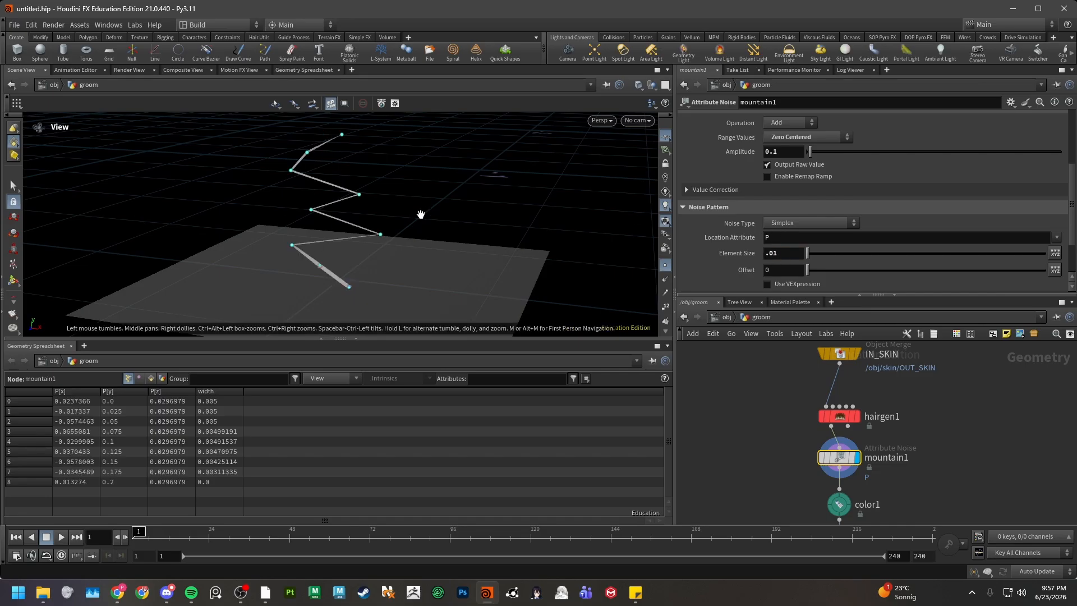
left_click_drag(420, 225, 395, 217)
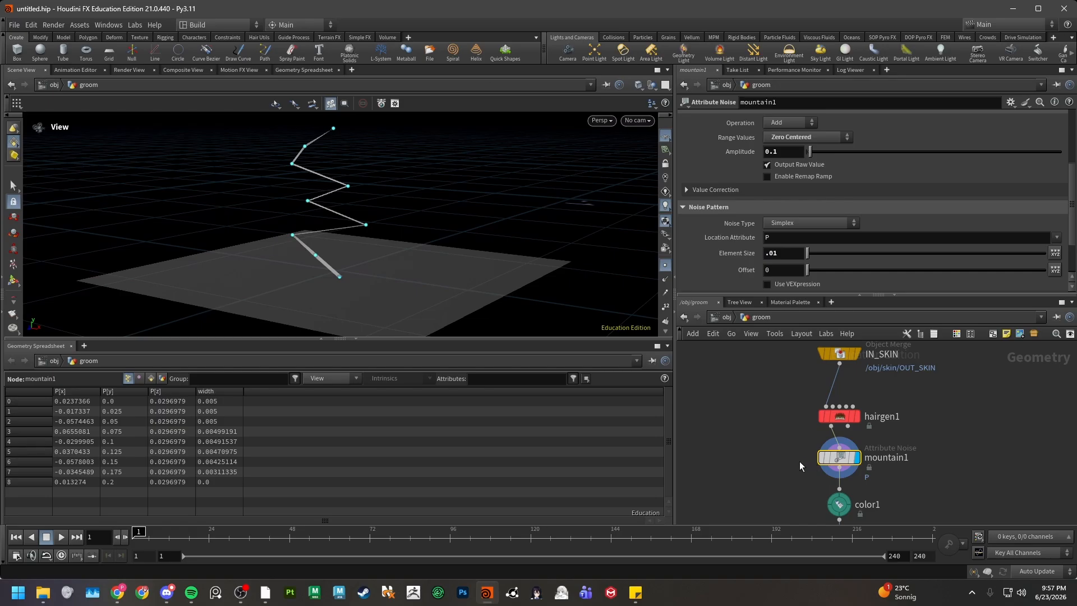
- Examine which attribute the Mountain noise affects in its Attribute Names setting
left_click_drag(788, 441, 887, 474)
scroll(910, 191, "up", 5)
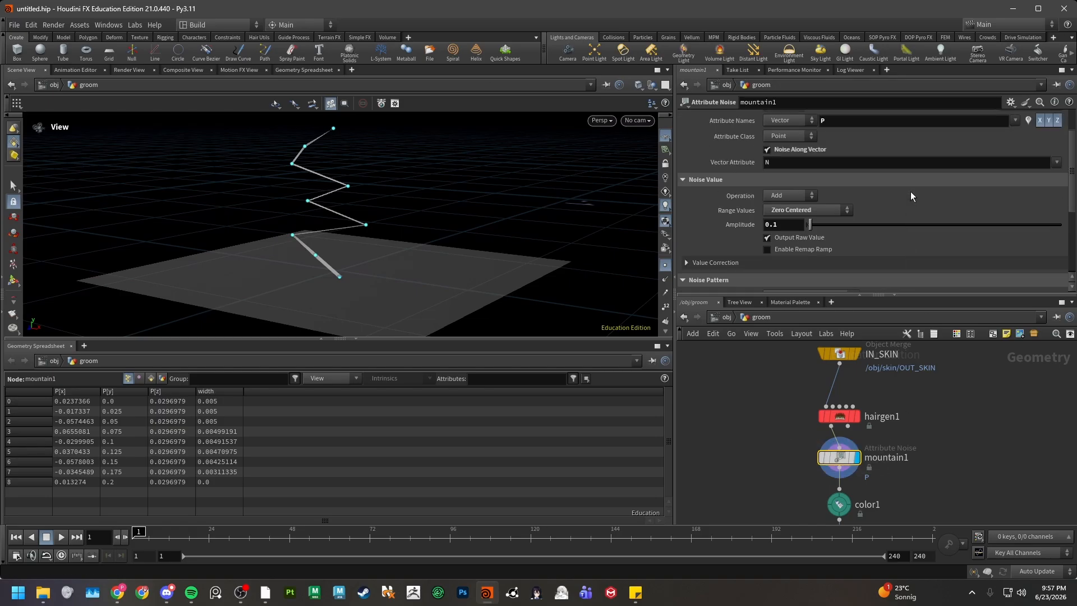
left_click(836, 148)
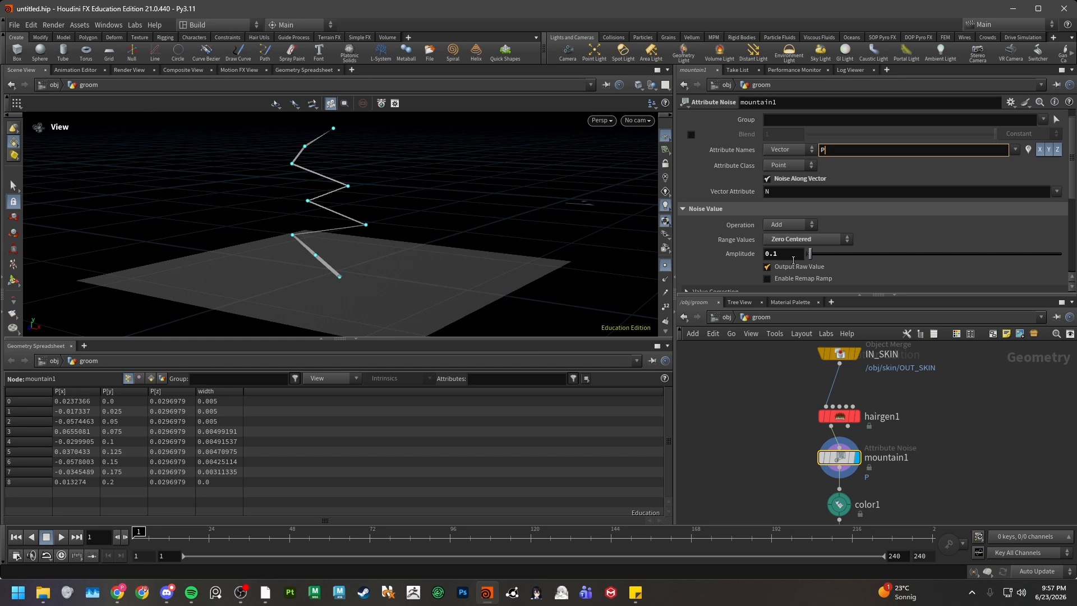
- Delete the Mountain node between hairgen1 and color1
left_click(748, 418)
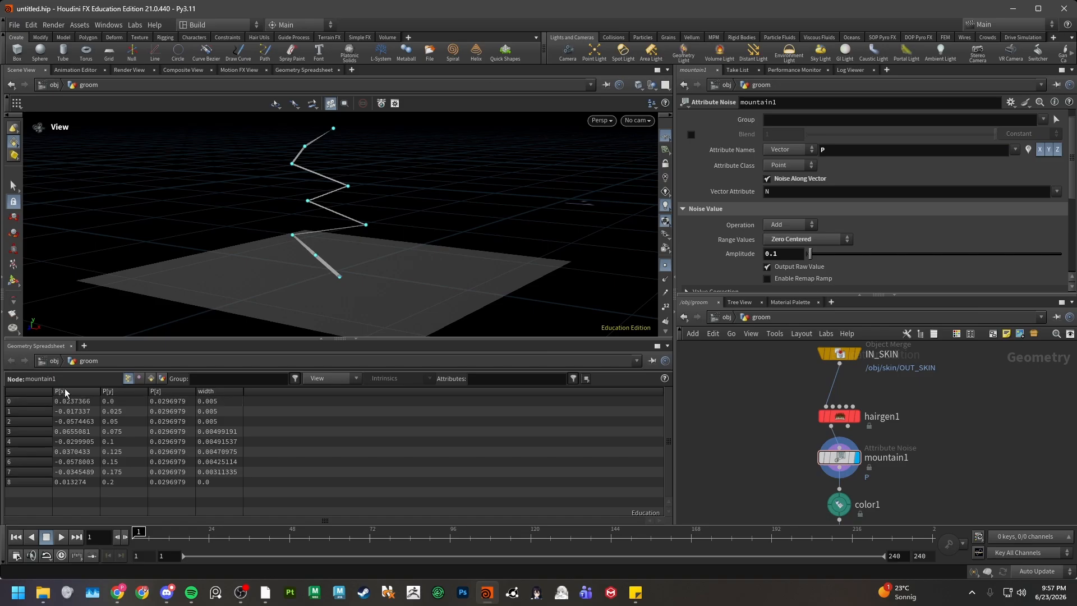
left_click(838, 458)
key("Delete")
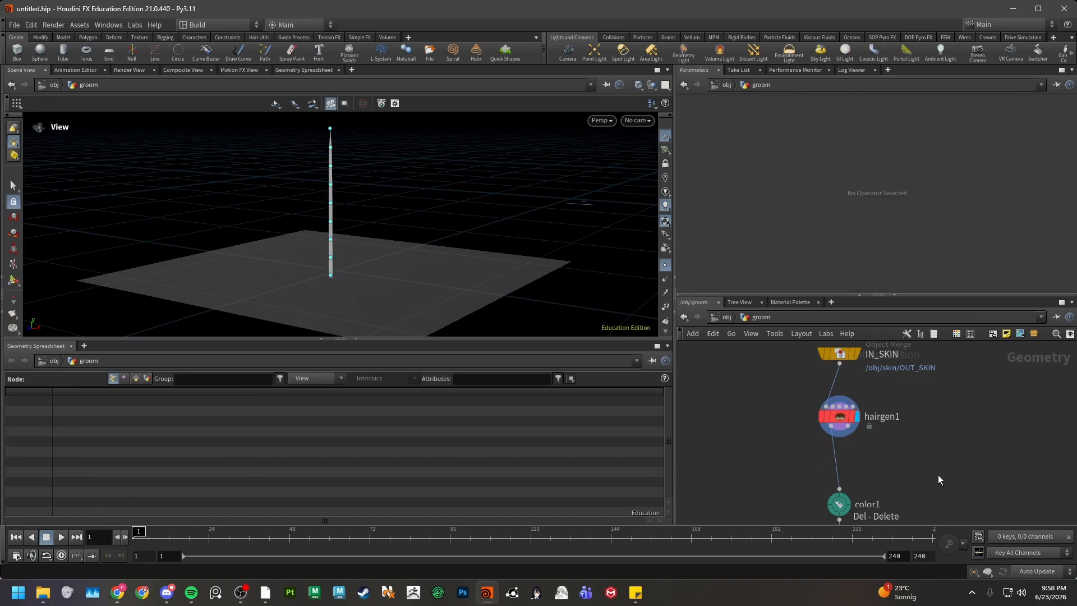
- Search the available nodes for the Guide Process operators
key("Tab")
type("guide")
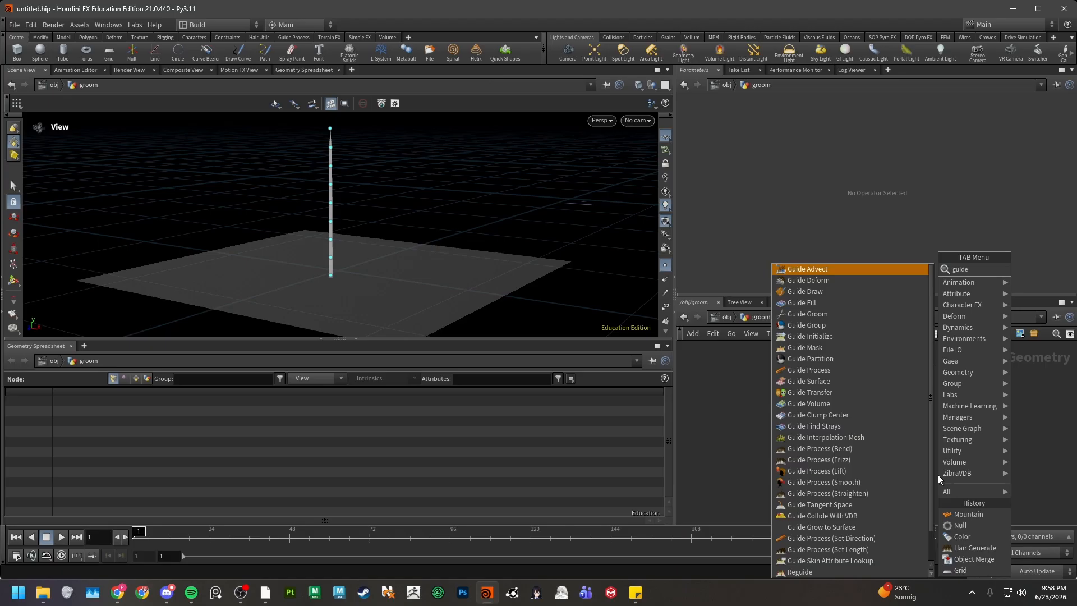
type(" proc")
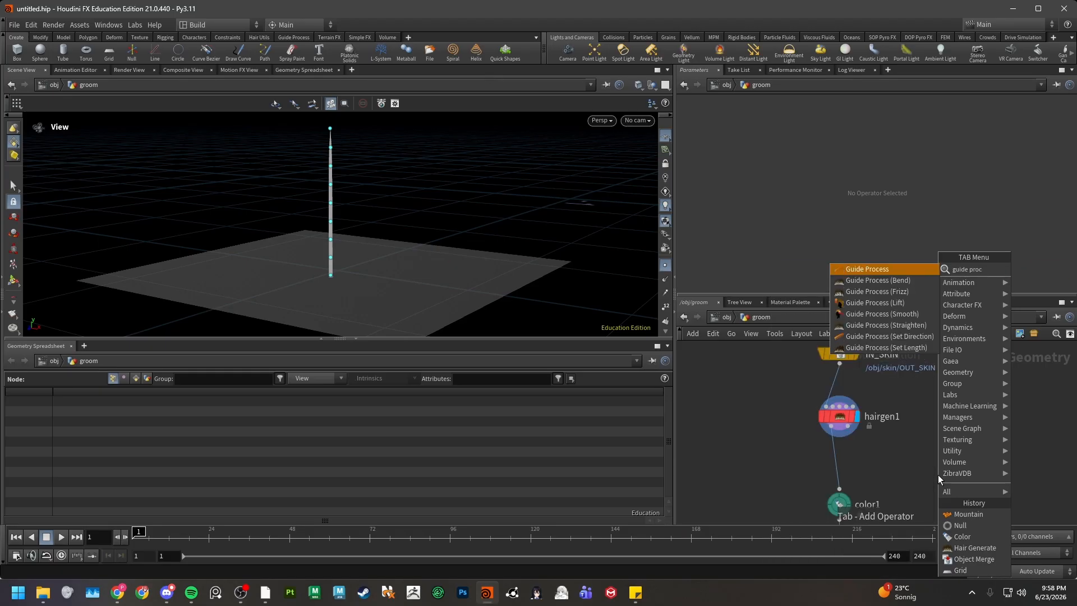
key("Escape")
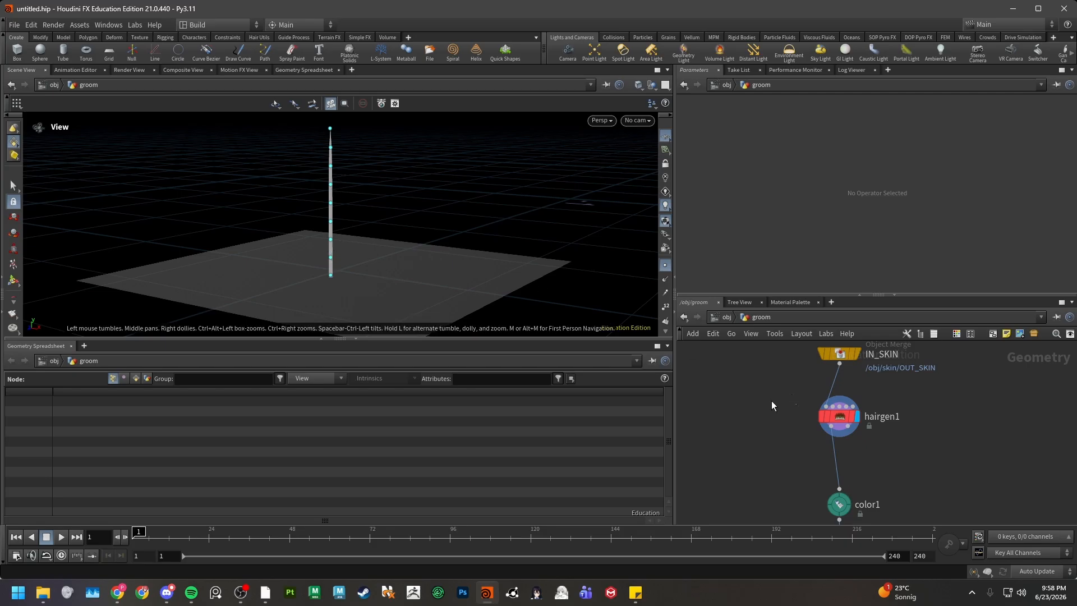
- Examine the straight hair and hairgen1's point, primitive and detail attributes in its node info
left_click(839, 416)
left_click(904, 452)
left_click_drag(653, 314, 639, 330)
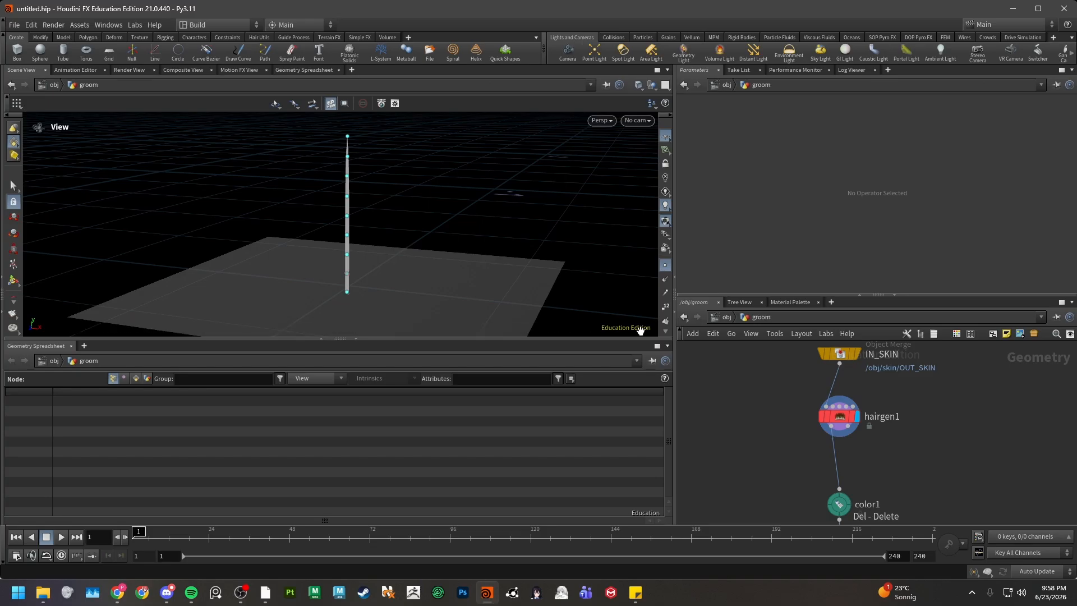
left_click_drag(378, 194, 383, 217)
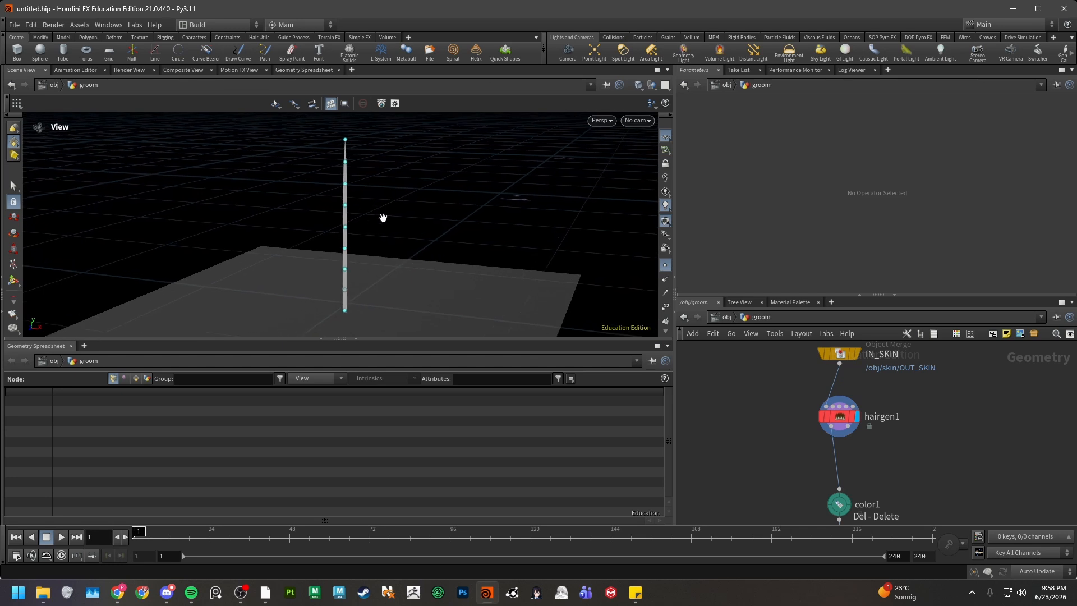
left_click(838, 418)
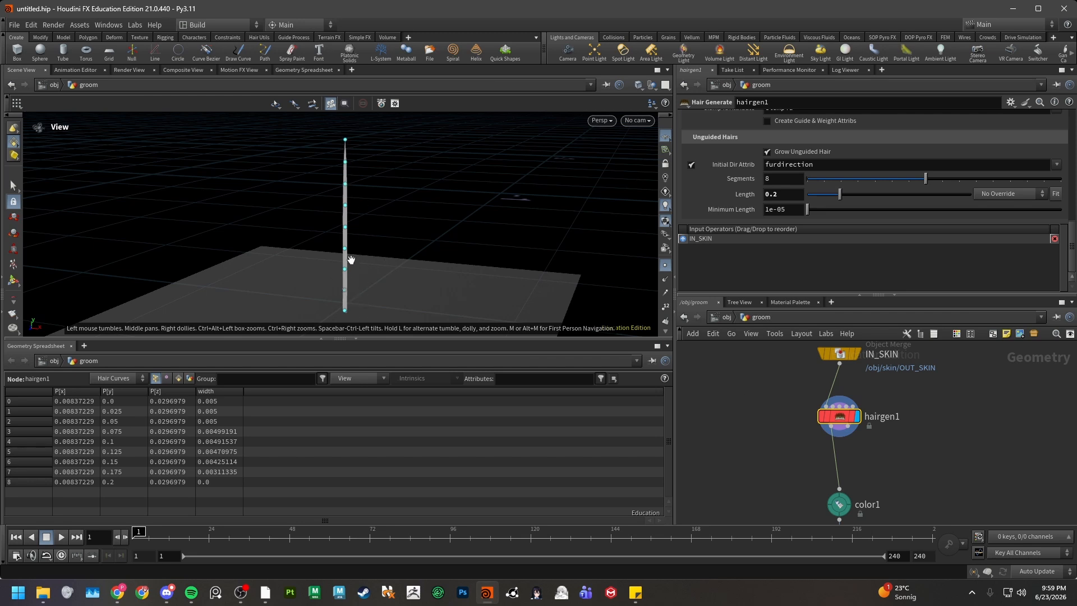
left_click(805, 415)
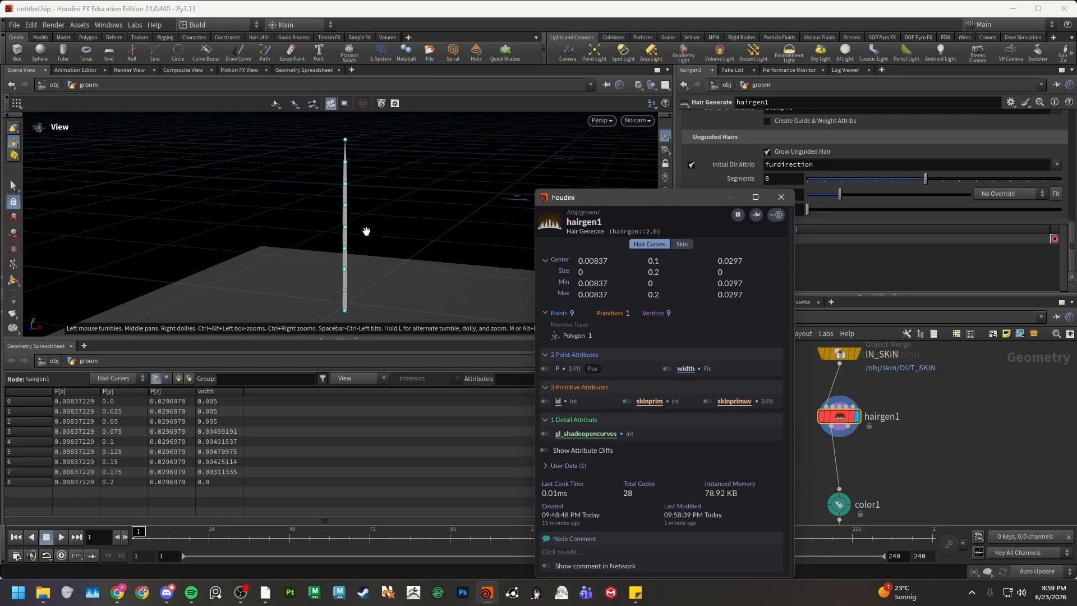
left_click(781, 197)
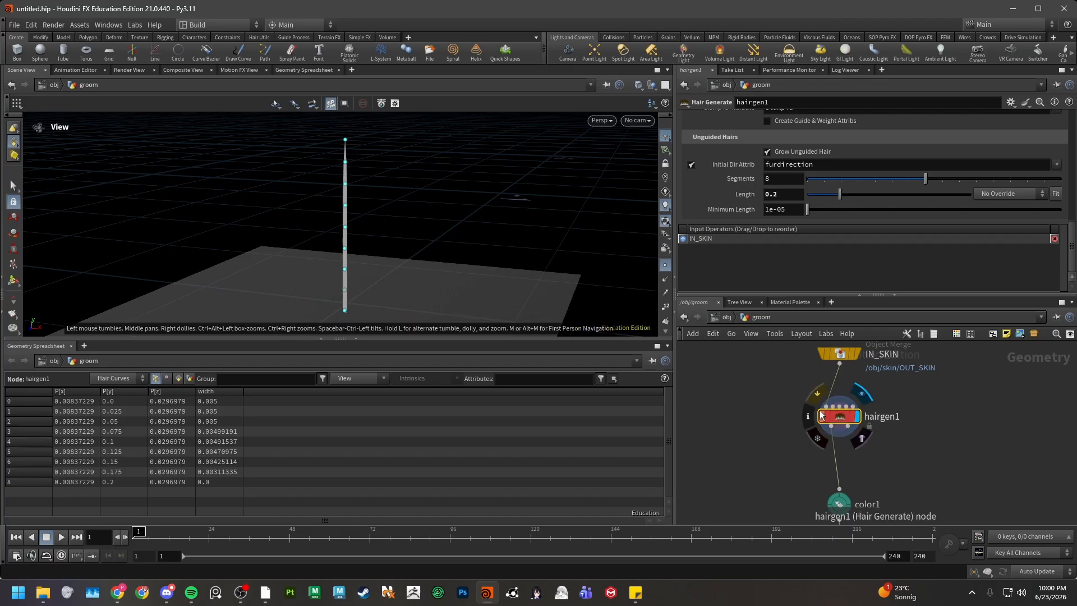
left_click(810, 414)
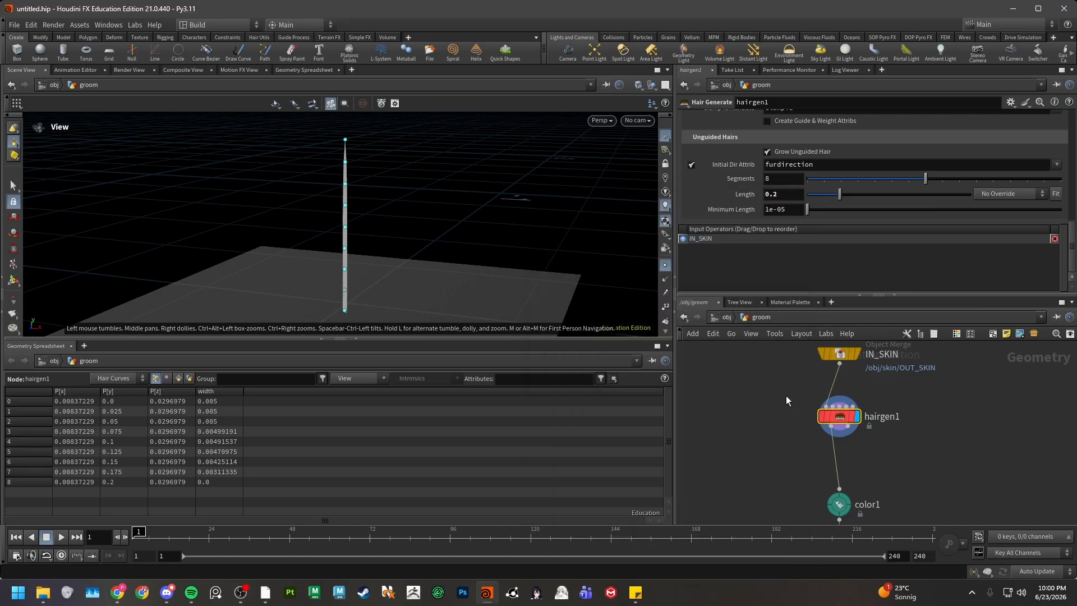
- Add a Guide Groom node fed by IN_SKIN beside hairgen1, and draw one curved guide about 0.19 units tall on the skin
key("Tab")
type("guide g")
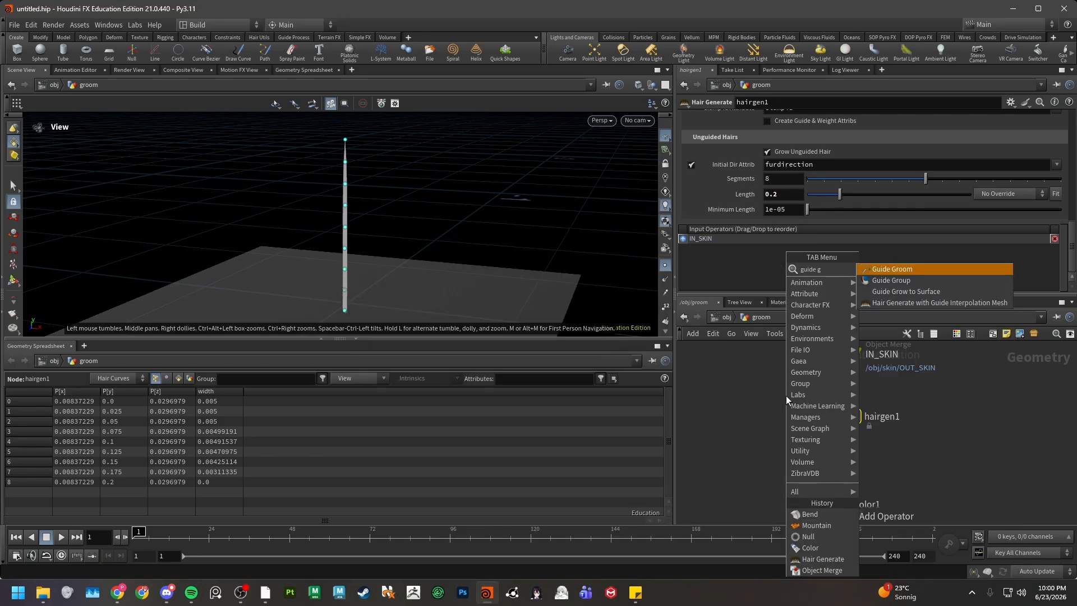
type("roo")
key("Return")
left_click(941, 412)
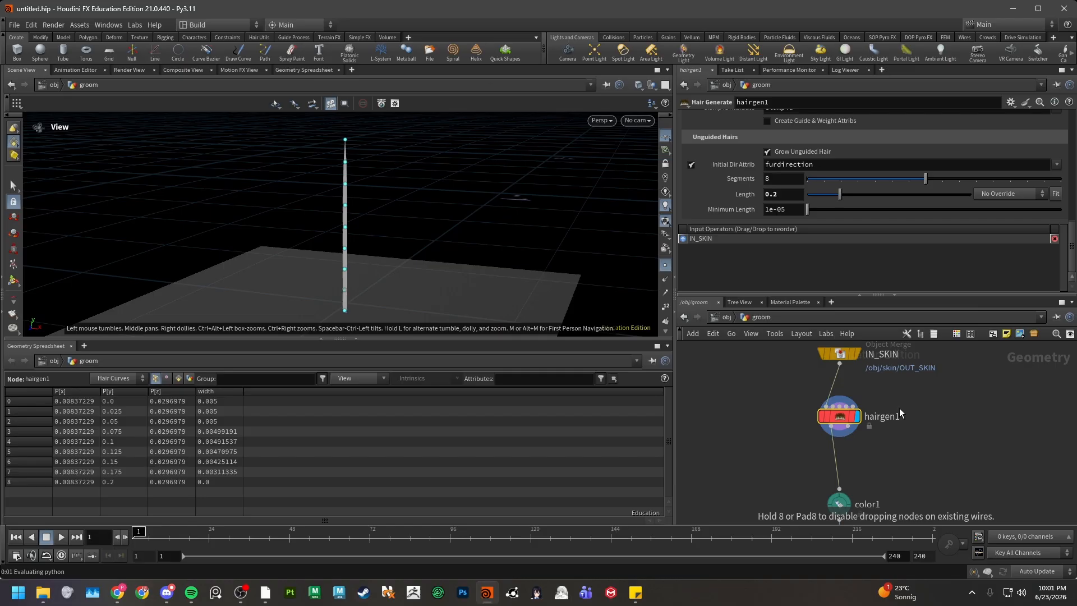
left_click(964, 416)
key("Return")
mouse_move(384, 303)
left_mouse_down()
mouse_move(378, 176)
mouse_move(355, 145)
left_mouse_up()
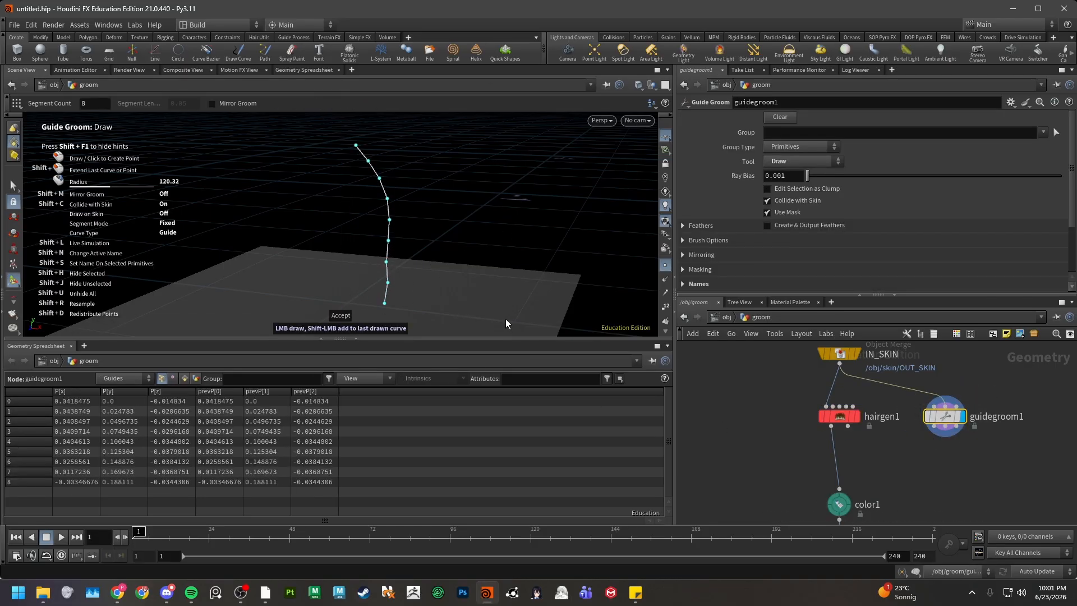
- Examine the drawn guide's point, primitive and detail attributes in guidegroom1's node info
left_click(919, 413)
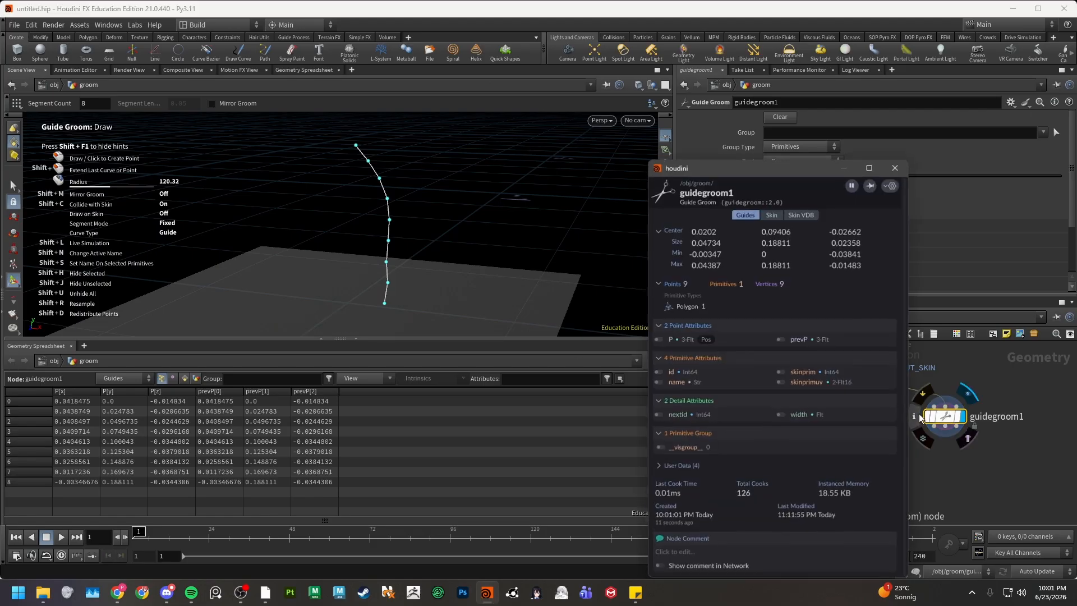
left_click_drag(774, 167, 710, 127)
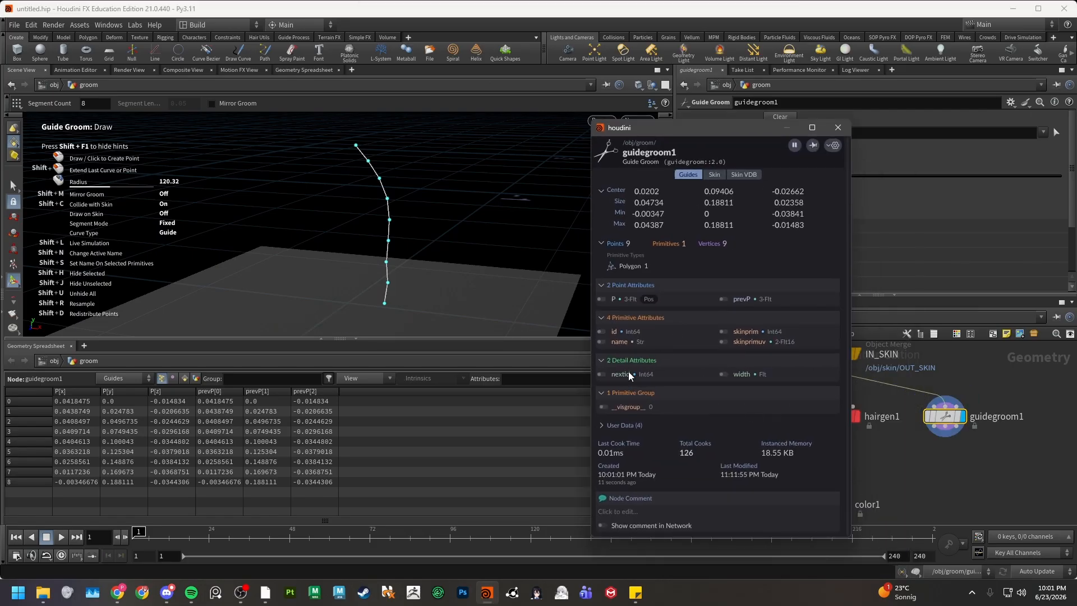
left_click(354, 194)
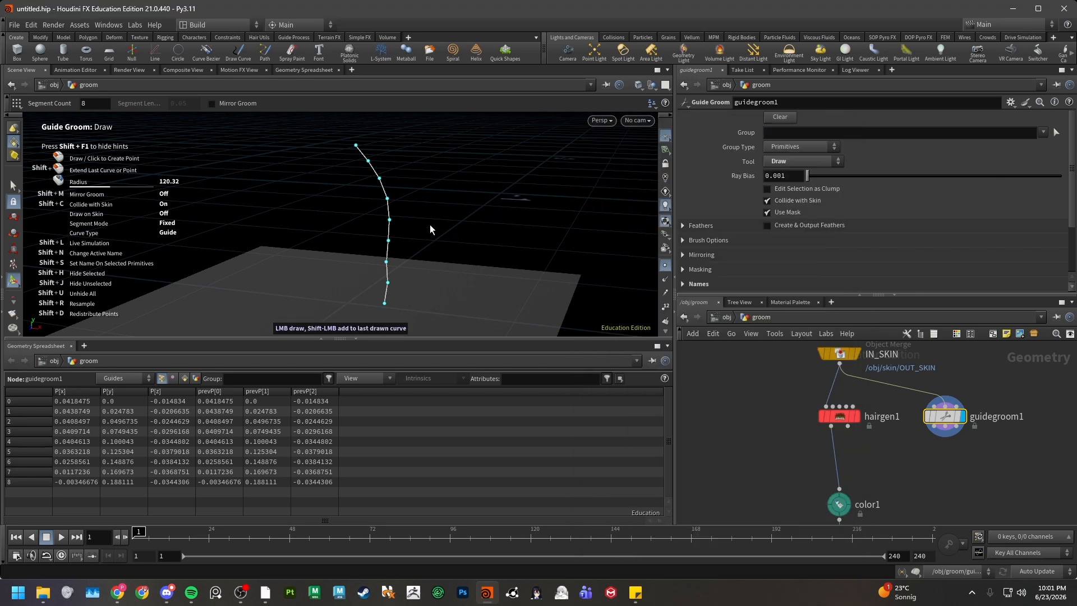
- Enable Shade Open Curves in Viewport on the groom object and go back inside its network
left_click(727, 316)
left_click_drag(788, 431, 914, 467)
left_click(754, 118)
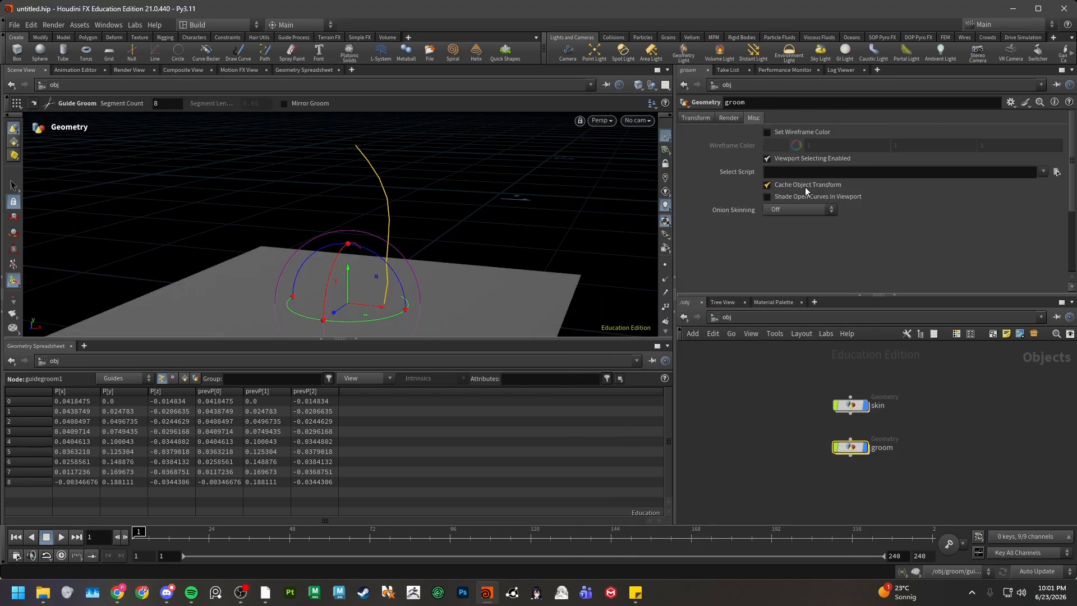
left_click(789, 201)
double_click(850, 447)
- Set the Guide Groom's detail attribute width to about 0.0041 and hide the points in the viewport
scroll(686, 210, "down", 5)
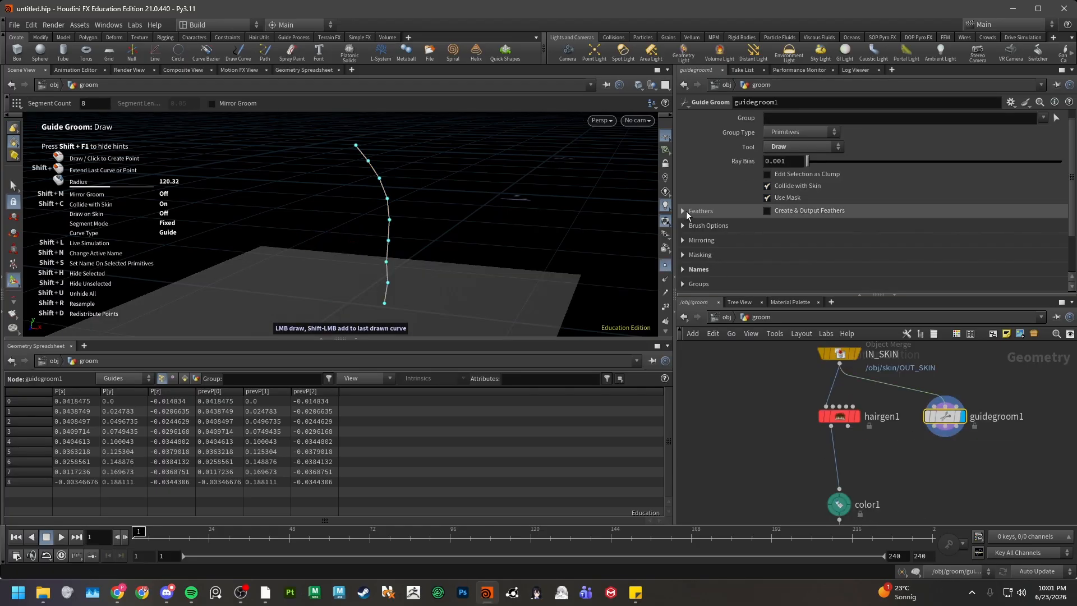
left_click(711, 254)
left_click_drag(807, 282, 910, 289)
left_click(665, 265)
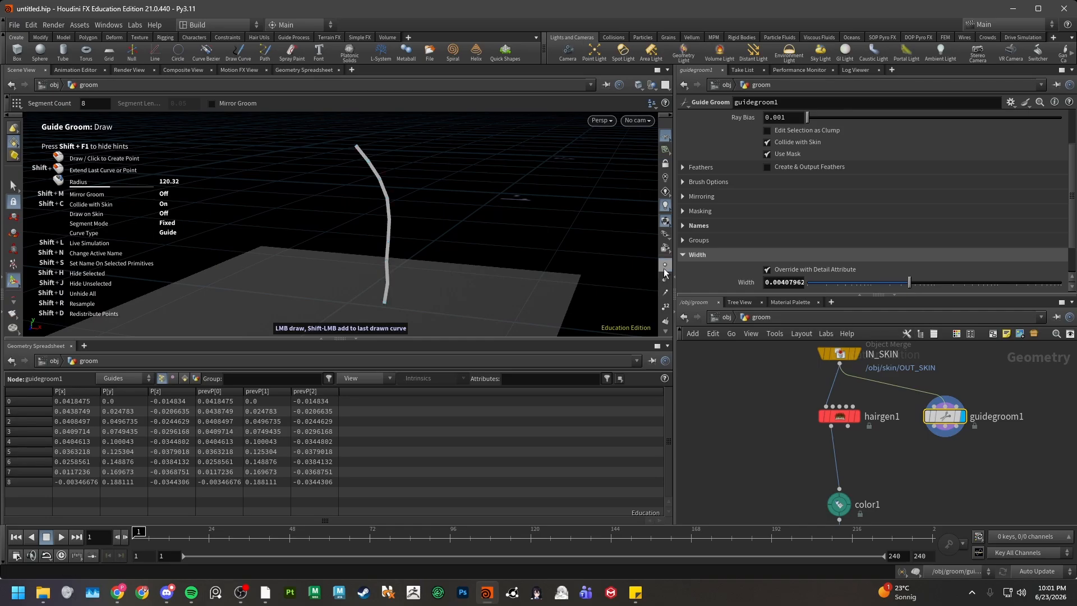
- Compare the generated hair with the drawn guide by alternating the display between hairgen1 and guidegroom1
left_click(855, 416)
left_click(963, 418)
left_click(856, 417)
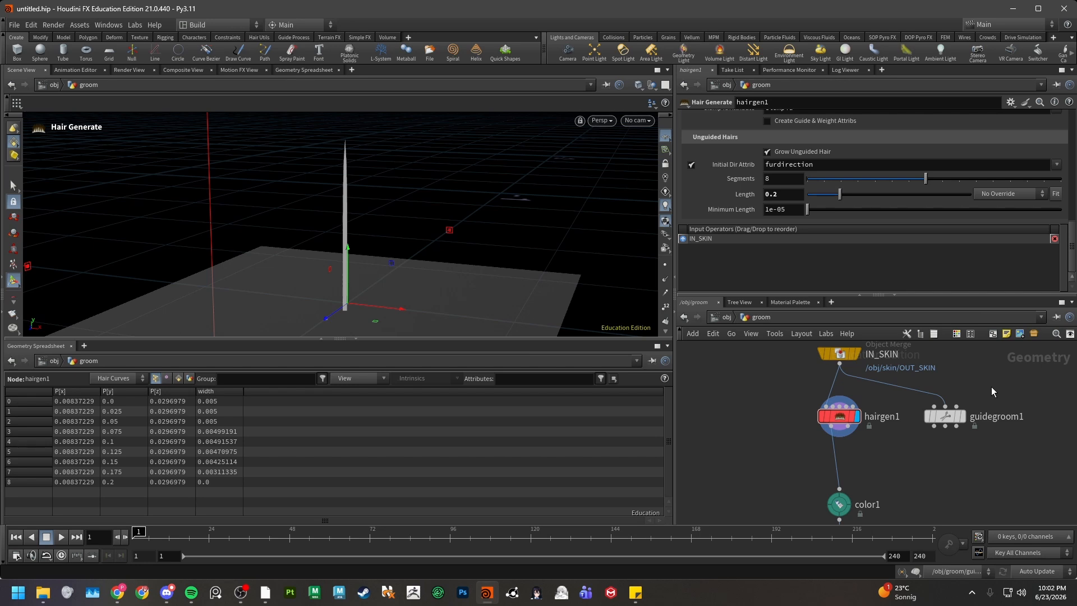
left_click(962, 416)
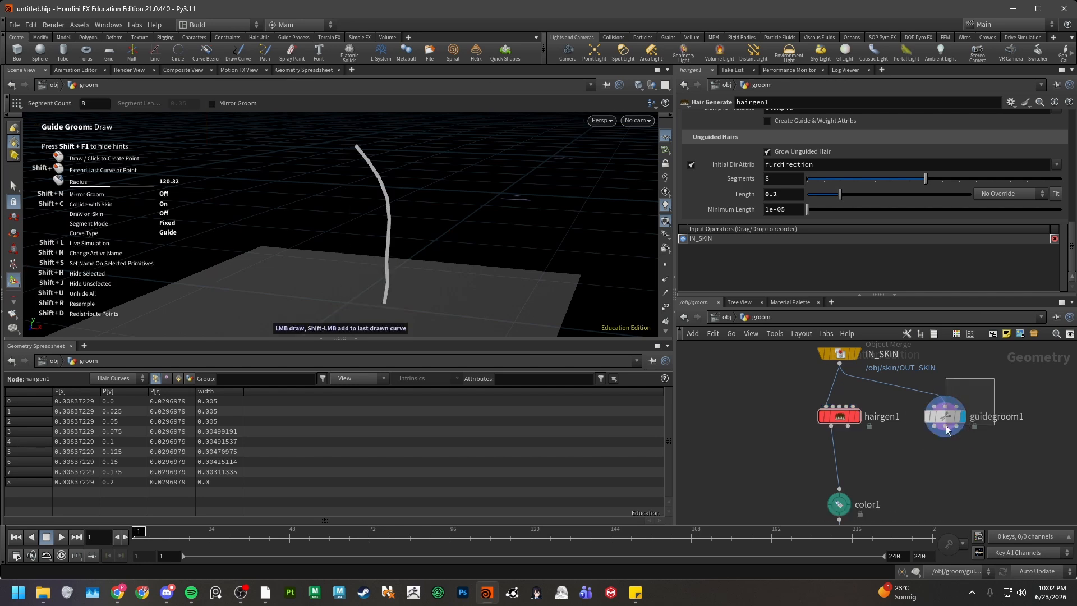
- Check in guidegroom1's node info which attribute class its width belongs to
left_click(947, 426)
middle_click(924, 413)
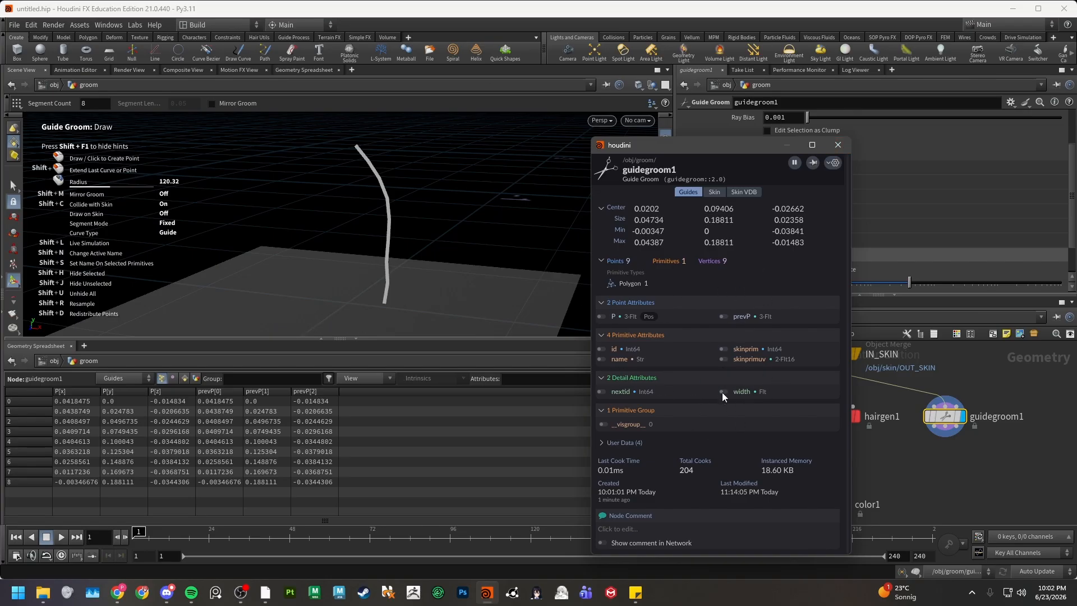
left_click(837, 145)
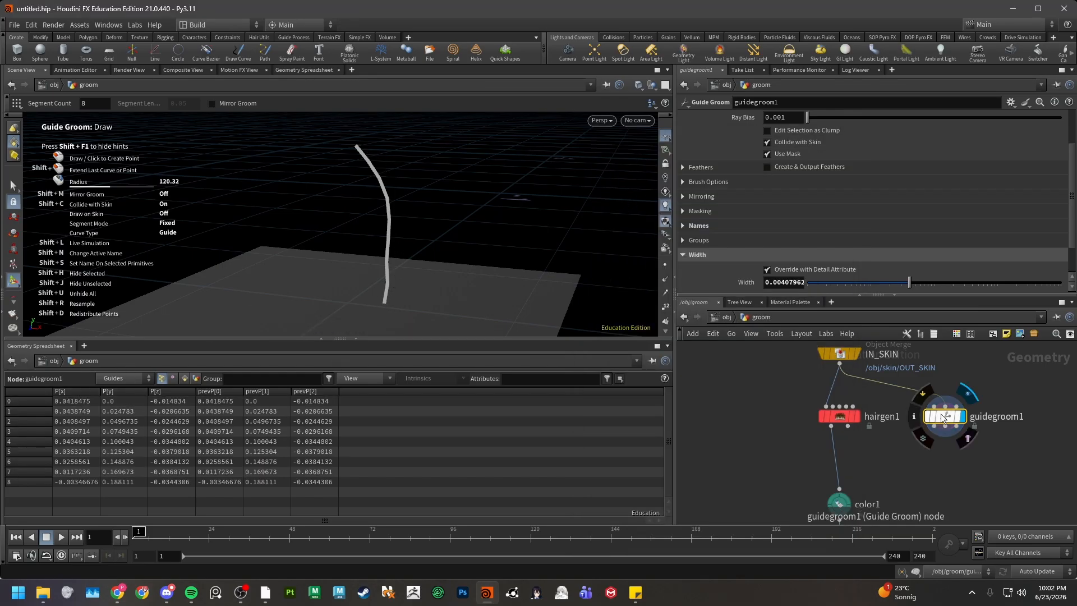
- Add an Attribute Delete node after guidegroom1 and make it remove the detail attribute width
key("Tab")
type("att")
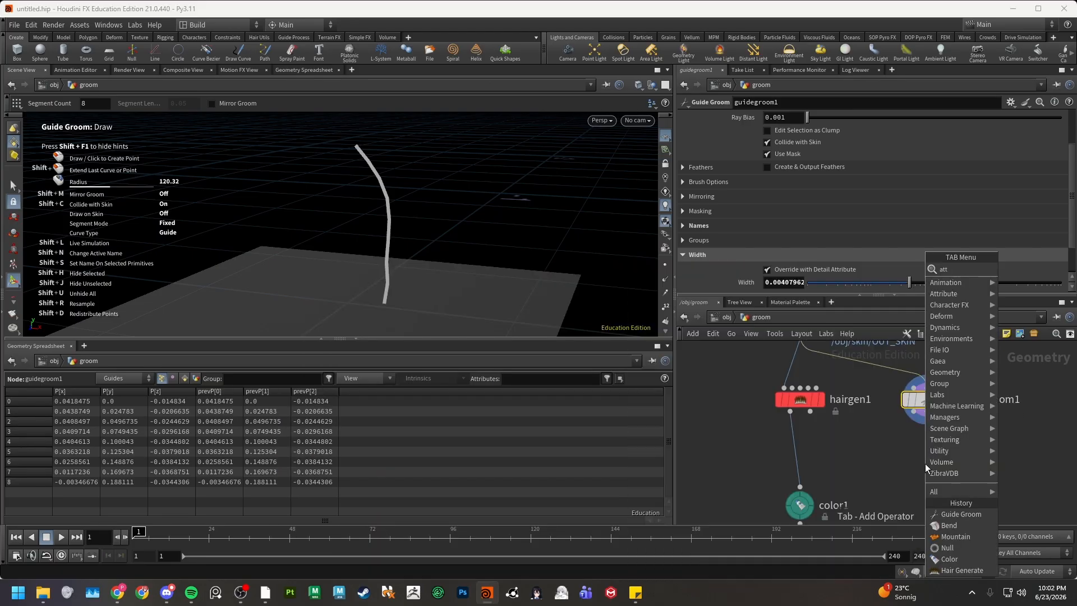
type("ribute d")
key("Return")
left_click(938, 465)
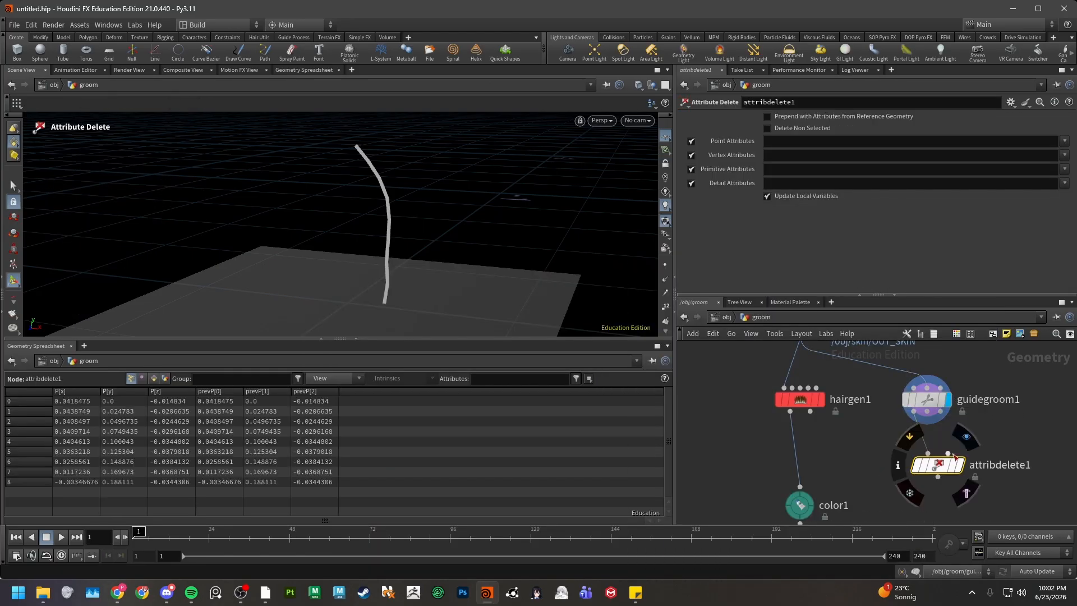
left_click(980, 185)
type("width")
- Add an Attribute Wrangle node and connect it after the Attribute Delete node
key("Tab")
type("at")
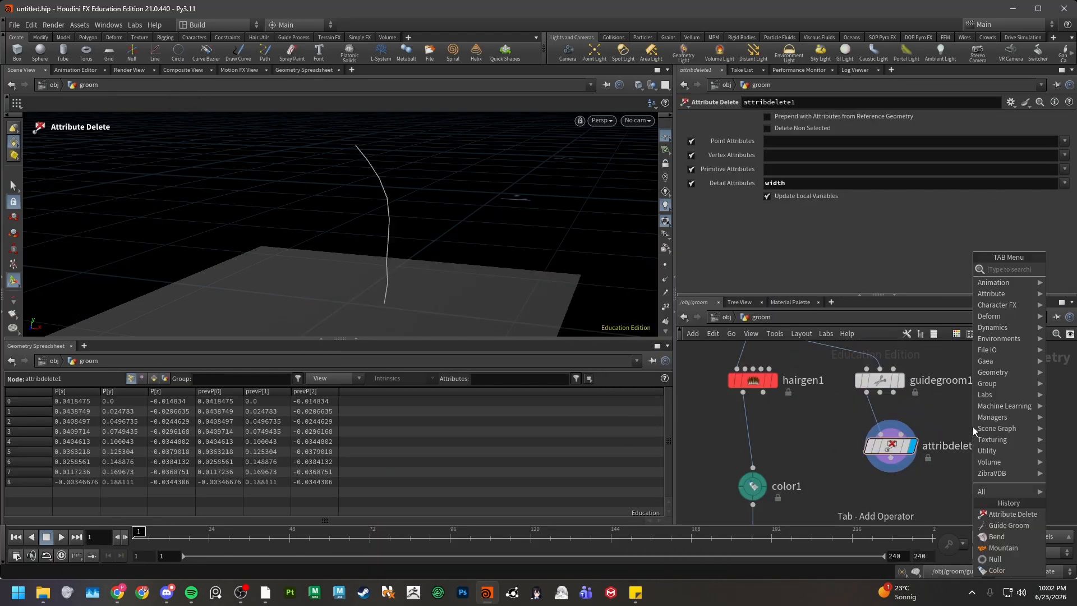
type("tribute w")
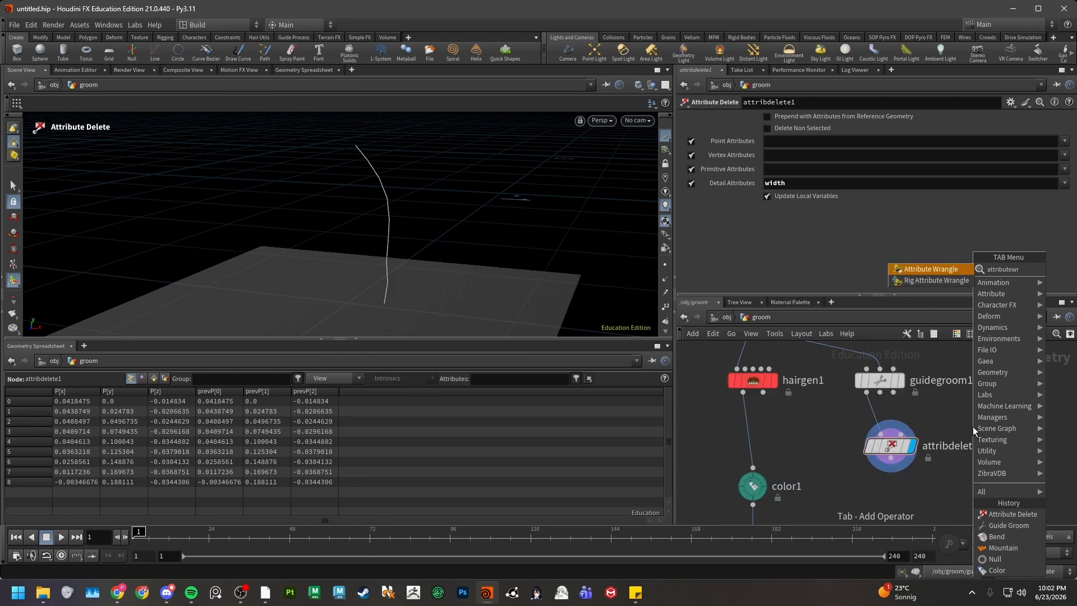
key("Return")
left_click(887, 475)
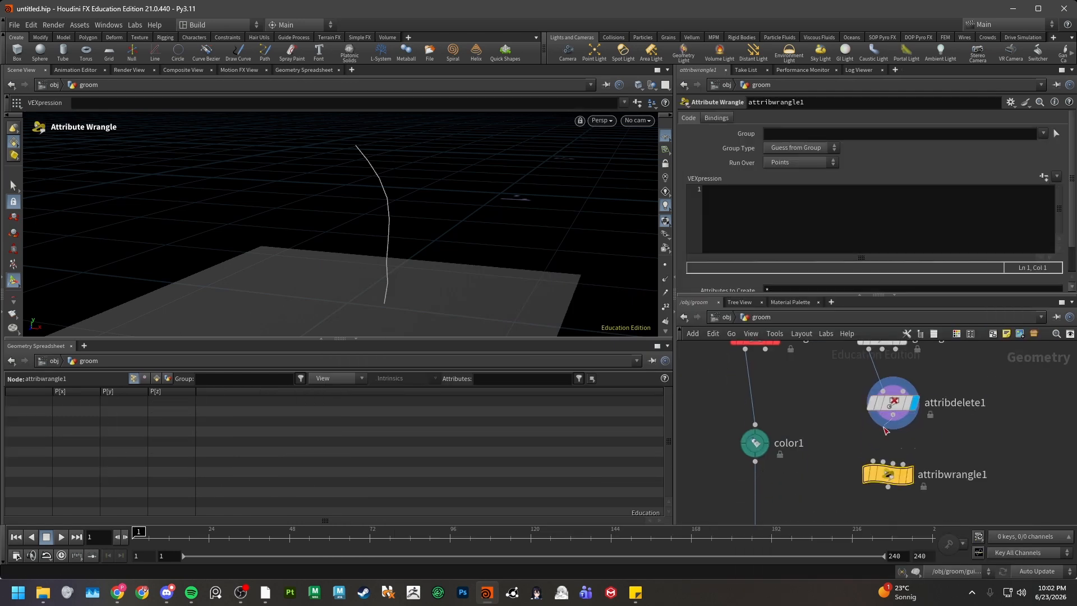
- Set the wrangle's expression to f@width = 0.01; running over points, display the node and inspect its attribute list
left_click(745, 227)
type("f@width ")
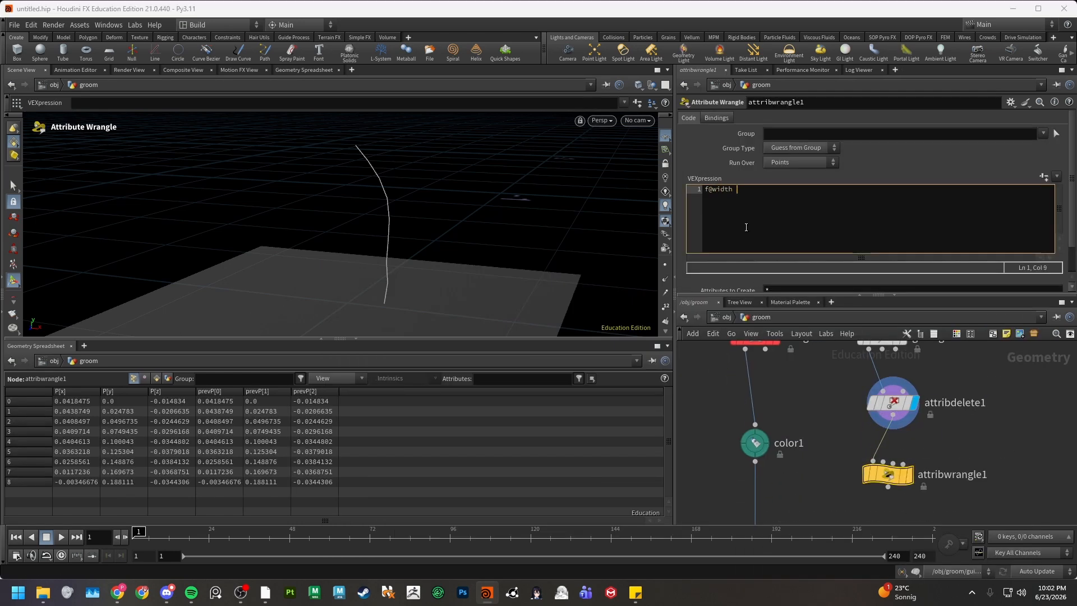
type("= 1;")
type("0.0")
type("r")
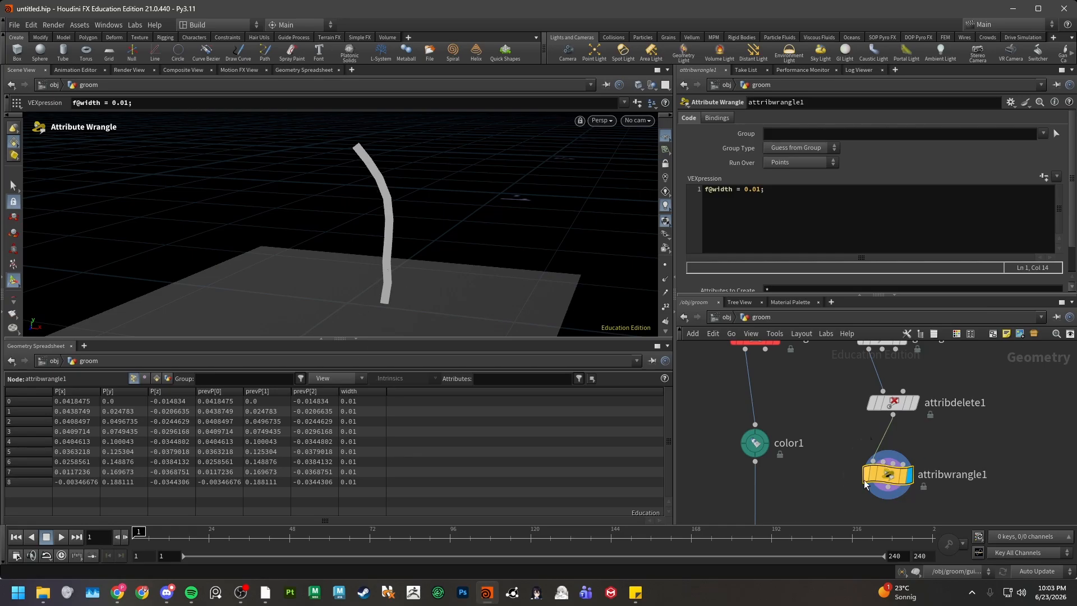
middle_click(888, 474)
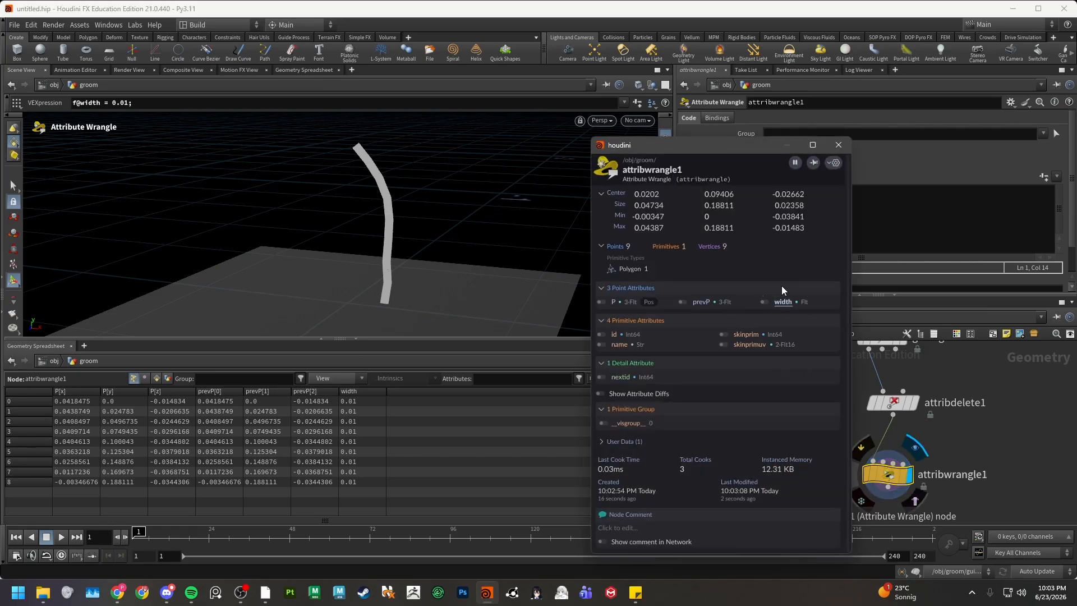
- Delete the Attribute Delete and Attribute Wrangle nodes below guidegroom1
left_click_drag(953, 493, 913, 414)
key("Delete")
- Review the guide's attribute classes again in guidegroom1's node info
middle_click_drag(951, 393, 954, 435)
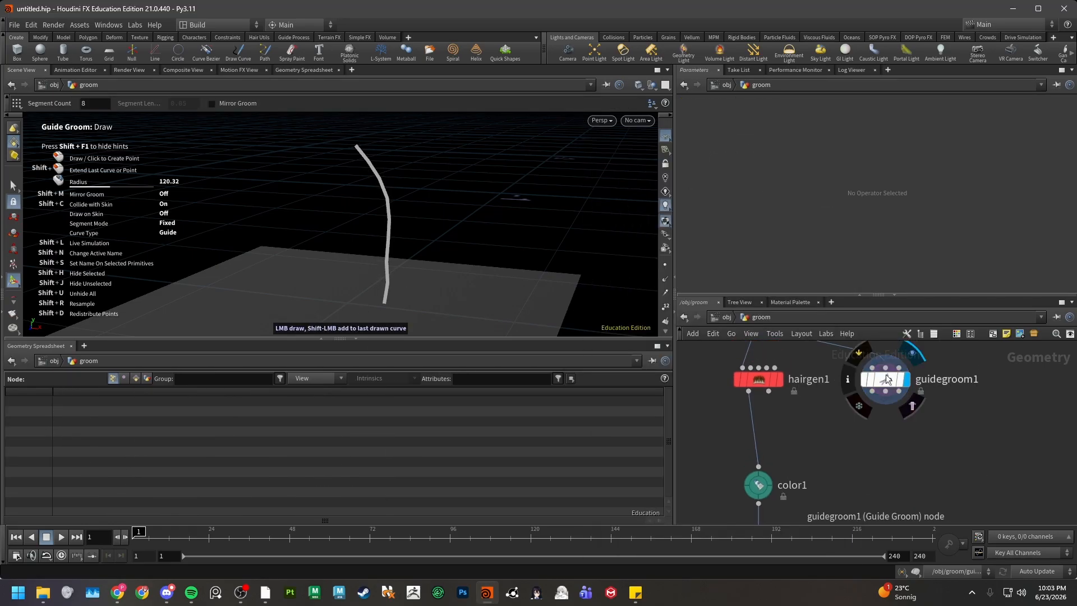
left_click(850, 380)
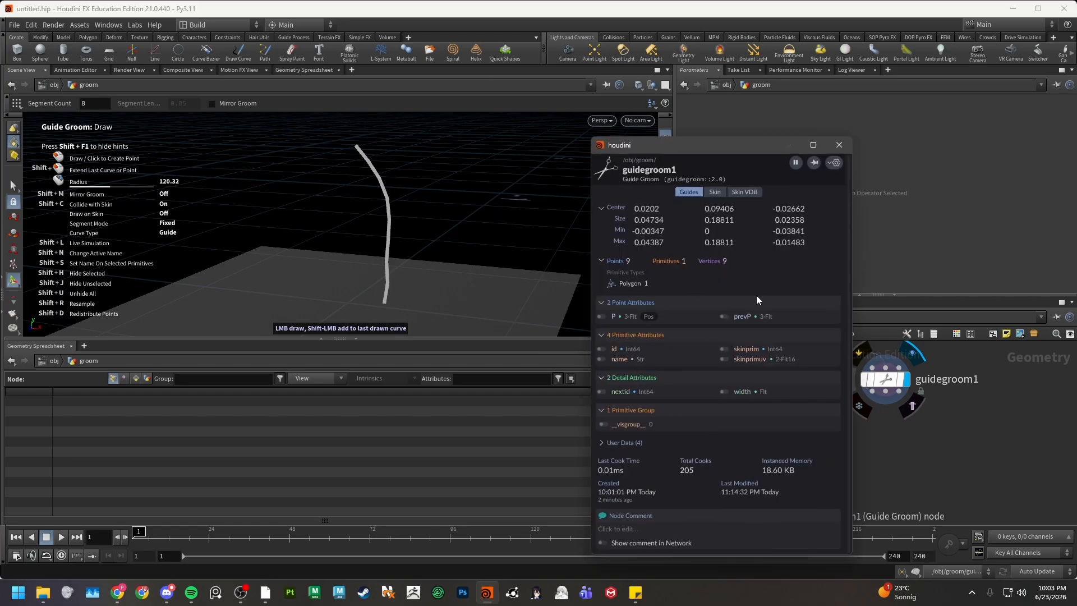
left_click(846, 150)
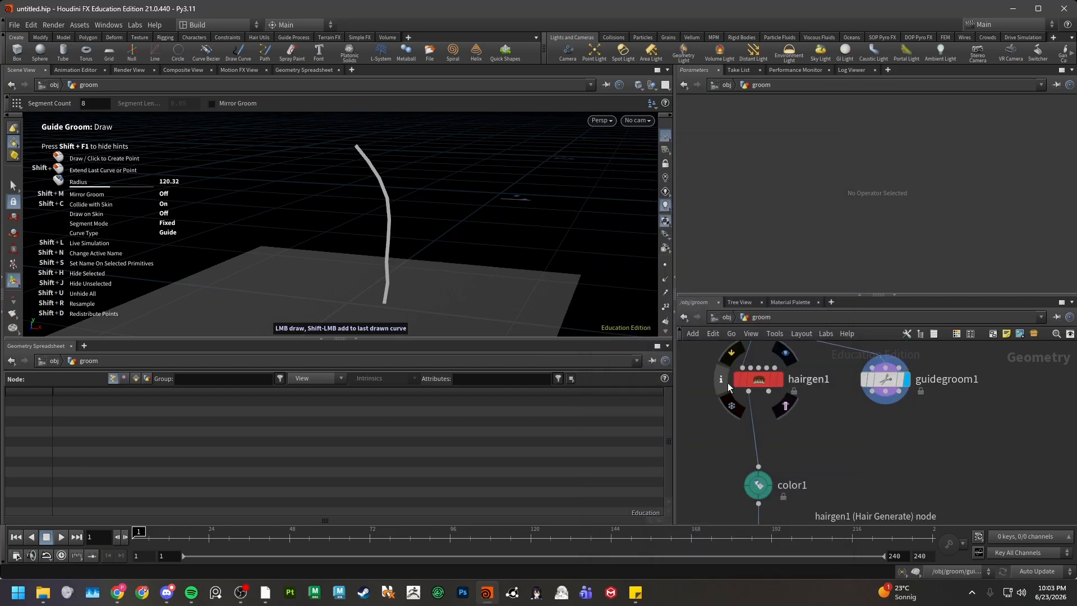
- Display hairgen1 and move the second point of its thickness Hair Profile to position 0.725458, keeping the value at 1
middle_click_drag(697, 359, 713, 375)
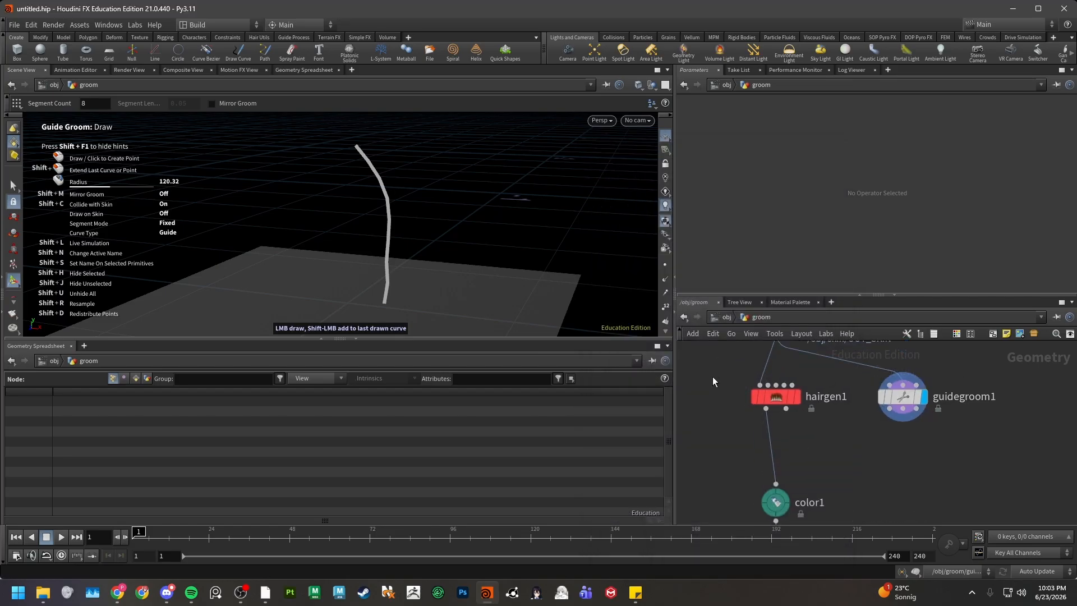
left_click(798, 397)
left_click(776, 396)
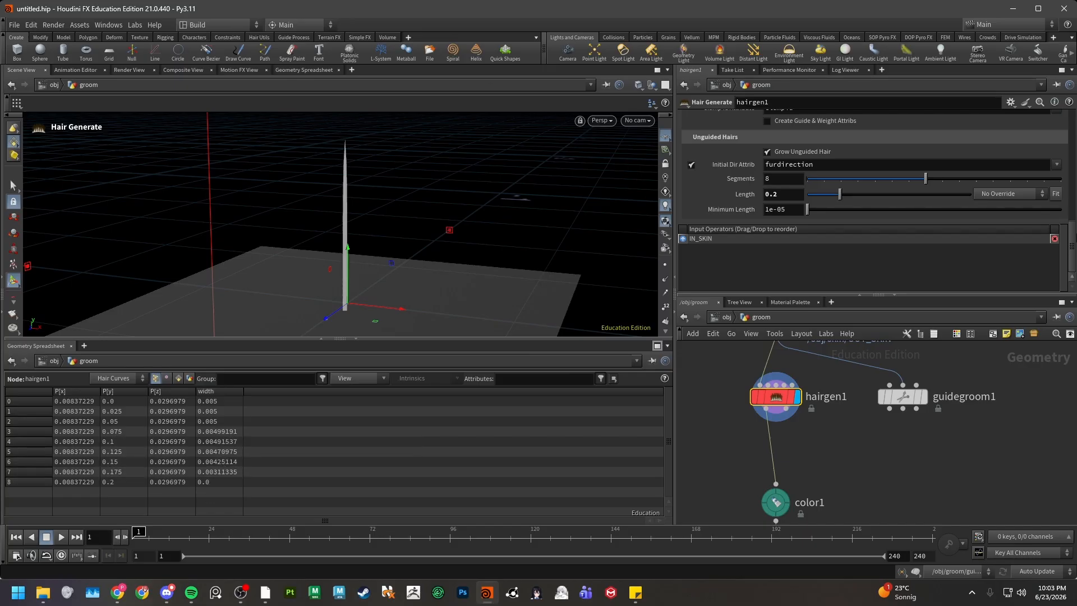
left_click_drag(1072, 236, 1072, 126)
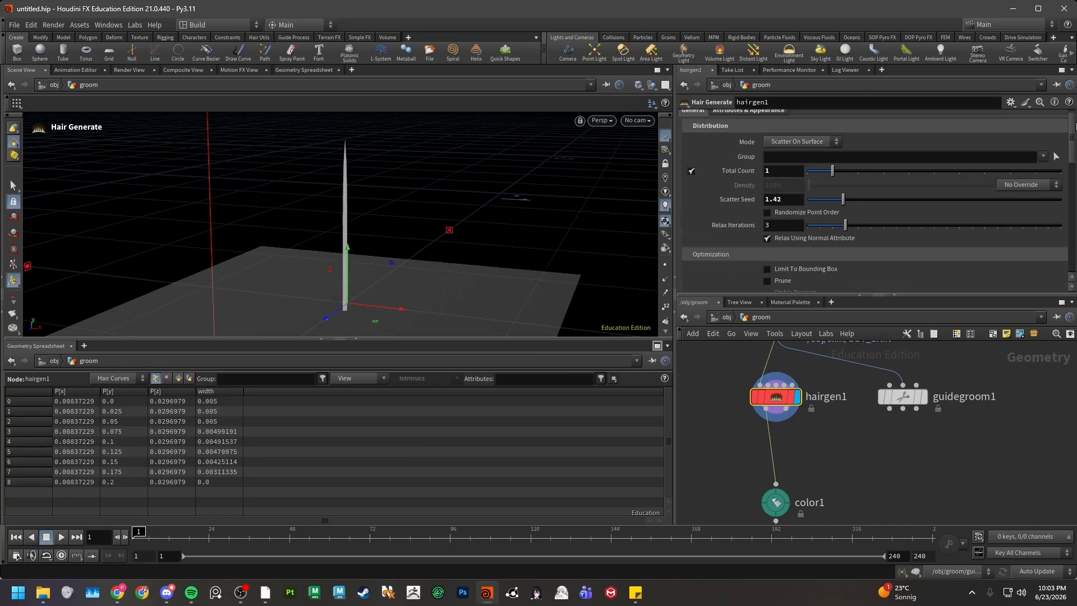
left_click(757, 122)
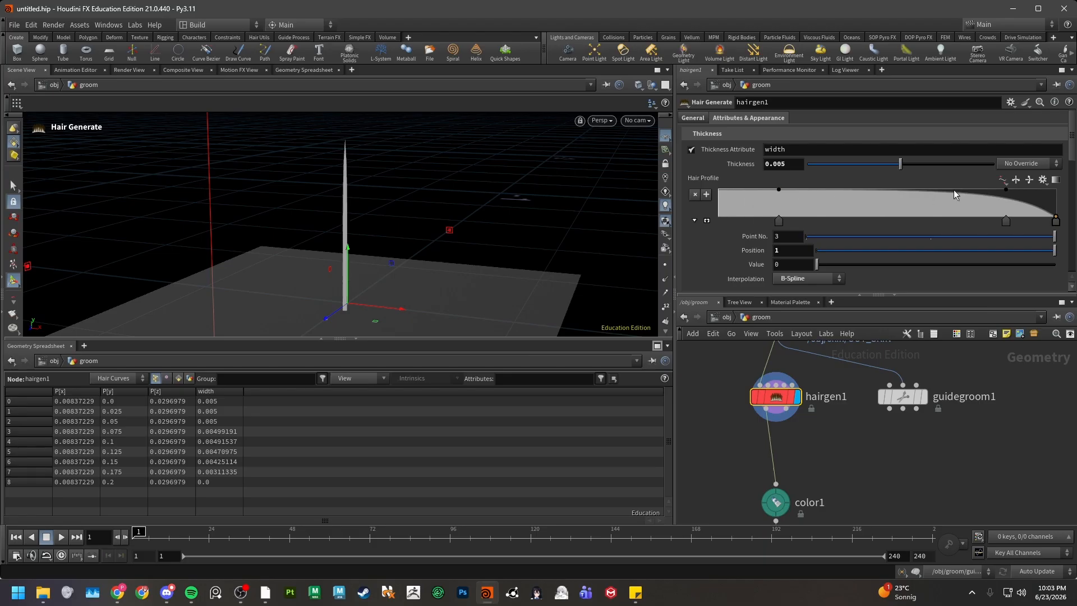
left_click_drag(1006, 190, 976, 221)
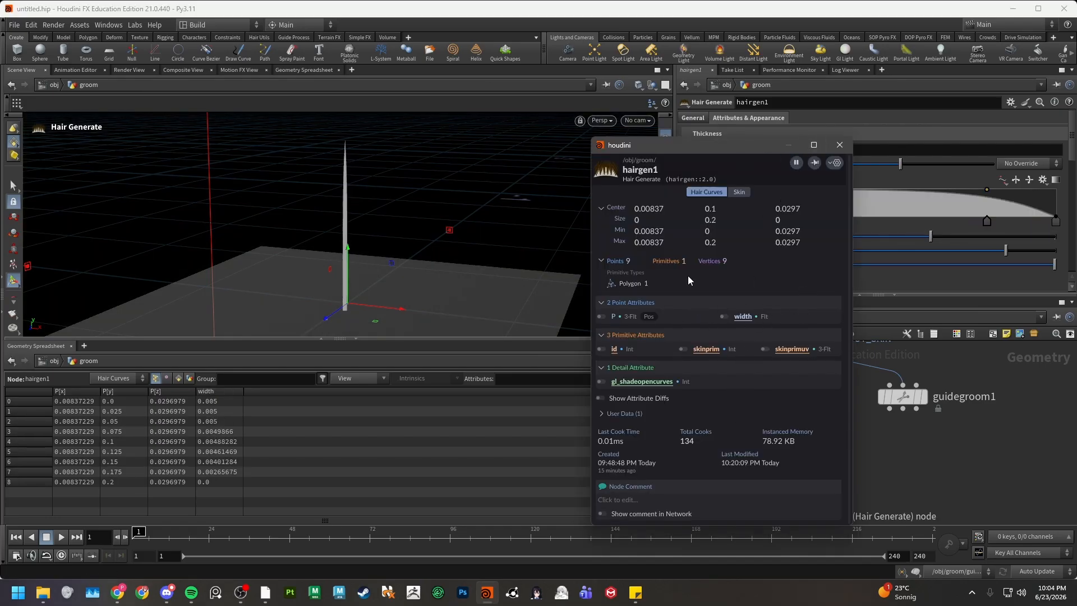
left_click(840, 145)
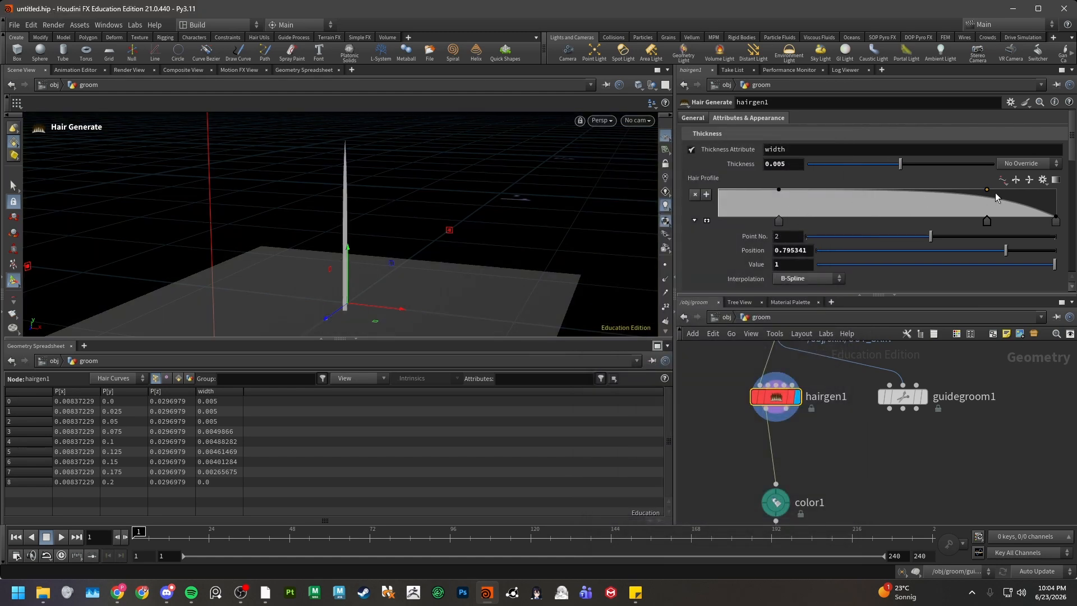
left_click_drag(988, 190, 975, 189)
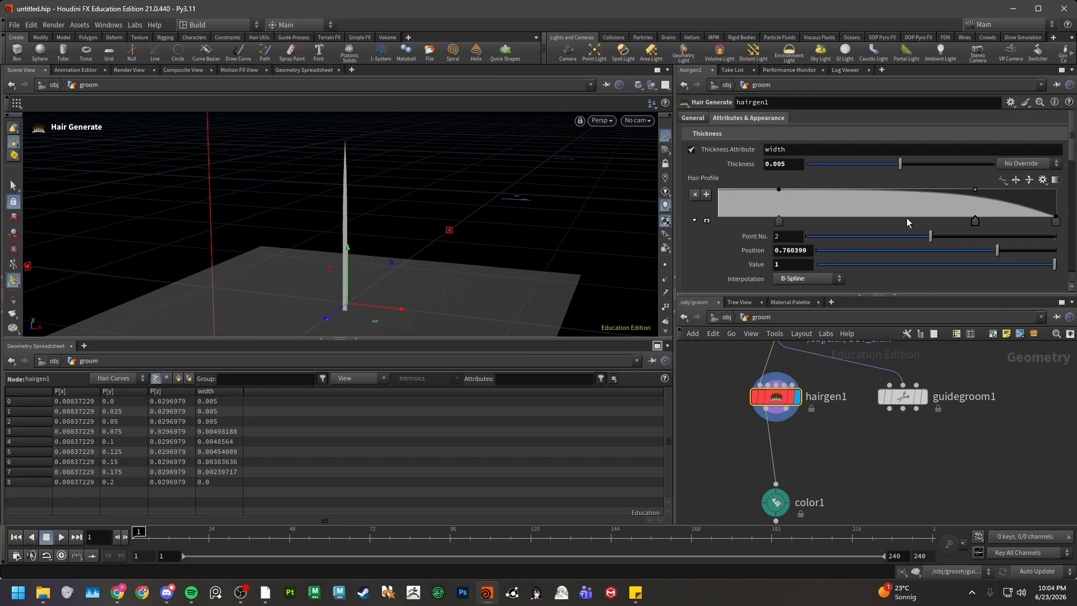
mouse_move(974, 190)
left_mouse_down()
mouse_move(968, 216)
mouse_move(963, 179)
left_mouse_up()
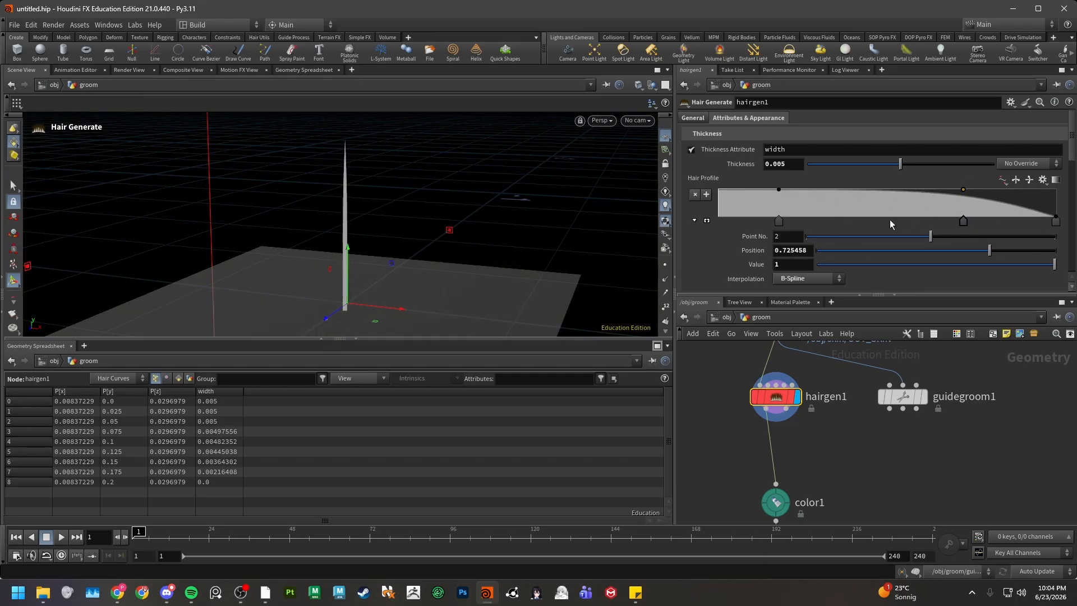
- Review the point, primitive and detail attributes of the generated hair in hairgen1's node info
middle_click(777, 396)
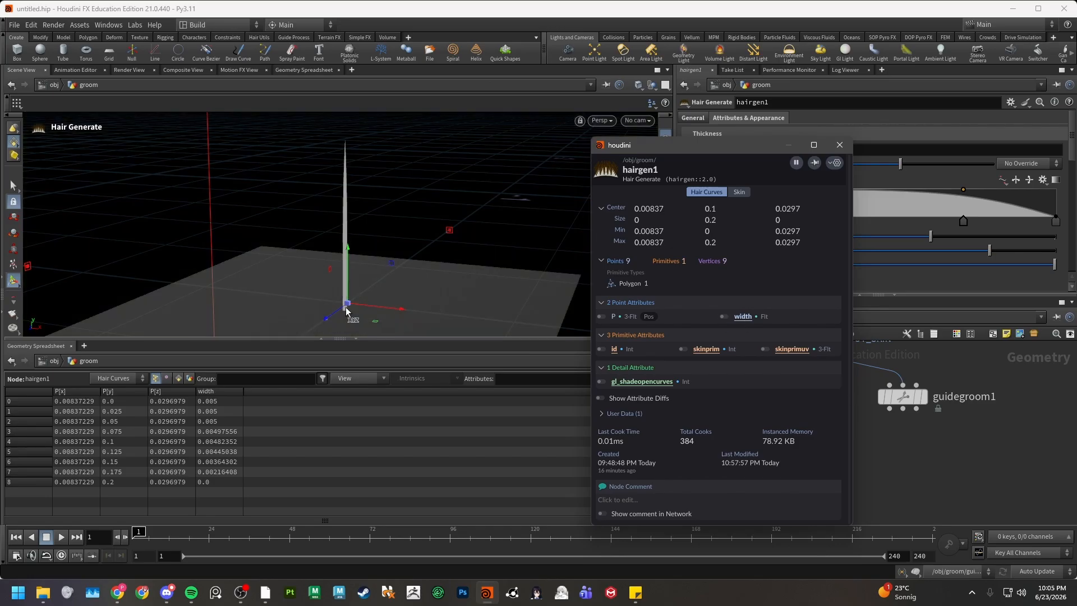
left_click_drag(697, 319, 746, 310)
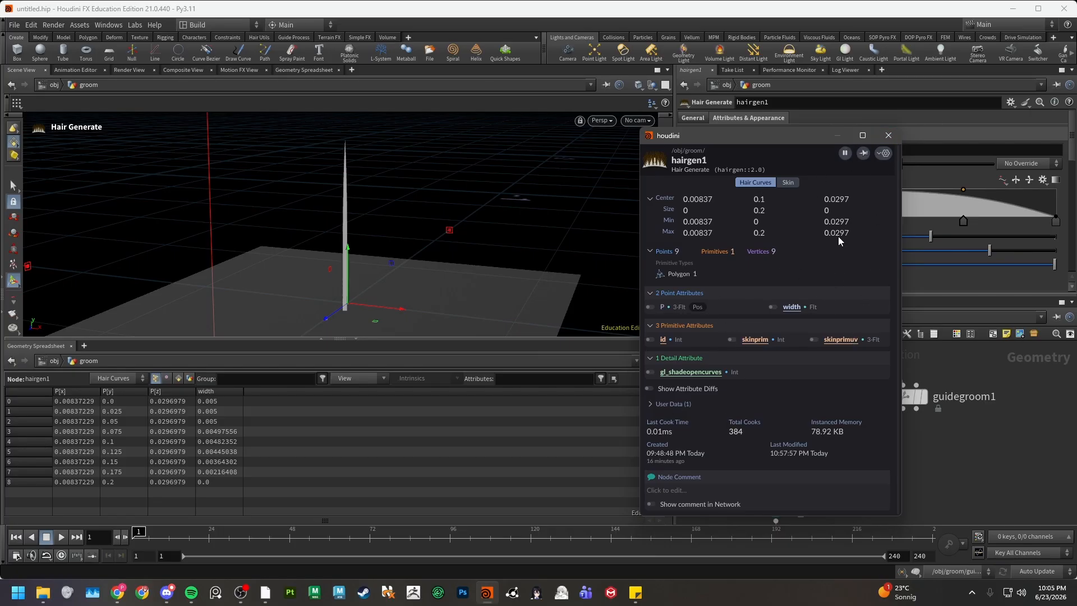
left_click(889, 139)
- Insert a Resample node between hairgen1 and color1, display it and show the hair's points in the viewport
middle_click_drag(868, 410, 907, 317)
scroll(882, 413, "down", 2)
left_click_drag(838, 409, 837, 446)
middle_click_drag(863, 395, 869, 448)
key("Tab")
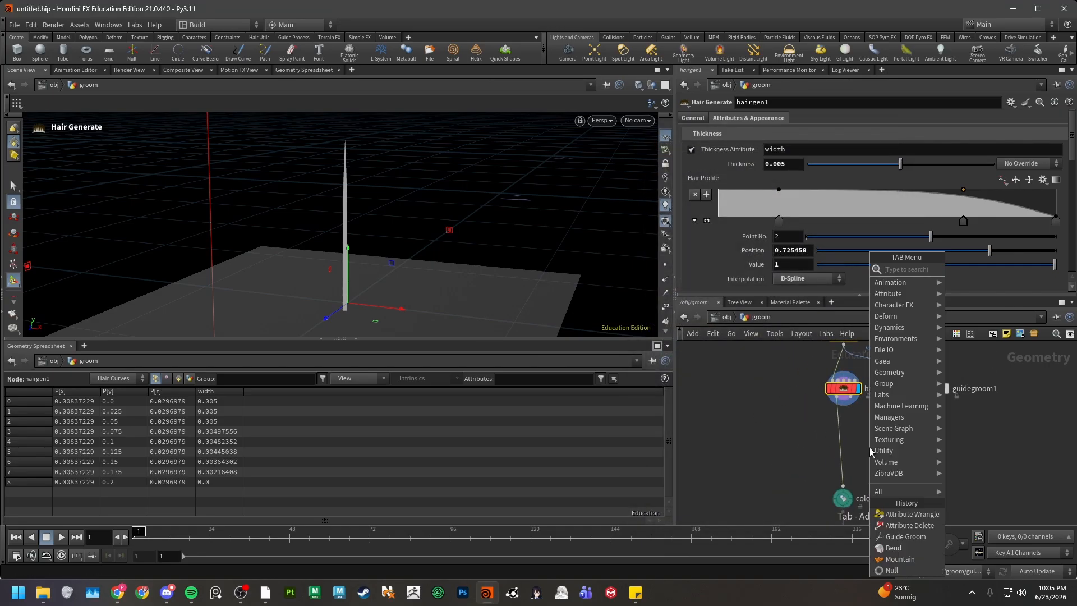
type("resa")
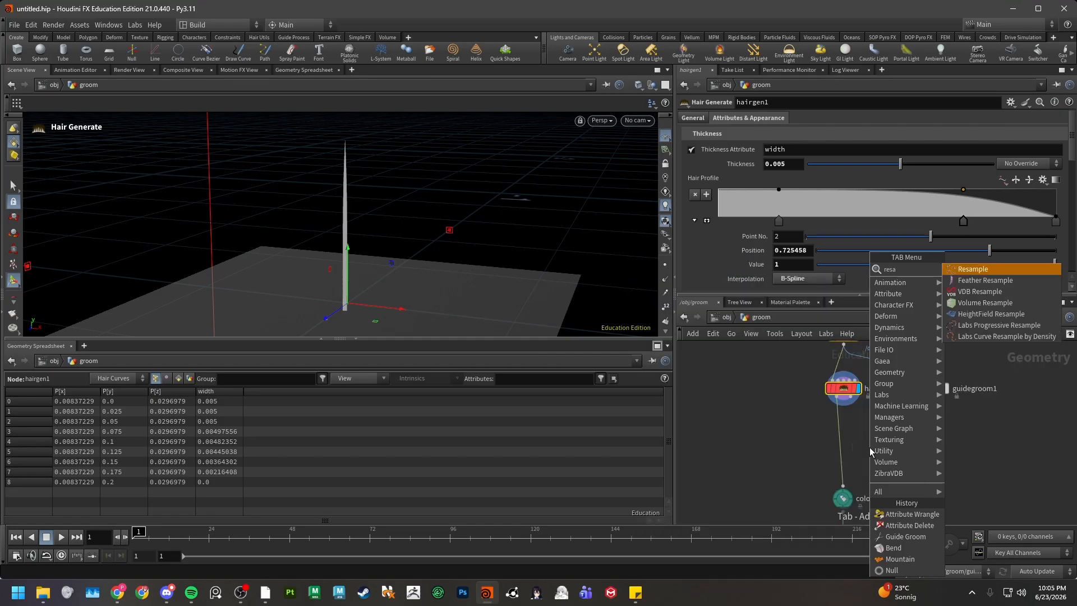
key("Return")
left_click(839, 429)
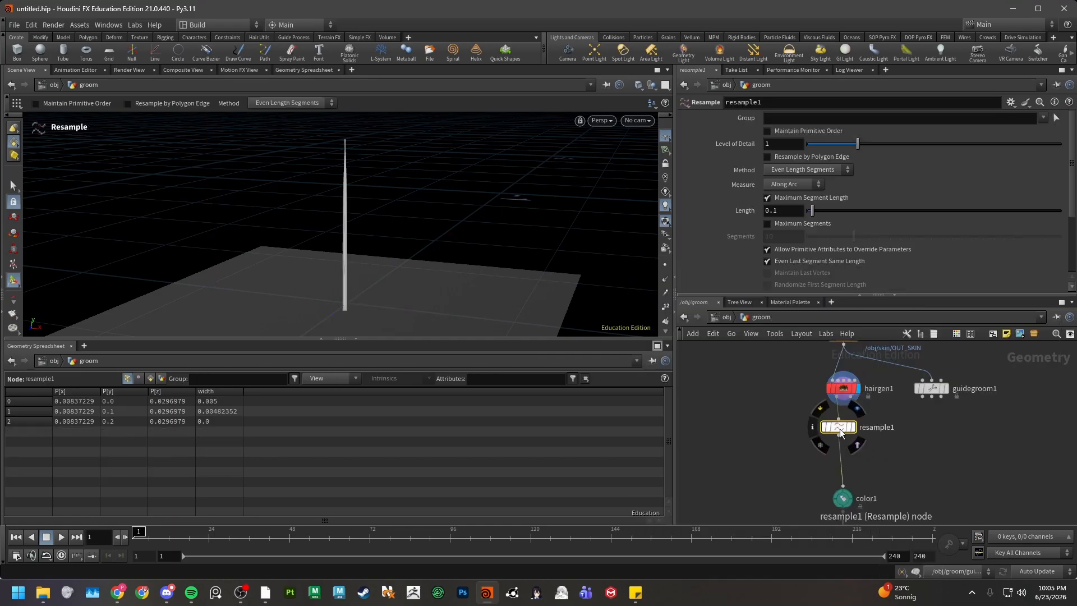
left_click(665, 263)
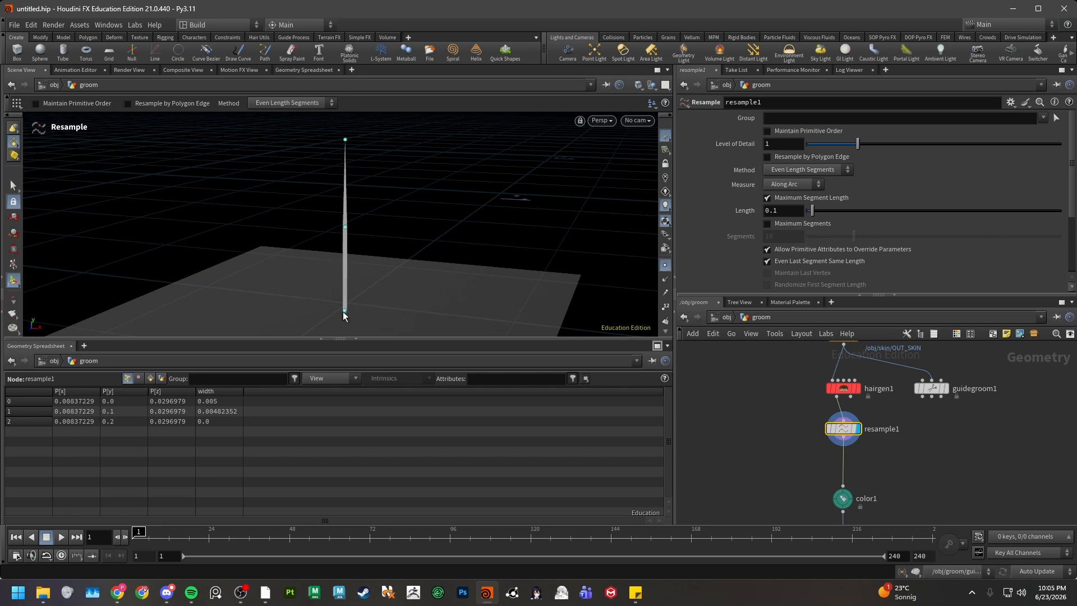
- Set the Resample node's maximum segment length to 0.01
left_click(793, 207)
key("BackSpace")
type("01")
key("Return")
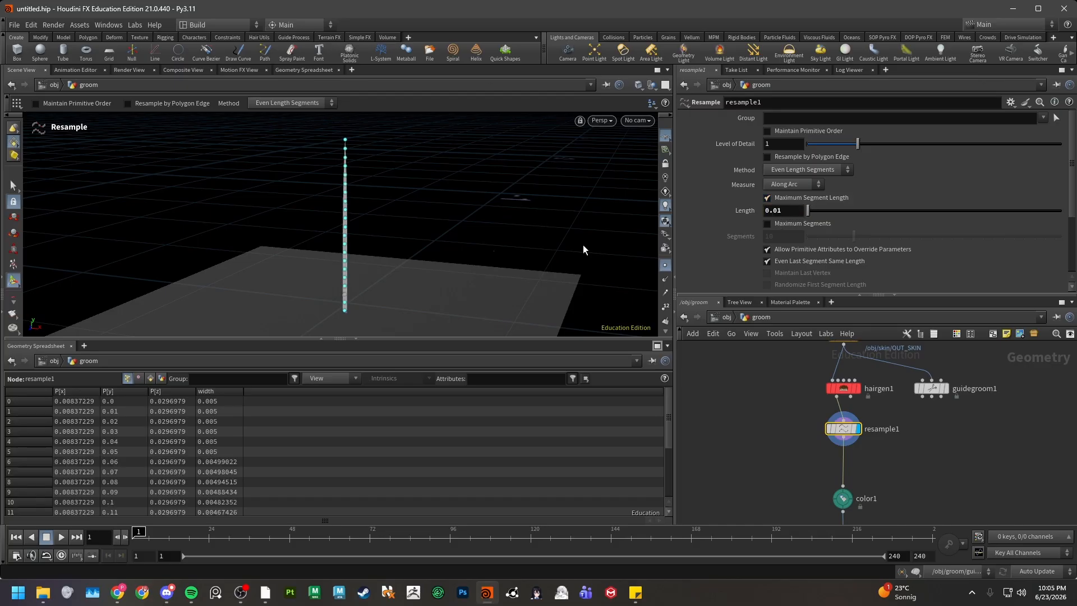
- Disable Maximum Segment Length on the Resample node and try Maximum Segments at 11, leaving both limits off
left_click(768, 198)
left_click(768, 224)
left_click_drag(839, 236, 860, 236)
left_click(783, 224)
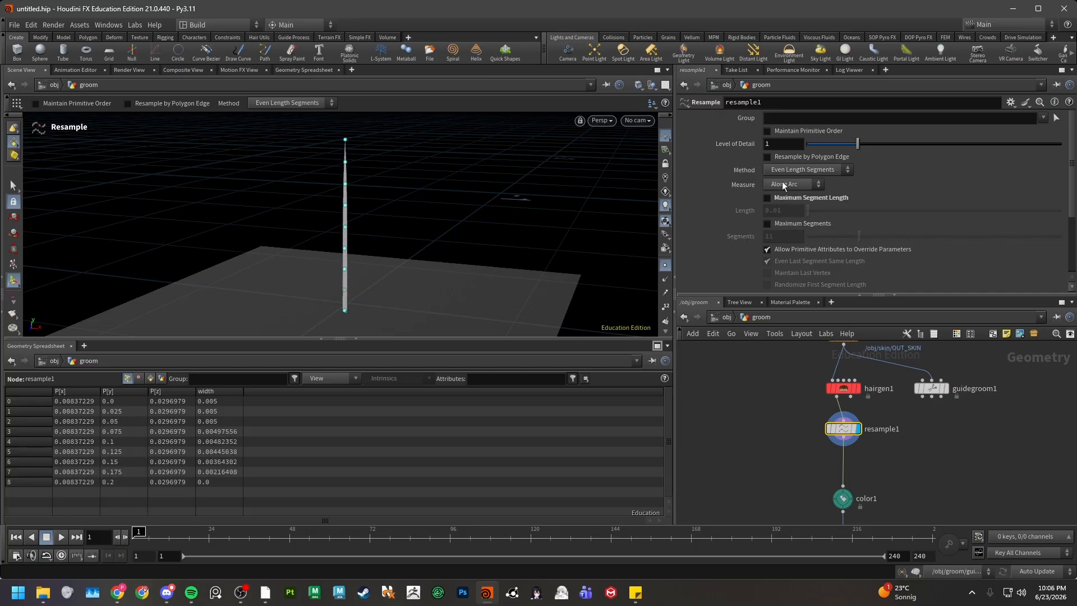
- Enable the Curve U Attribute output named curveu on the Resample node
scroll(776, 210, "down", 5)
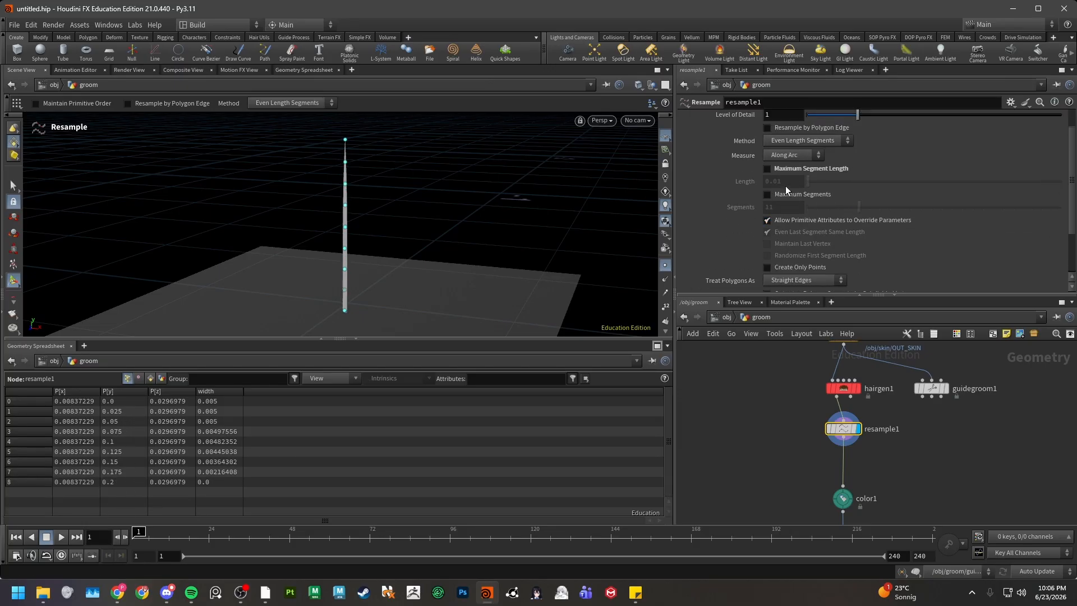
scroll(787, 187, "down", 1)
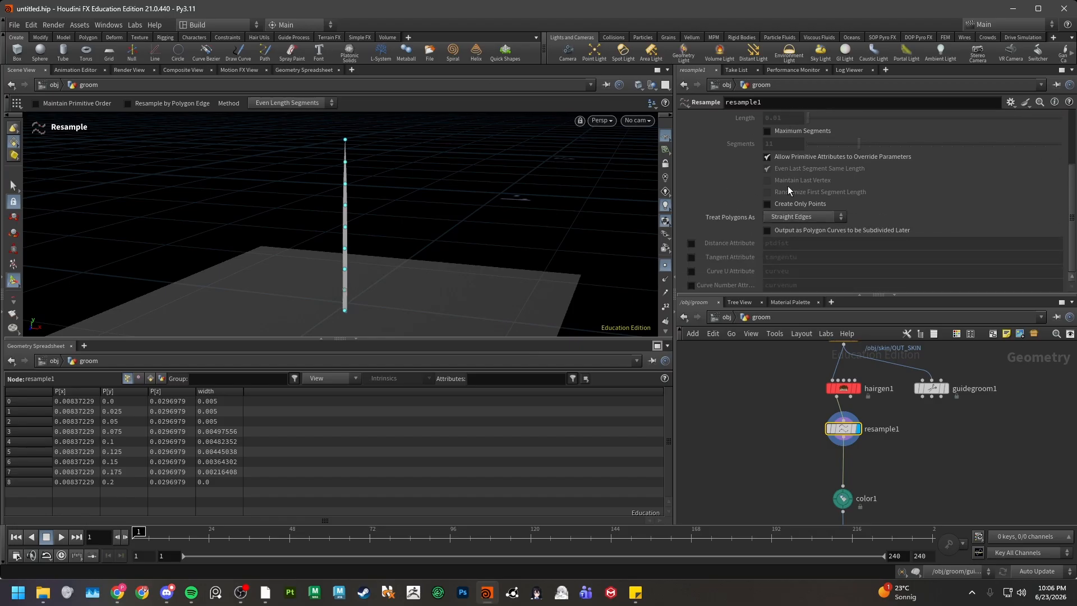
left_click(691, 271)
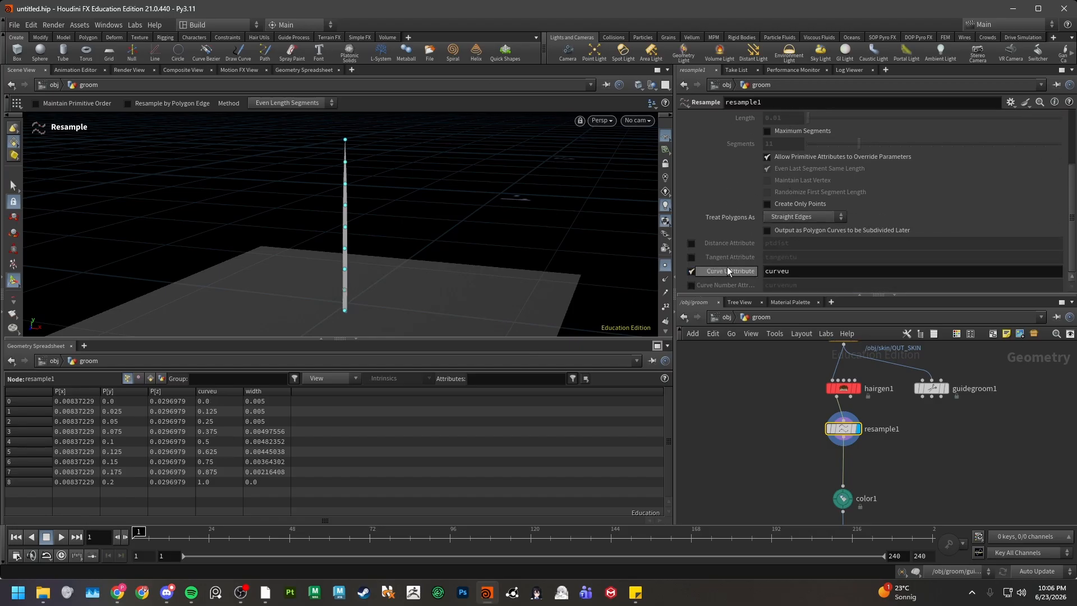
- Visualize the curveu attribute along the hair from resample1's node info, and switch the visualizer off again
middle_click(840, 429)
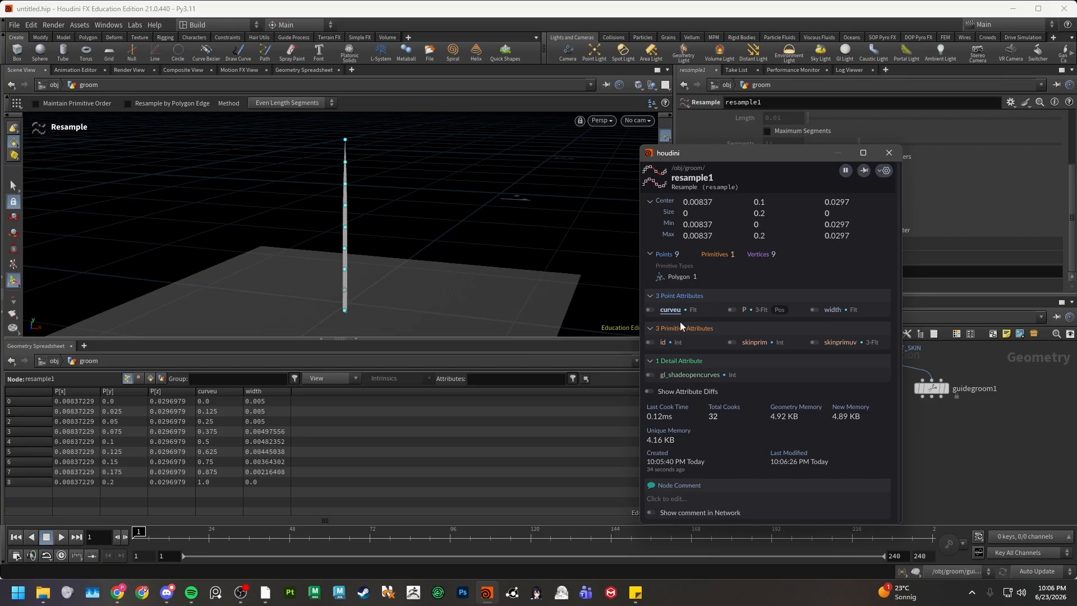
left_click(650, 310)
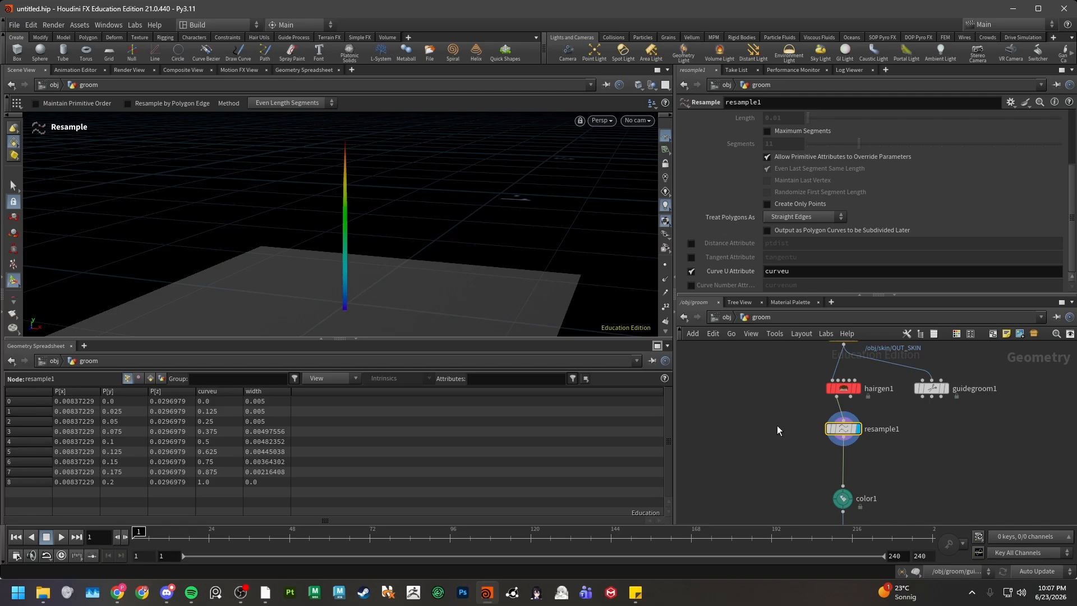
mouse_move(840, 430)
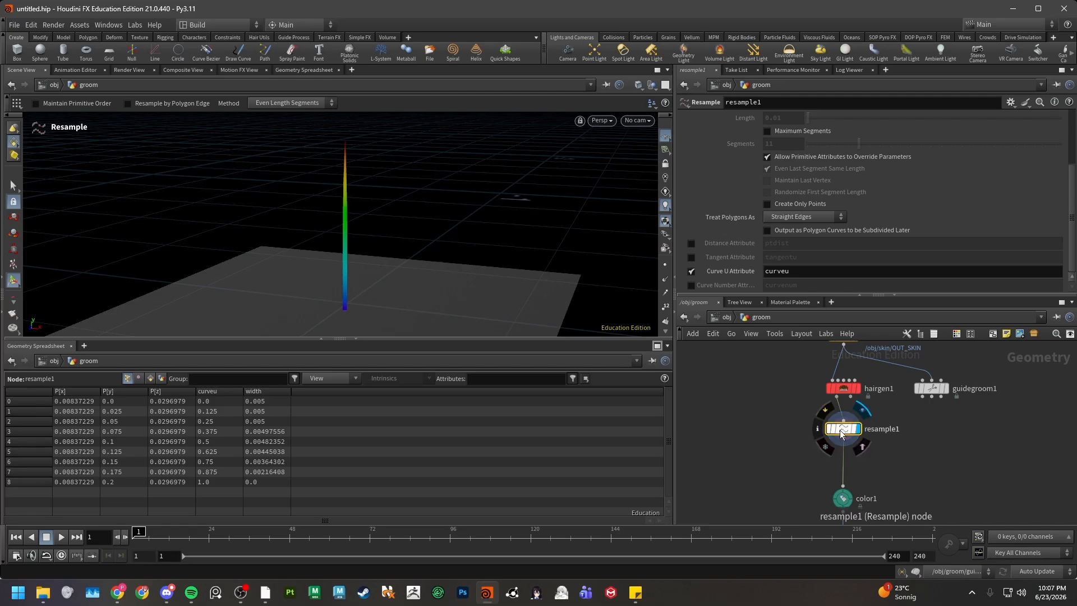
middle_click_drag(770, 441, 758, 413)
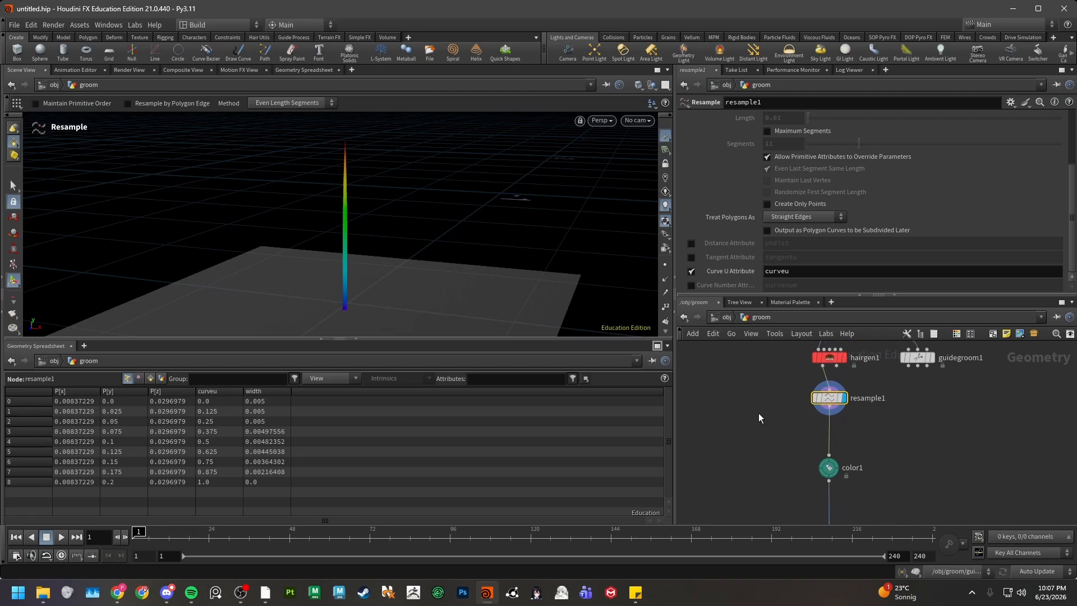
middle_click(816, 400)
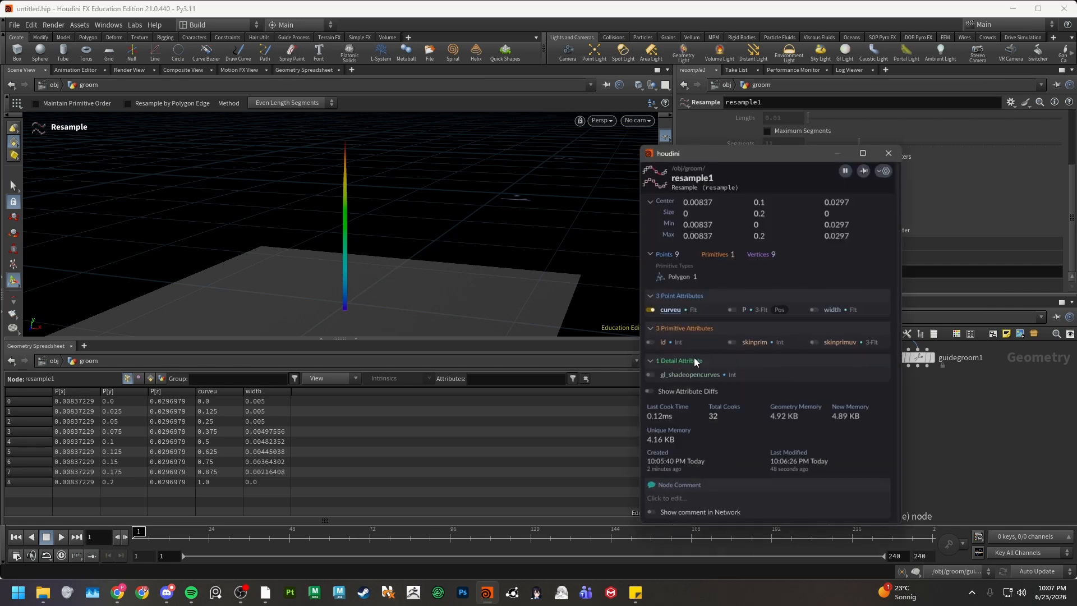
left_click(649, 310)
left_click(888, 153)
- Move color1 closer below resample1, display it and set its Color Type to Ramp from Attribute using curveu
left_click_drag(832, 469, 833, 444)
left_click_drag(901, 419, 806, 463)
key("r")
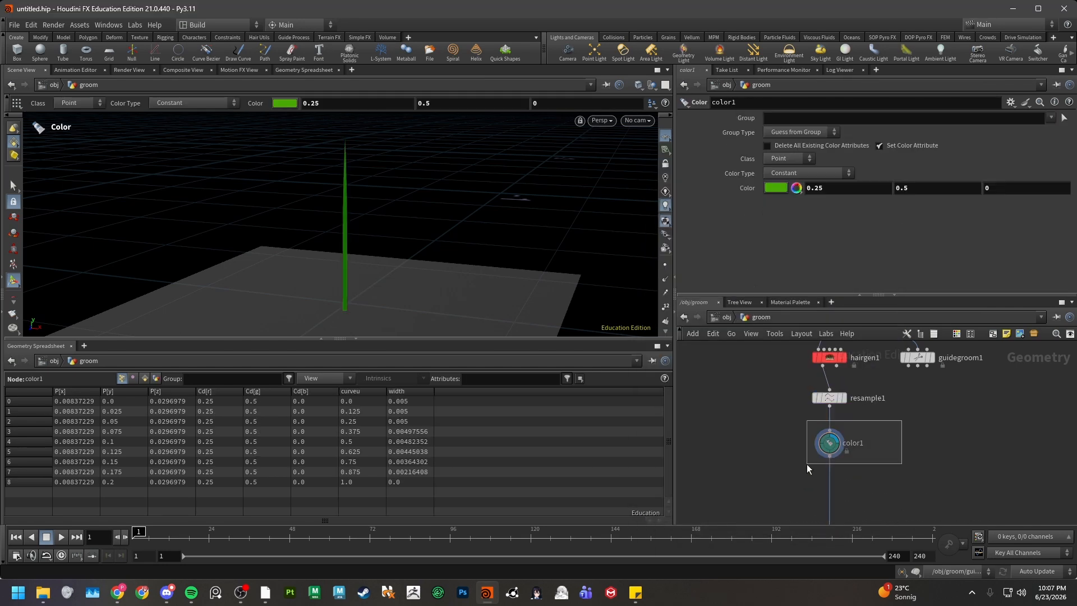
left_click(779, 174)
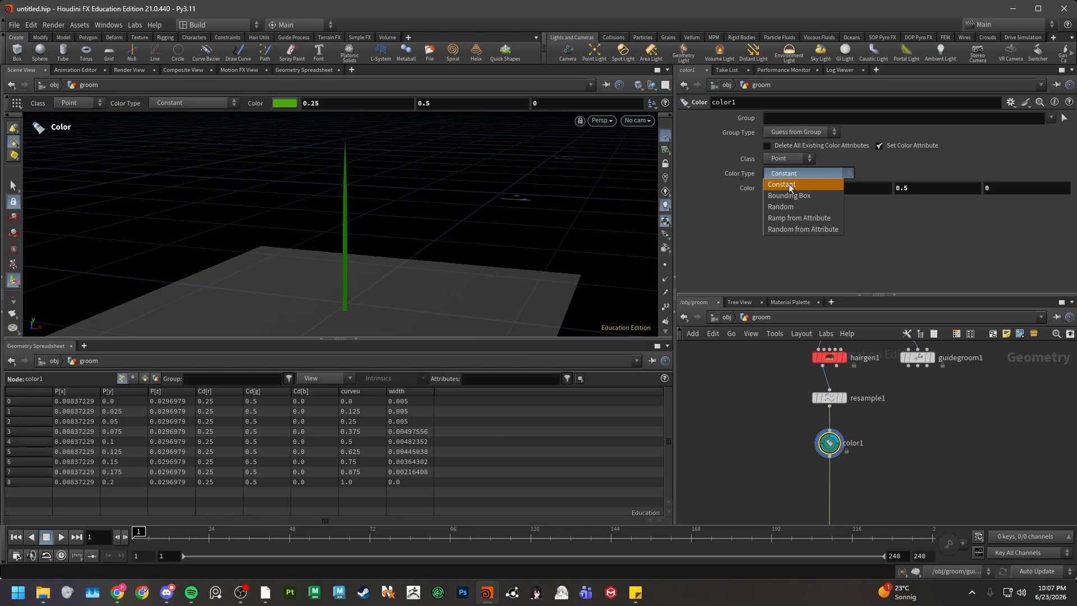
left_click(808, 221)
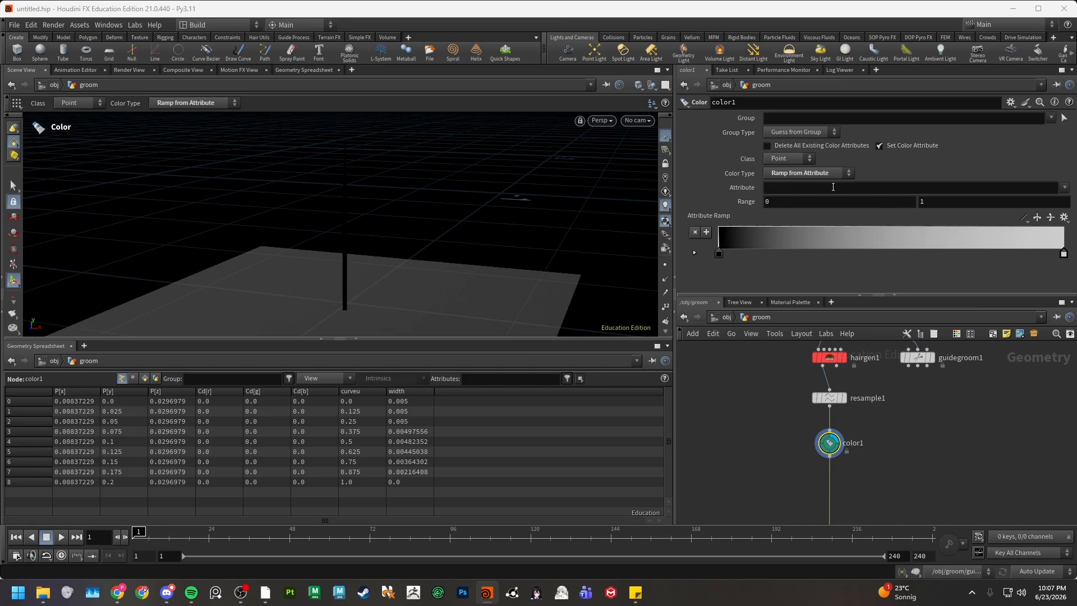
left_click(1064, 187)
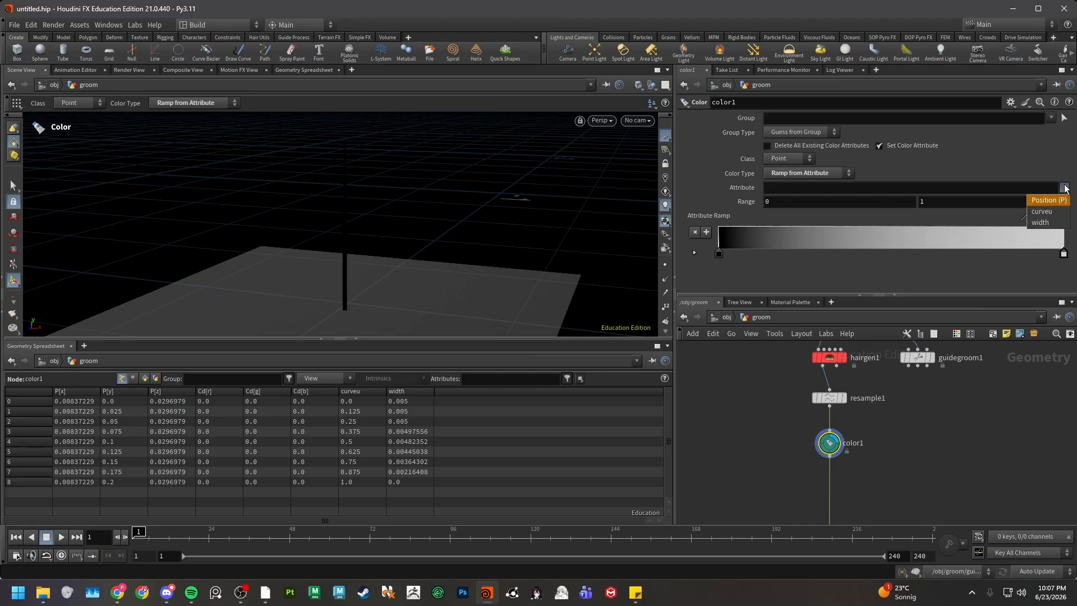
left_click(1054, 216)
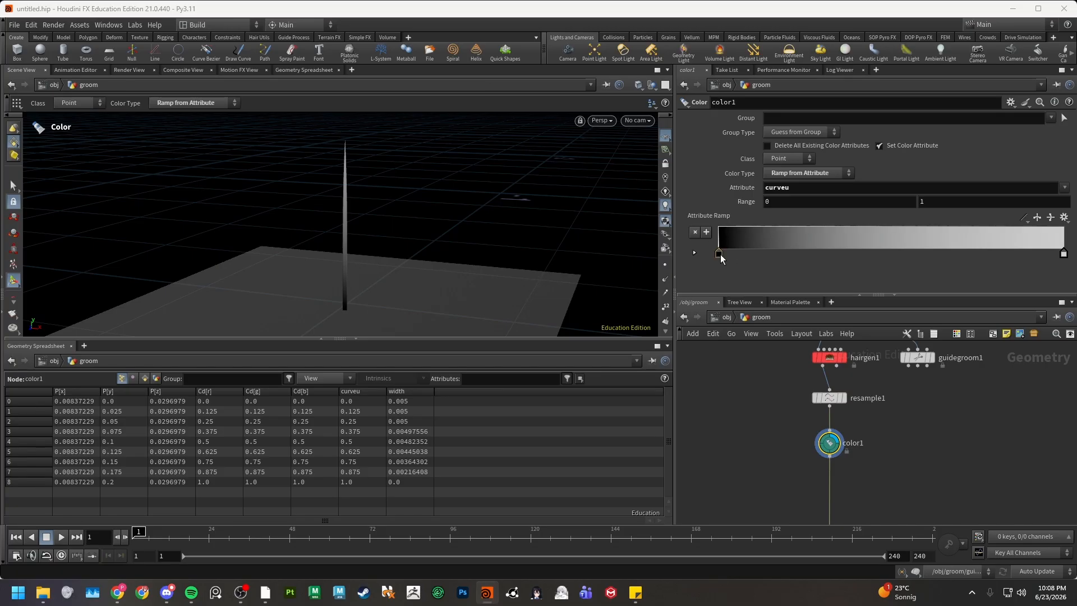
left_click_drag(721, 254, 694, 268)
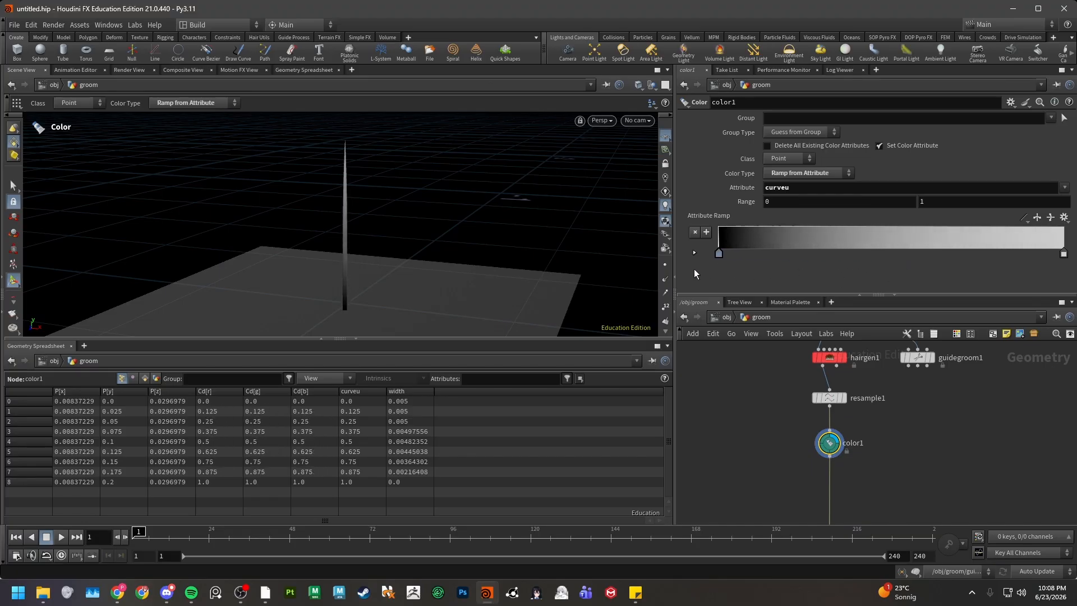
mouse_move(1063, 254)
left_mouse_down()
mouse_move(828, 245)
mouse_move(1064, 255)
left_mouse_up()
double_click(1064, 254)
left_click(876, 109)
key("ctrl+z")
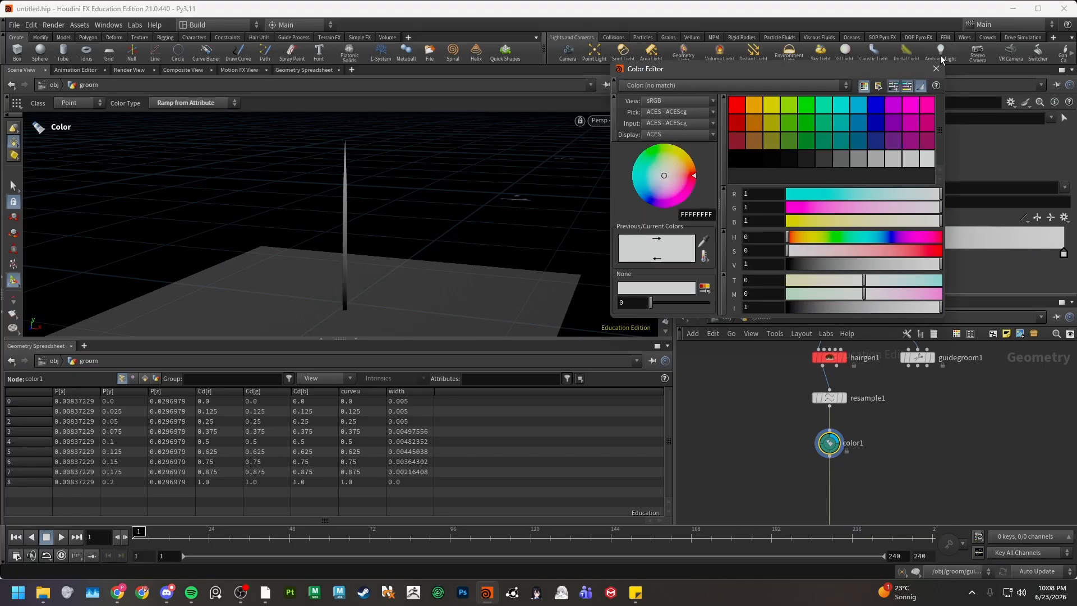
left_click(935, 68)
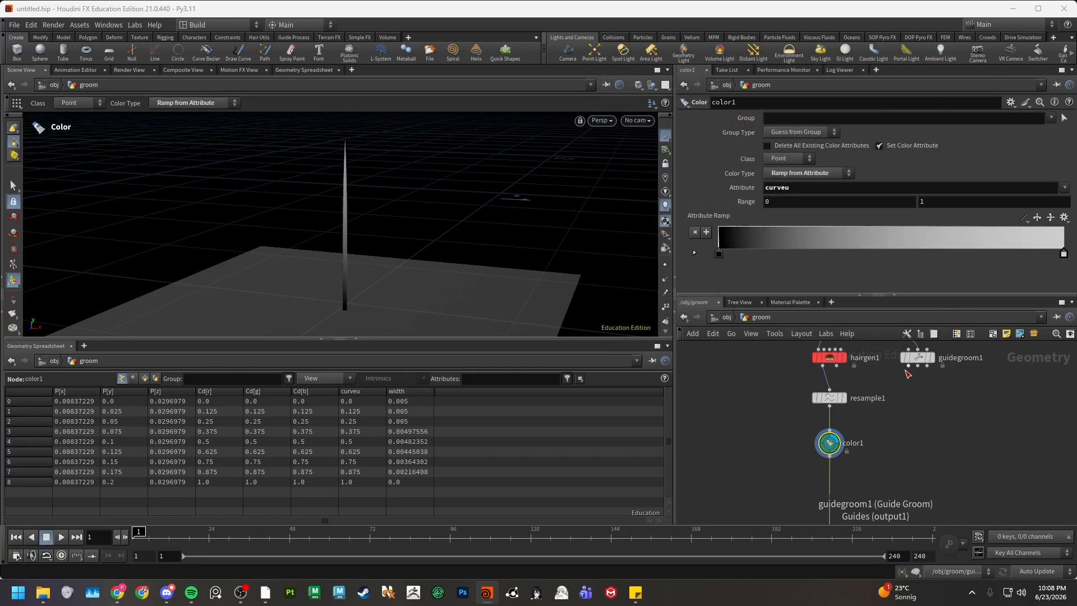
mouse_move(834, 443)
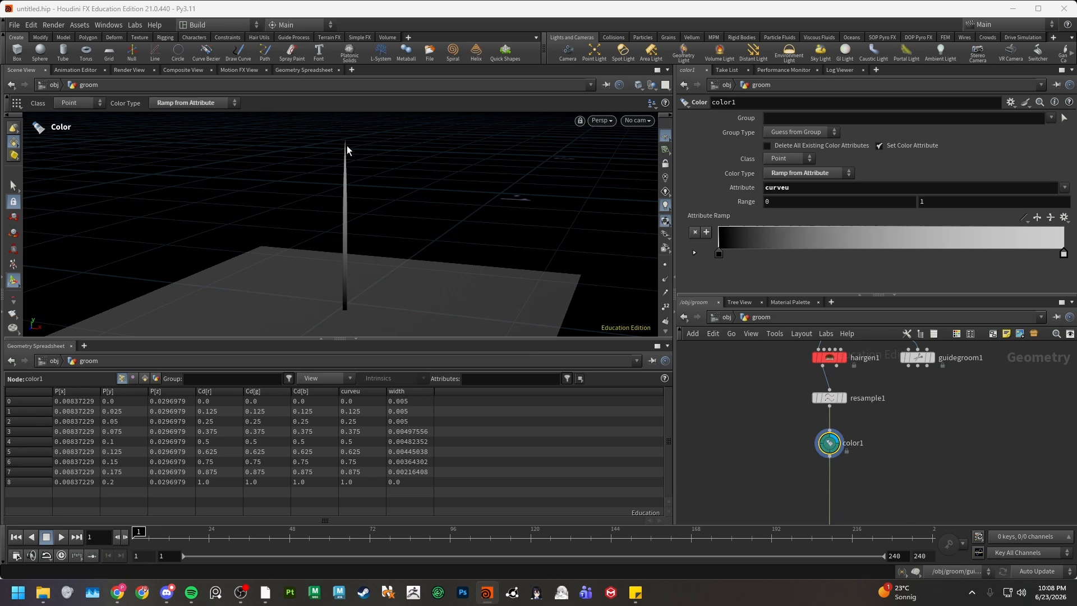
left_click_drag(790, 430, 857, 470)
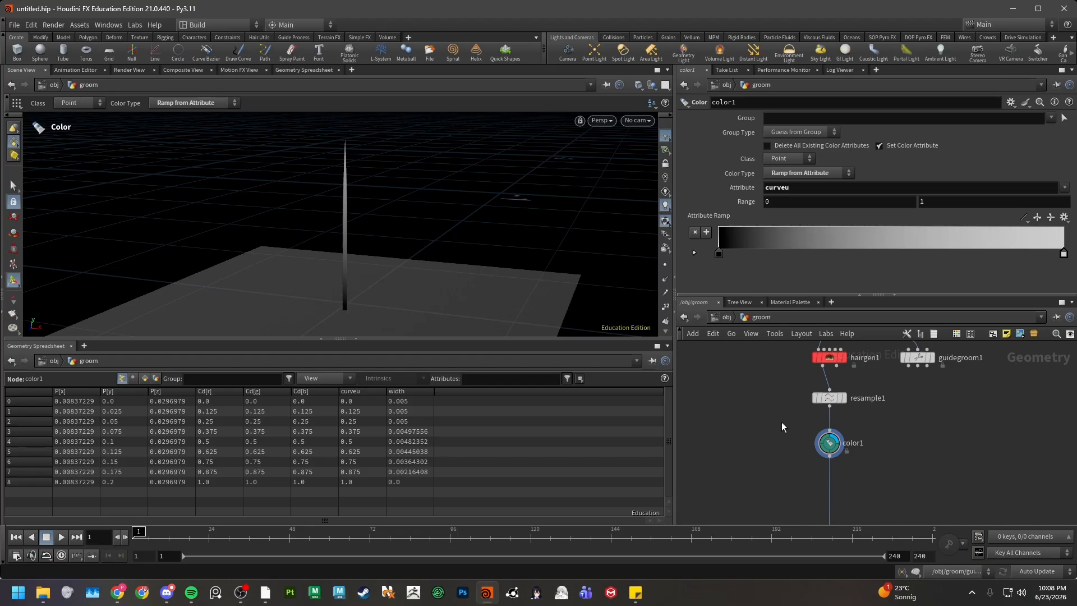
left_click_drag(843, 454, 842, 458)
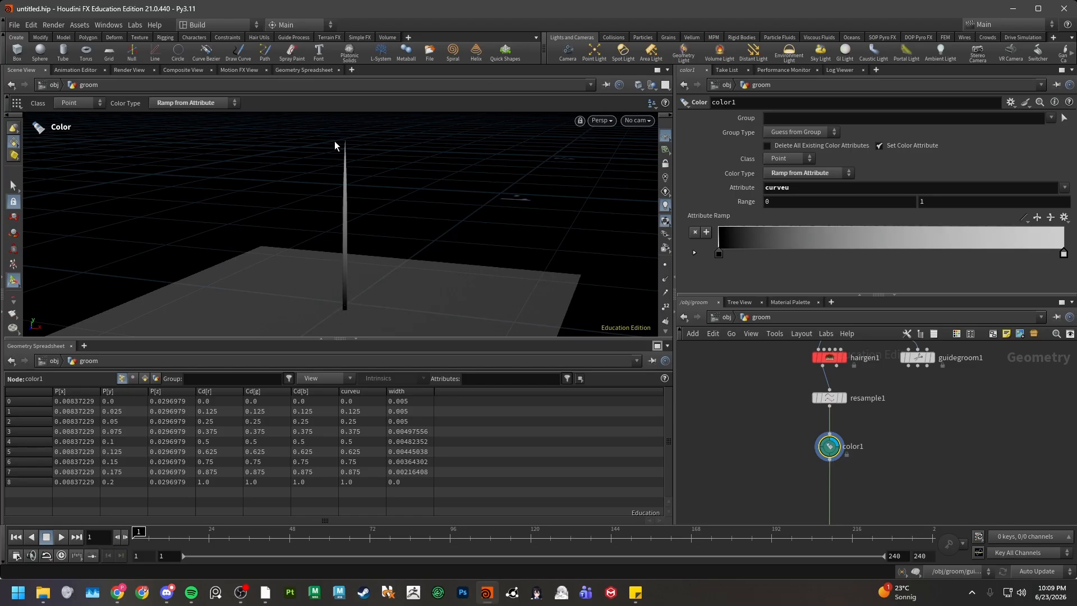
- Compare hairgen1's Hair Profile ramp with color1's Attribute Ramp, and show the hair's points in the viewport
left_click(829, 359)
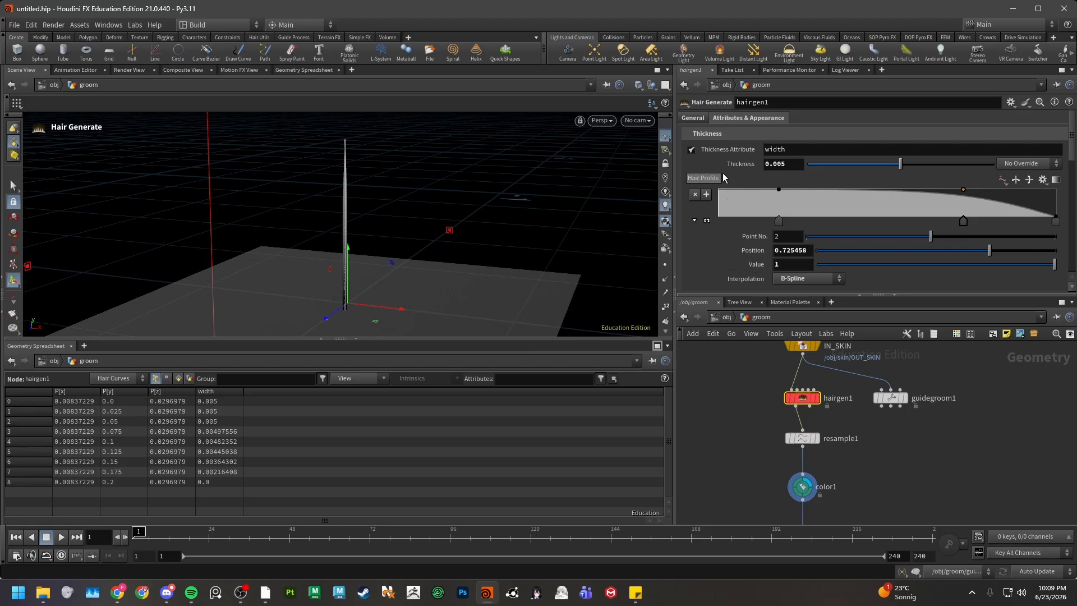
left_click(803, 486)
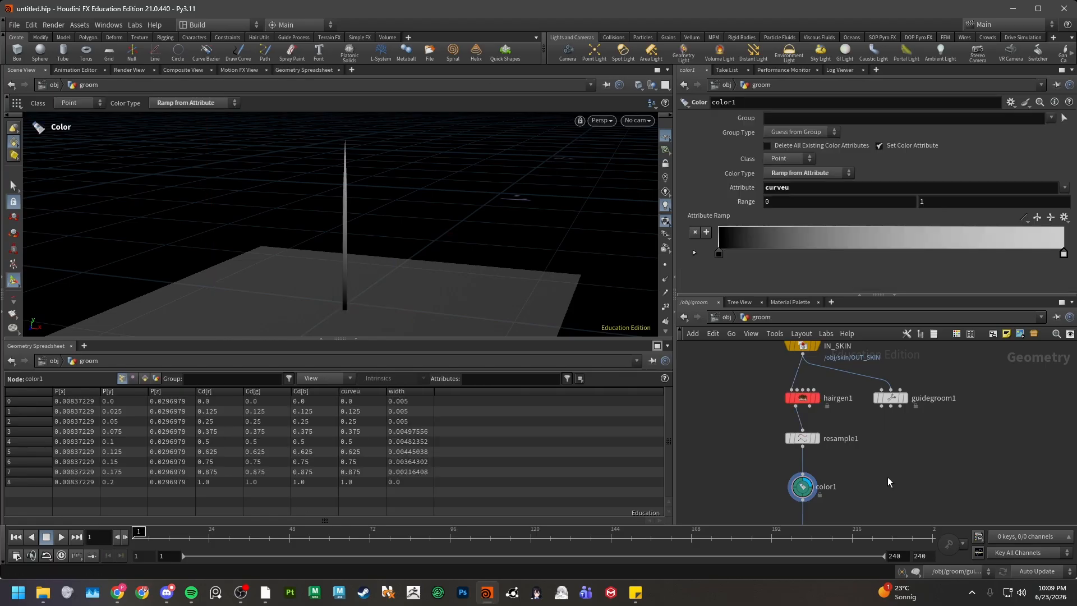
left_click(802, 398)
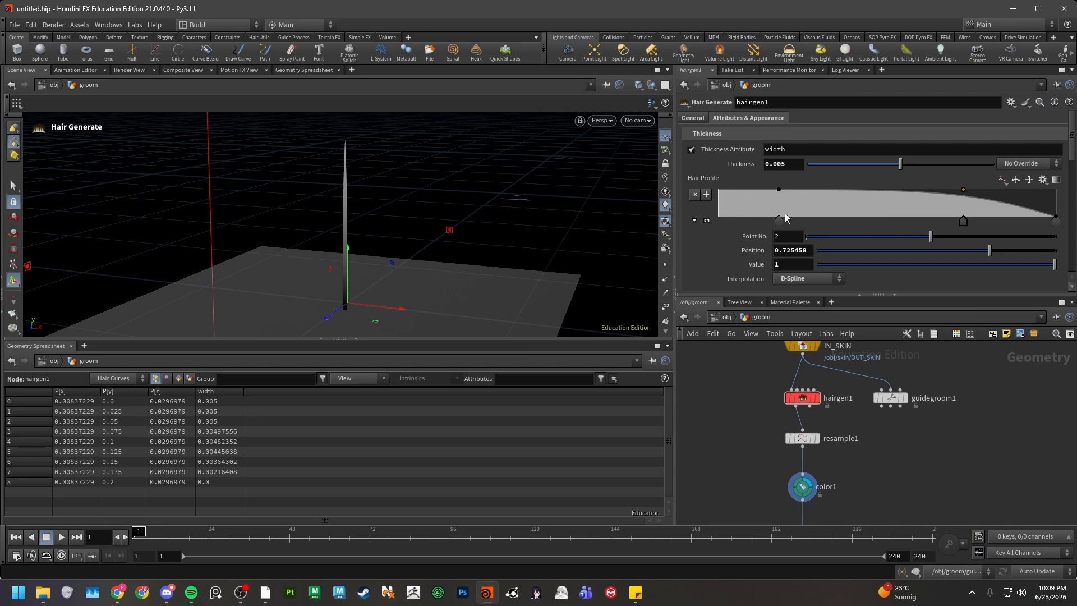
left_click(665, 265)
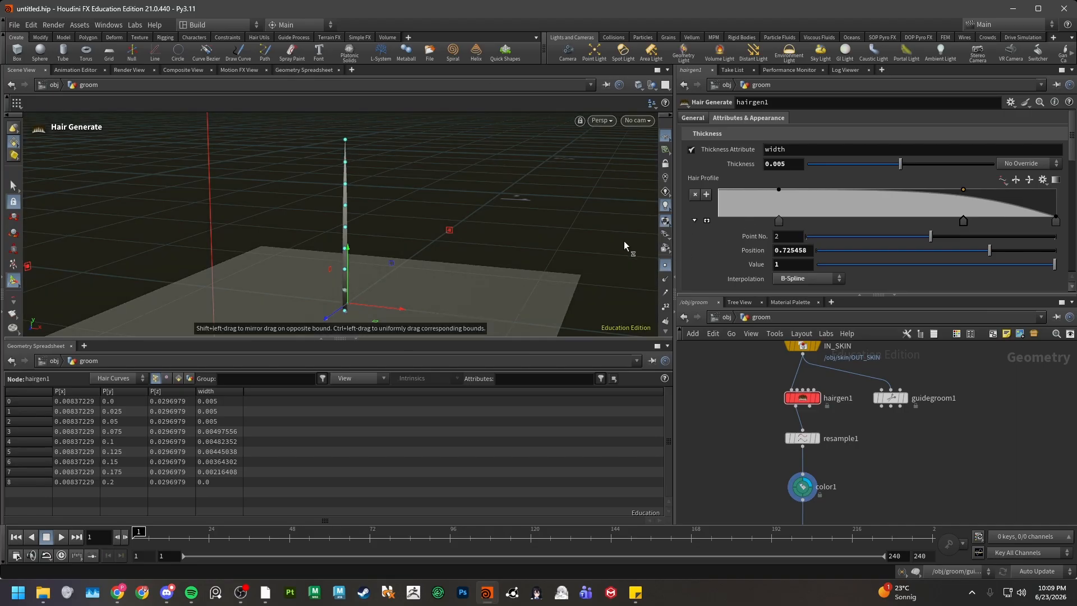
- Display resample1 to inspect its curveu point values, and return the display and selection to color1
left_click(815, 445)
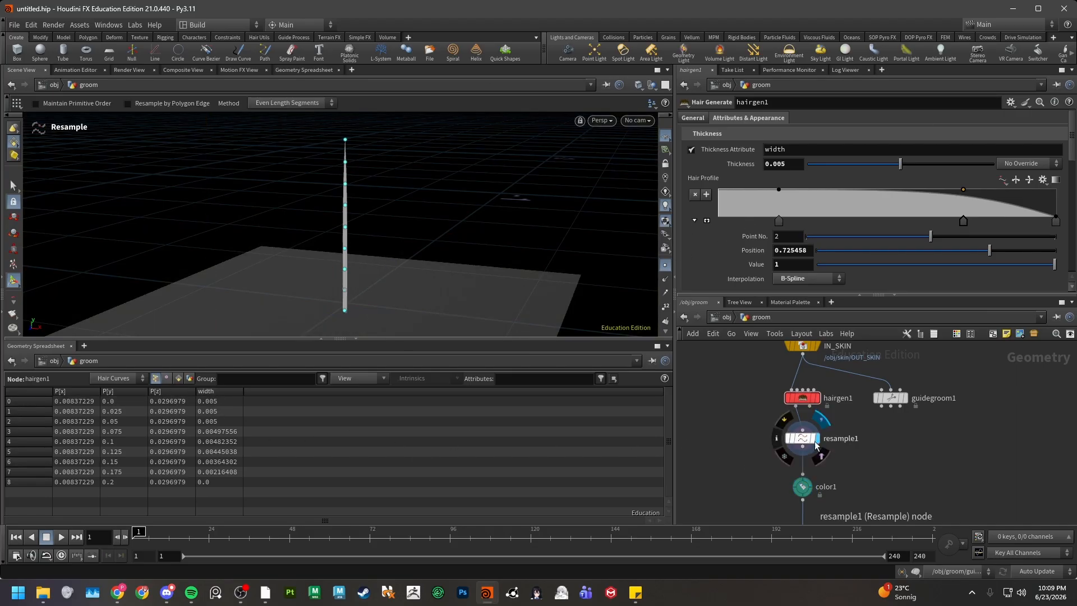
left_click(811, 442)
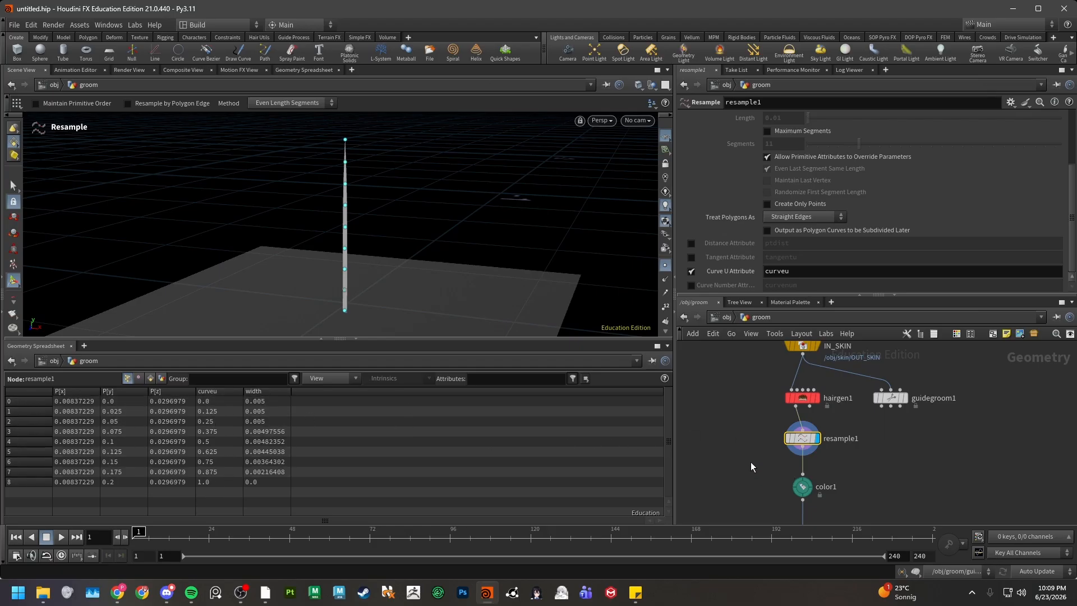
mouse_move(809, 487)
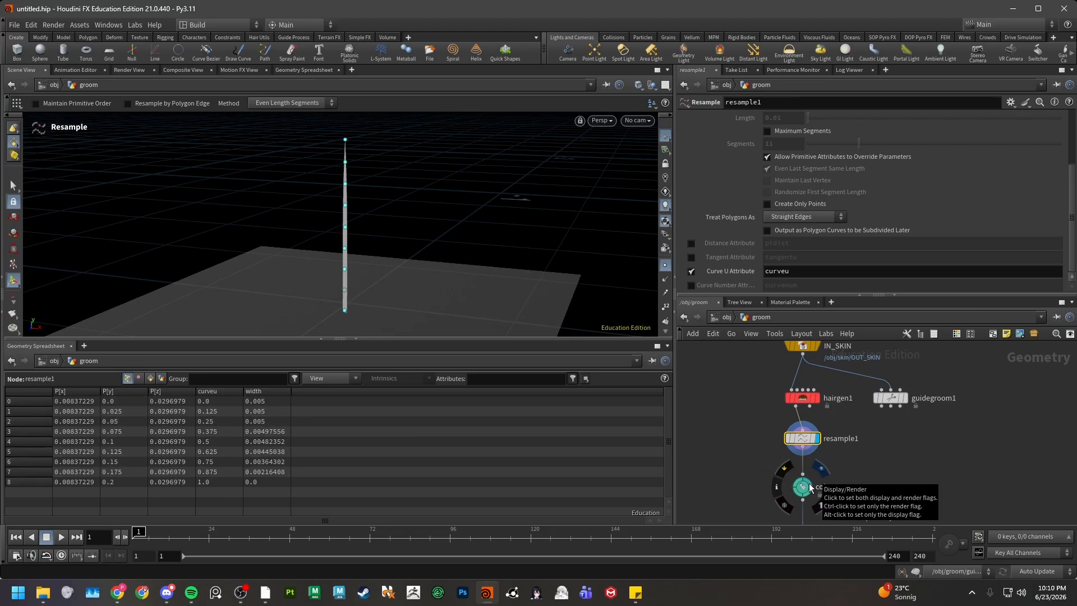
left_click(810, 487)
left_click(802, 487)
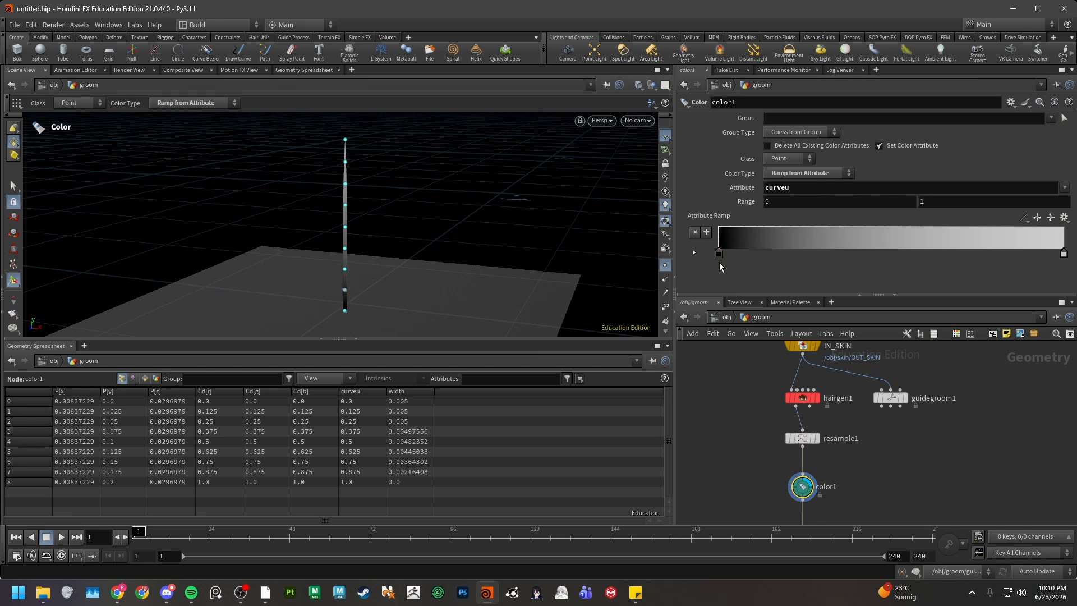
- Expand color1's Attribute Ramp controls and try positions 0.125 and 0.25 for the first ramp point
left_click(693, 252)
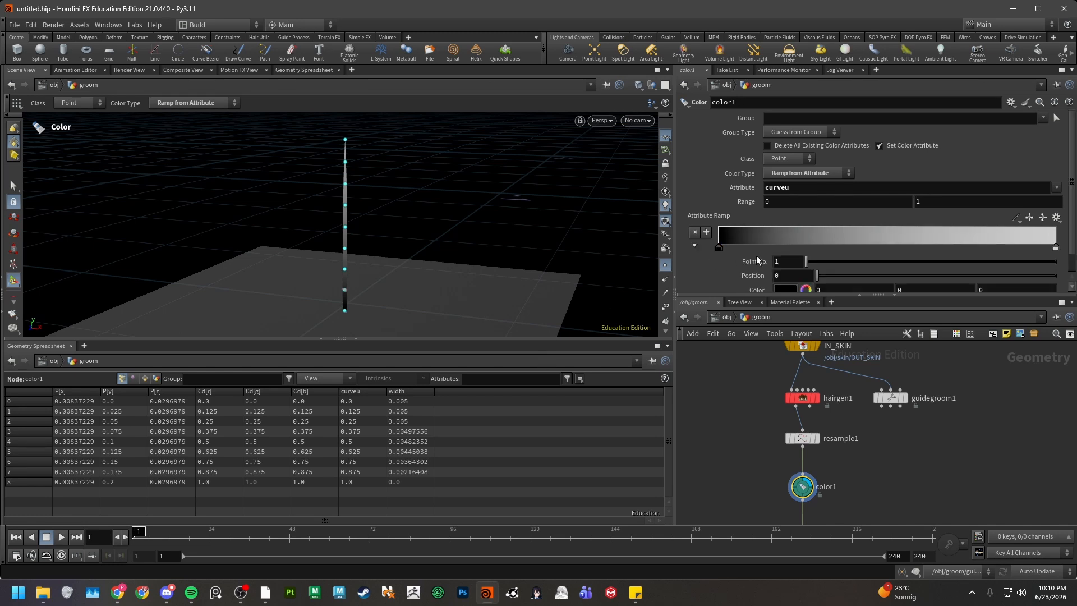
scroll(756, 255, "down", 1)
left_click(789, 263)
type(".125")
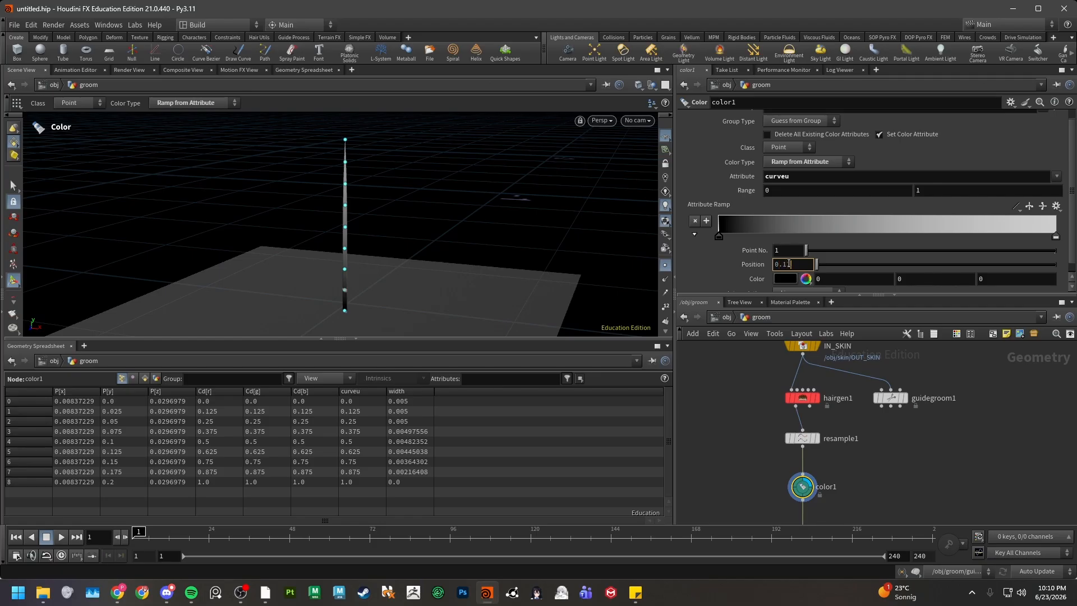
key("Return")
left_click(803, 263)
key("BackSpace")
key("BackSpace")
key("BackSpace")
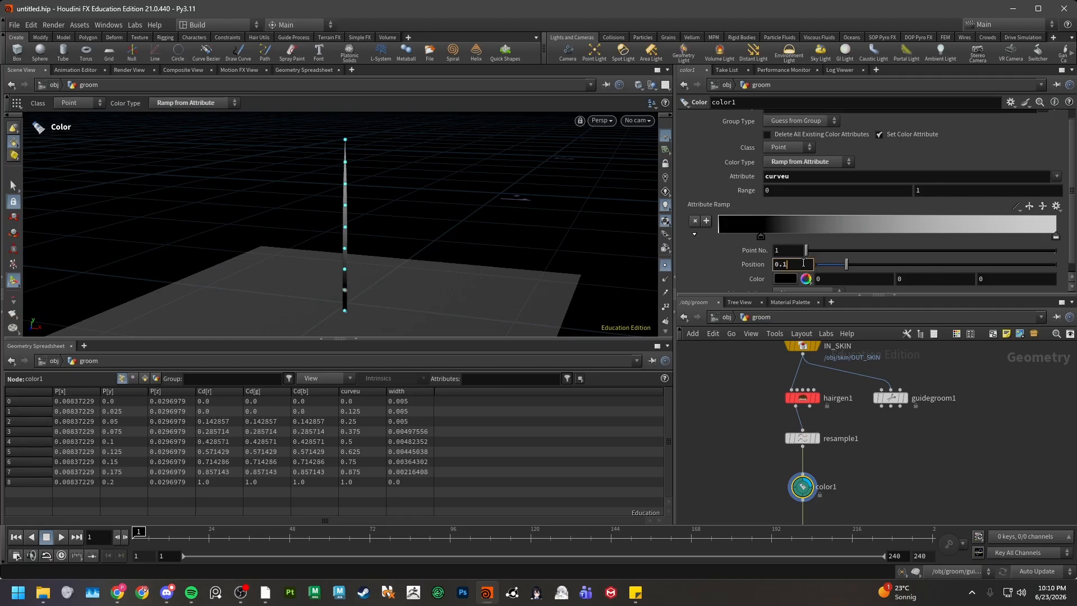
type("25")
key("Return")
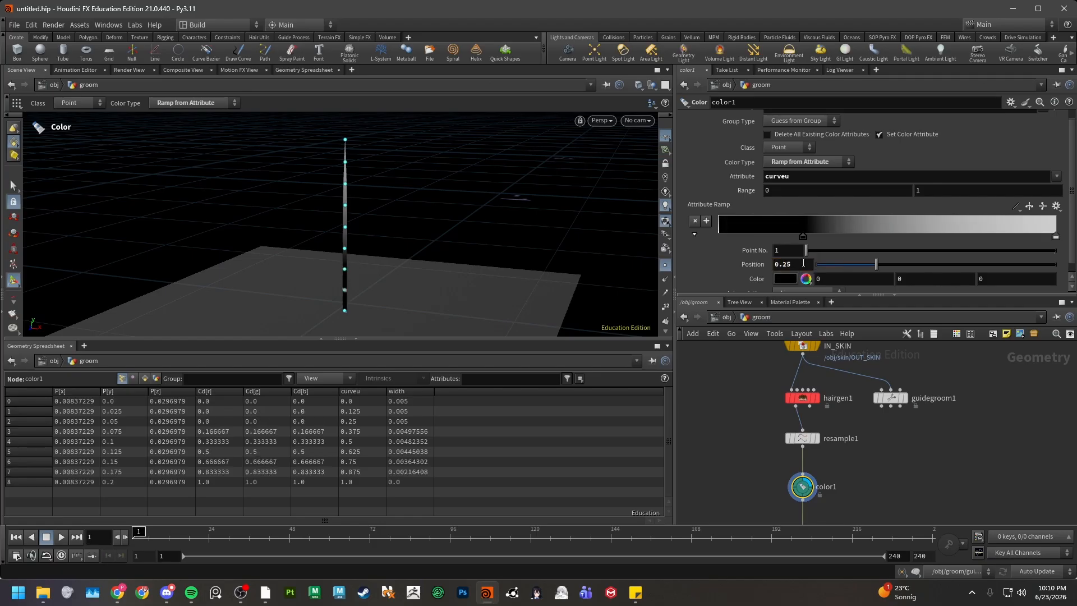
- Restore the first ramp point to the start and add Attribute Ramp points at positions 0.125, 0.25 and 0.375
left_click(755, 223)
left_click(694, 255)
left_click(757, 239)
left_click(812, 262)
key("BackSpace")
key("BackSpace")
key("BackSpace")
key("BackSpace")
key("BackSpace")
type("25")
key("Return")
left_click(804, 236)
key("Delete")
left_click(764, 235)
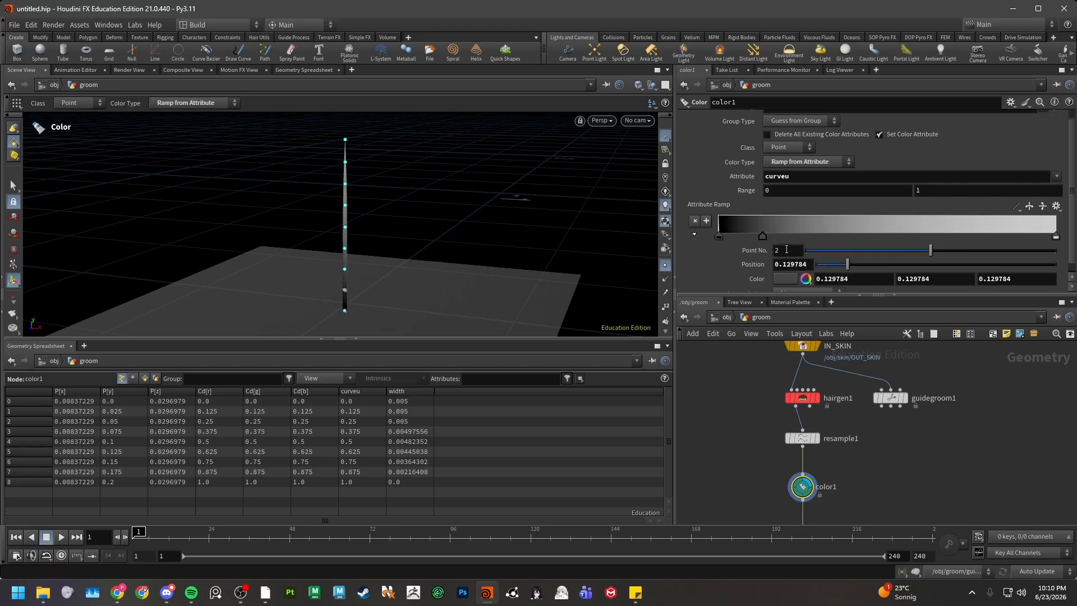
left_click(801, 231)
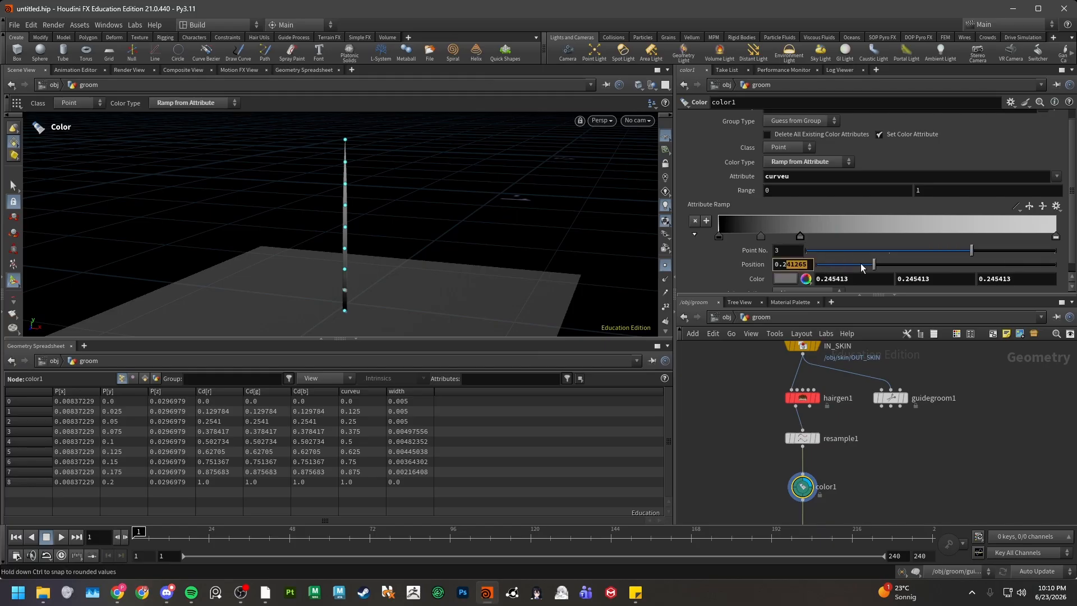
left_click(846, 232)
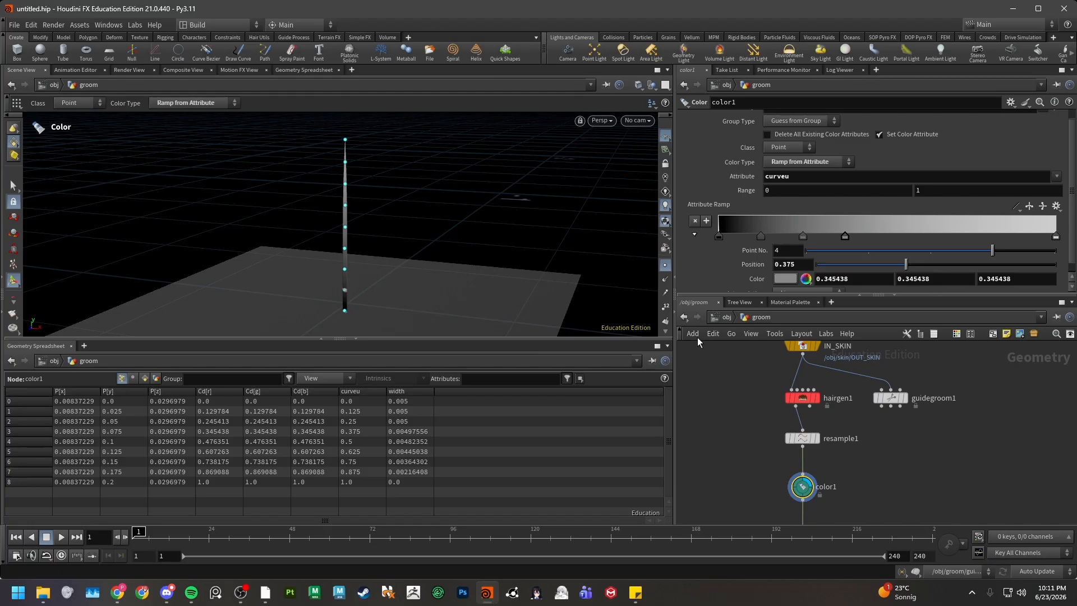
- Add a second Resample node directly below color1 in the node chain
key("Tab")
type("resa")
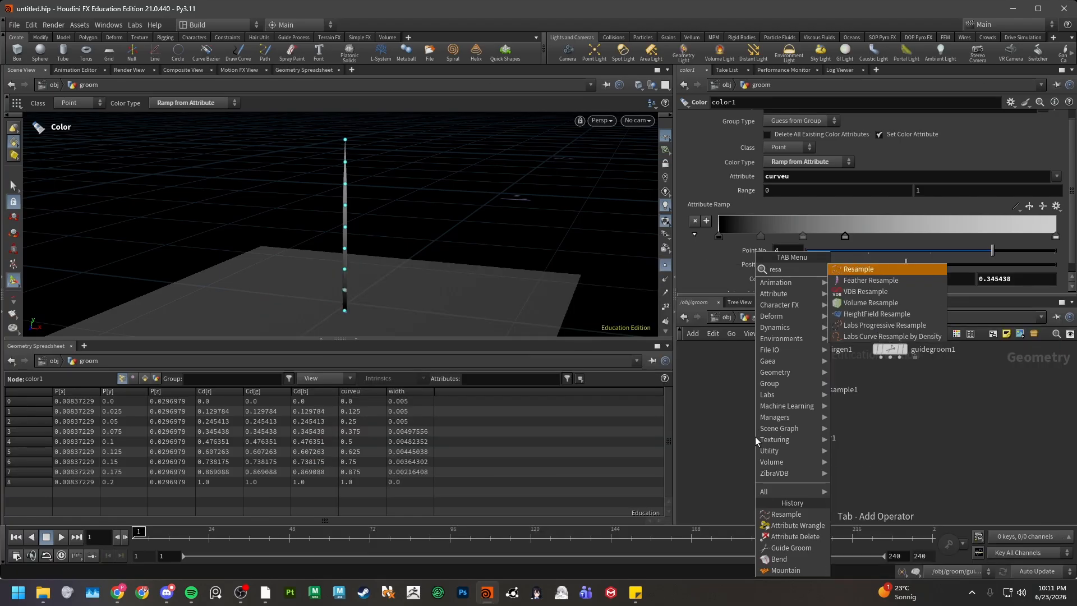
key("Return")
left_click(792, 474)
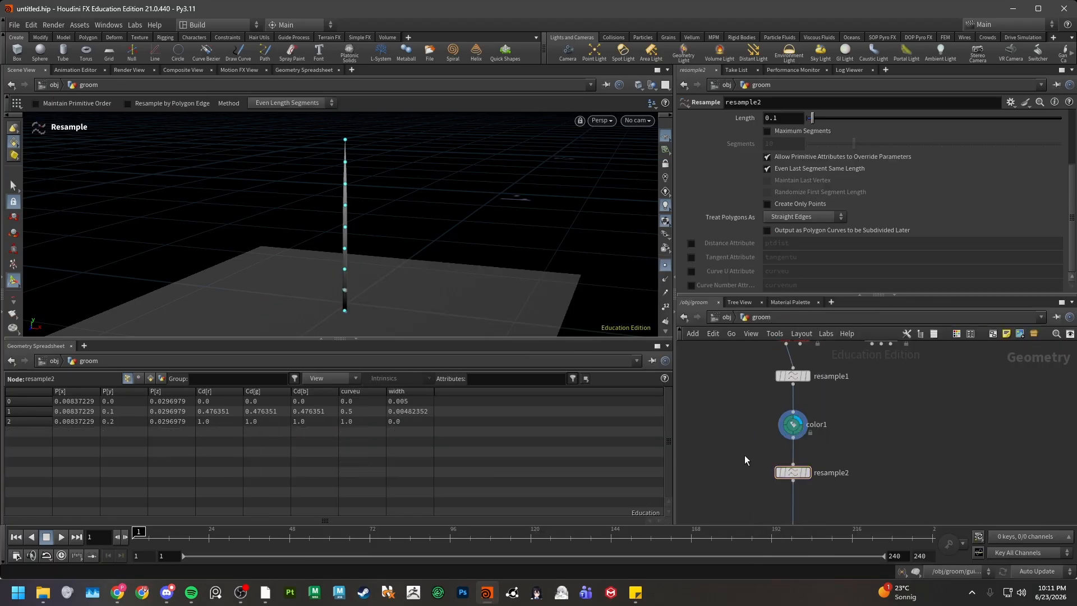
- Apply the Magma preset to color1's Attribute Ramp, and hide the points and reference grid in the viewport
left_click(793, 425)
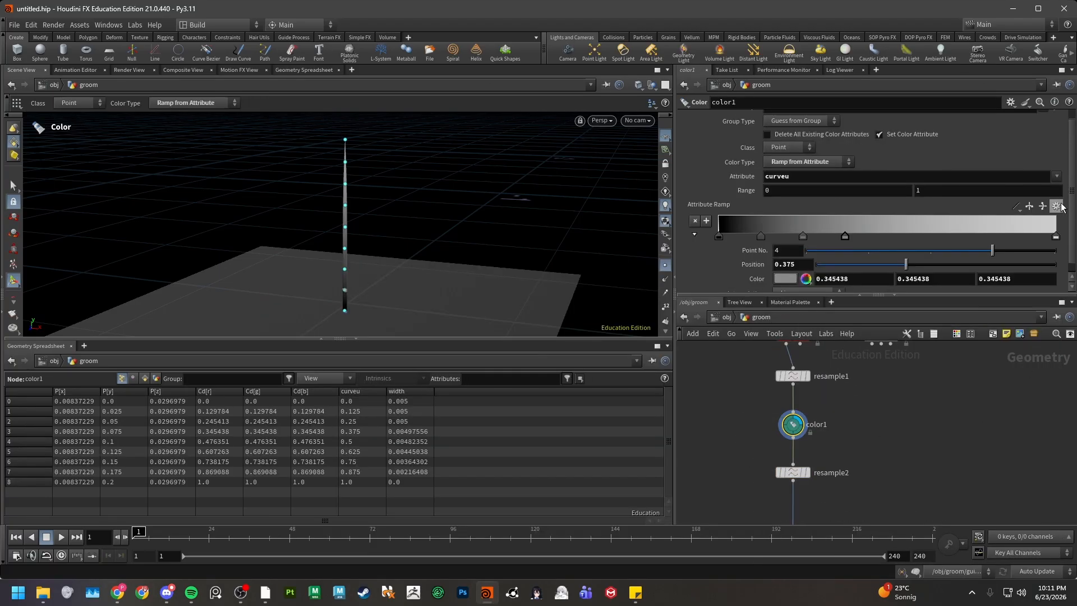
left_click(1056, 206)
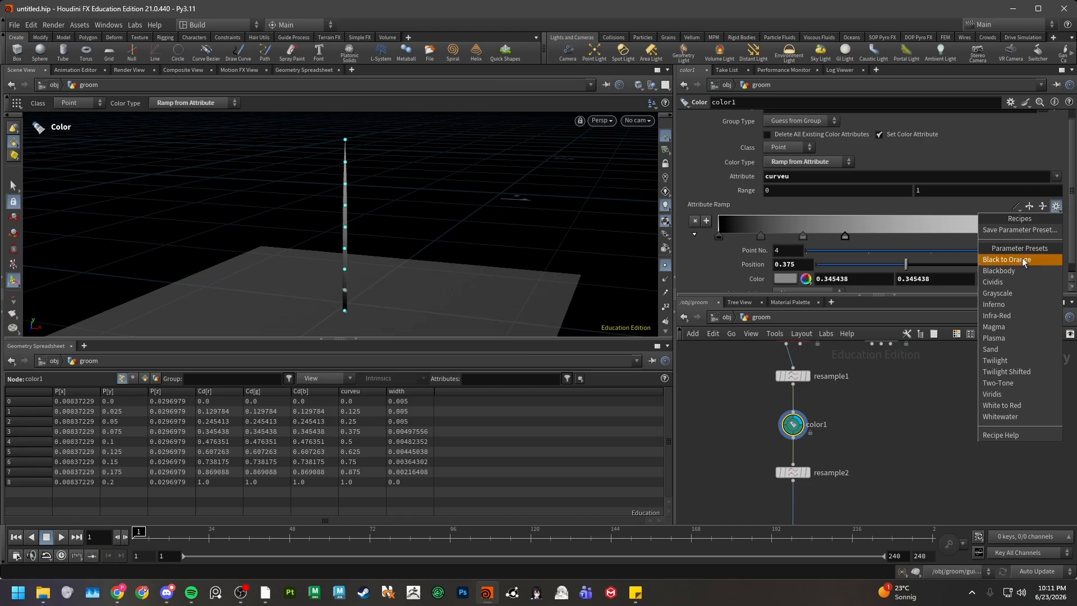
left_click(1057, 207)
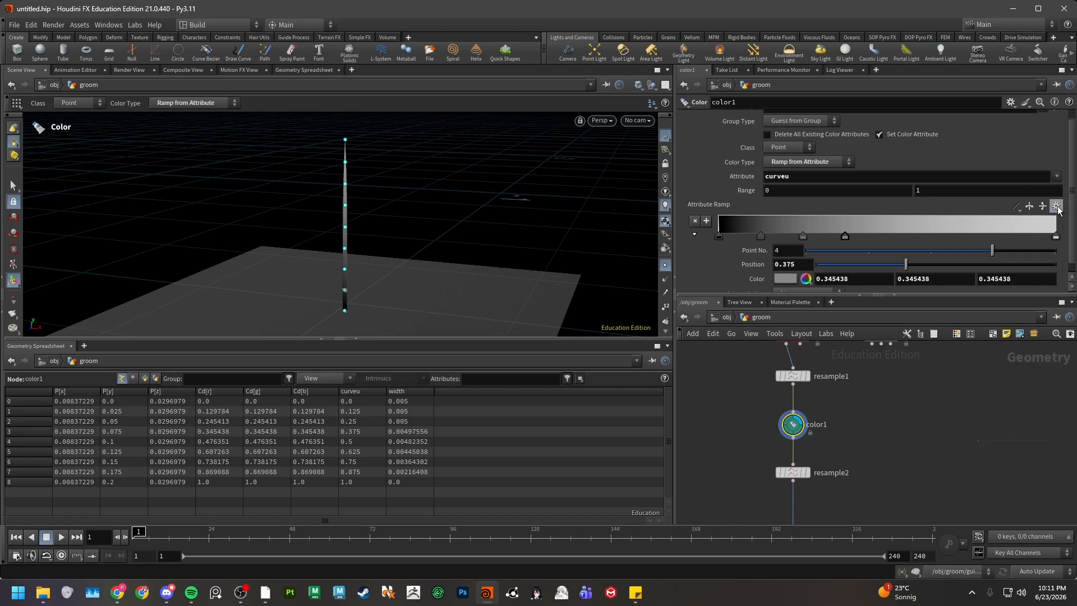
left_click(1057, 207)
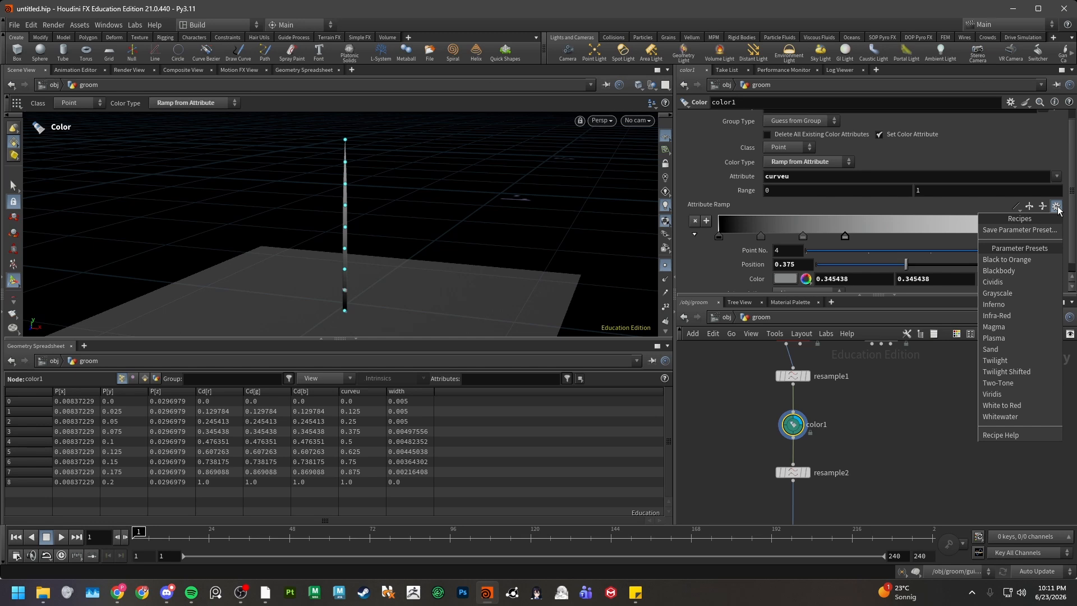
left_click(1008, 328)
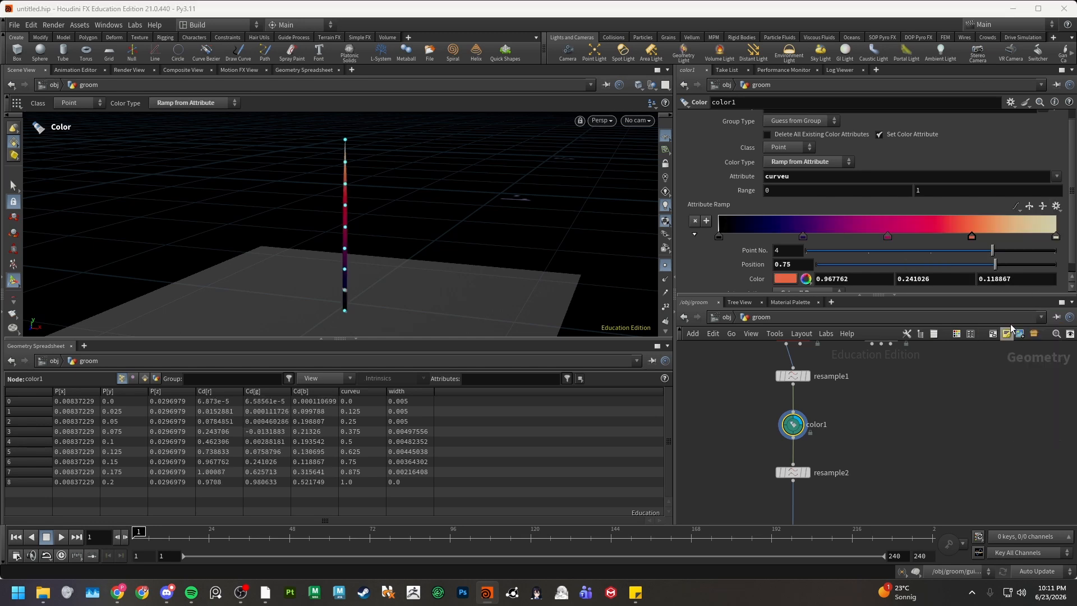
left_click(665, 265)
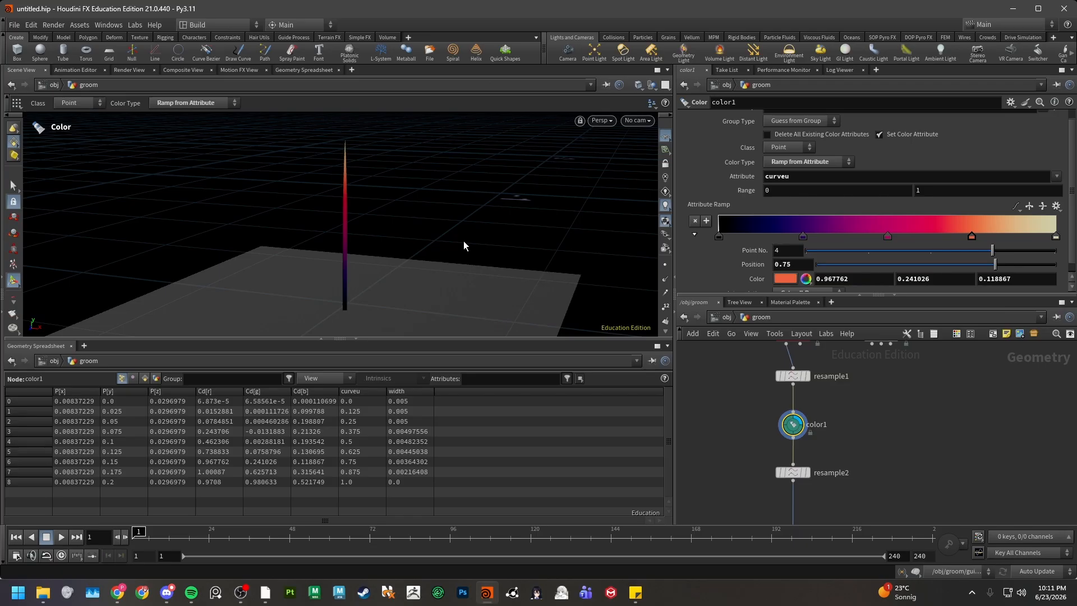
left_click(665, 139)
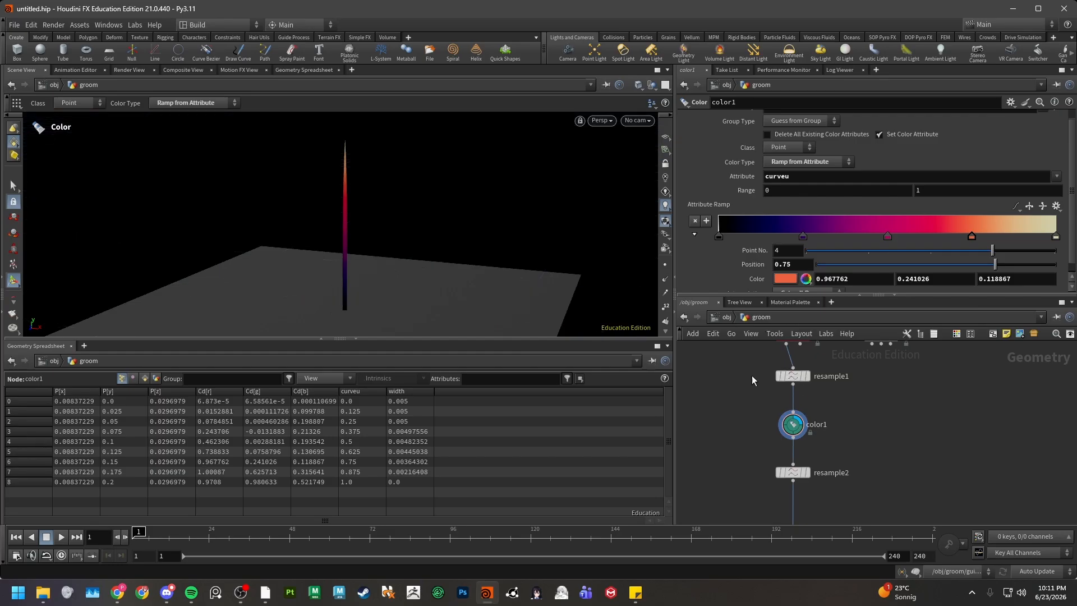
- Display resample2 and disable its Maximum Segment Length
left_click(809, 478)
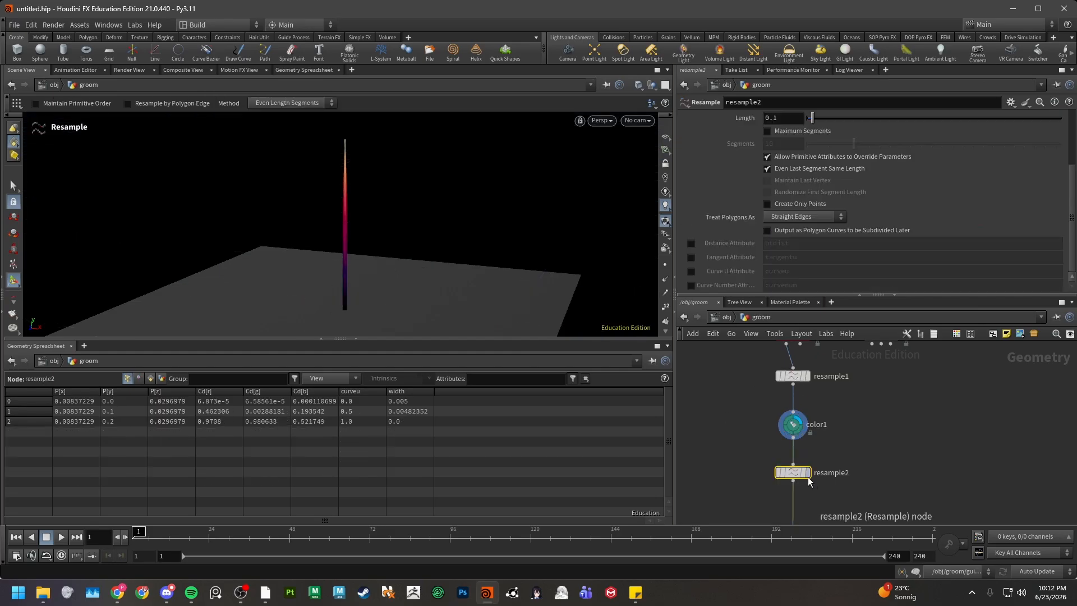
left_click(809, 477)
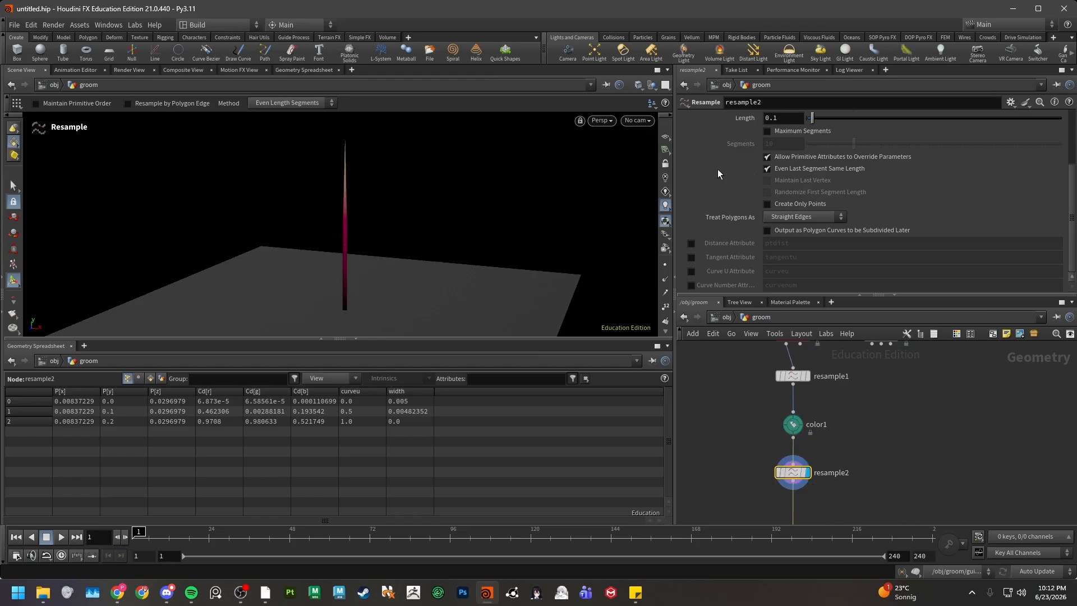
scroll(729, 163, "up", 1)
left_click(769, 134)
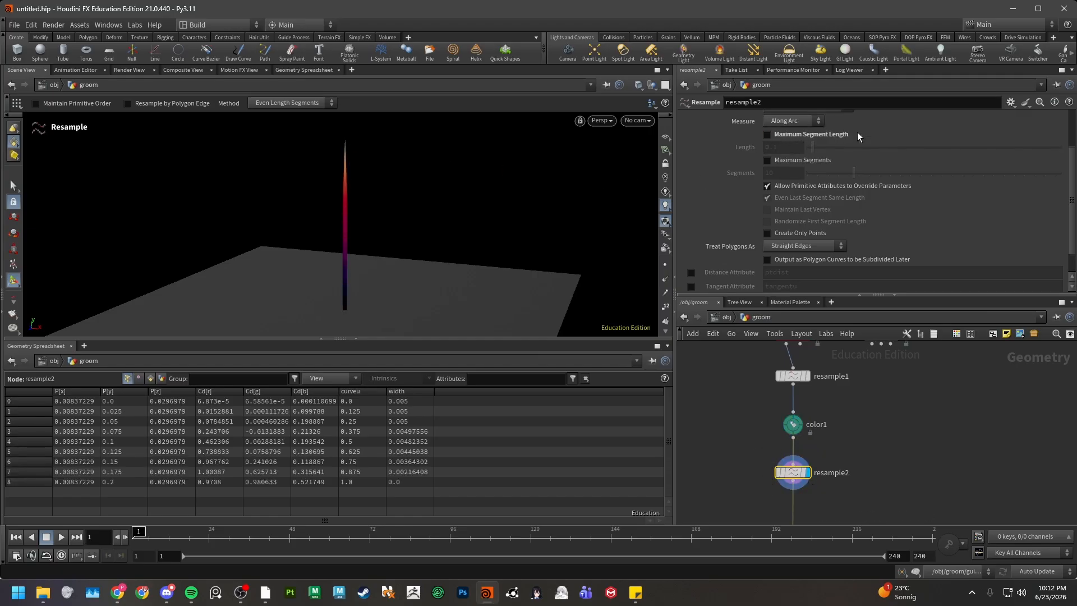
- Enable Maximum Segments on resample2, try 2 segments, and set Segments to 1
left_click(779, 159)
left_click(782, 175)
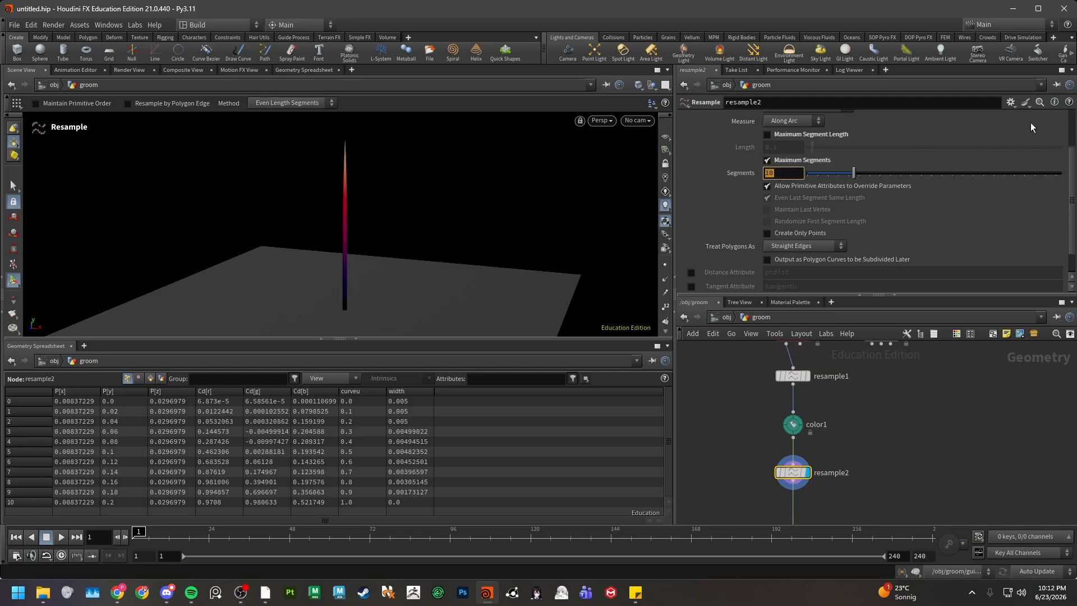
type("2")
key("Return")
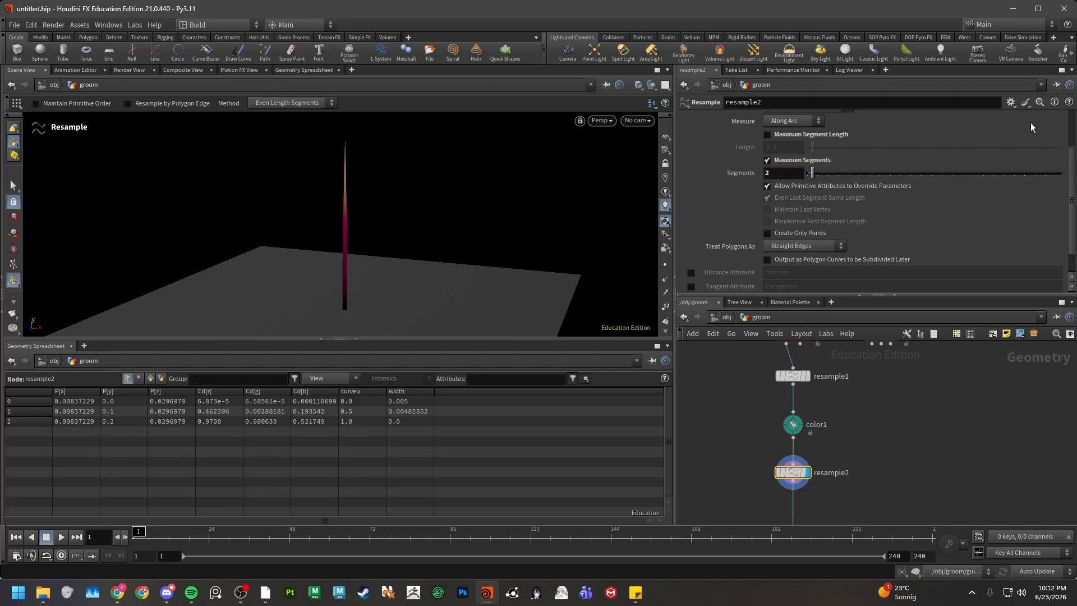
left_click(785, 172)
type("1")
key("Return")
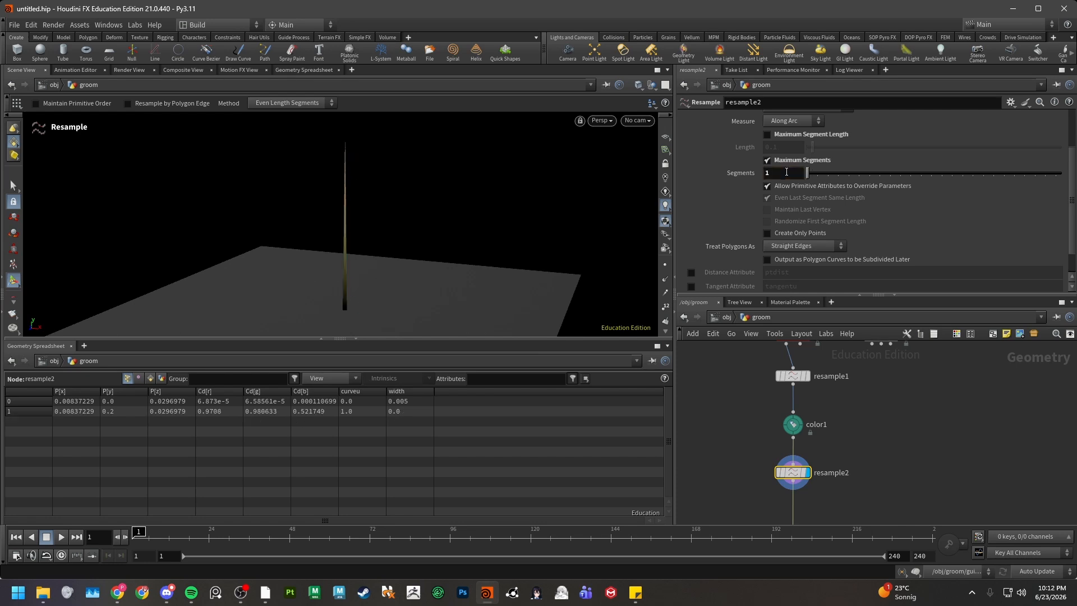
- Compare the point attributes and settings of color1, resample2 and hairgen1 with the hair's points shown in the viewport
left_click(792, 424)
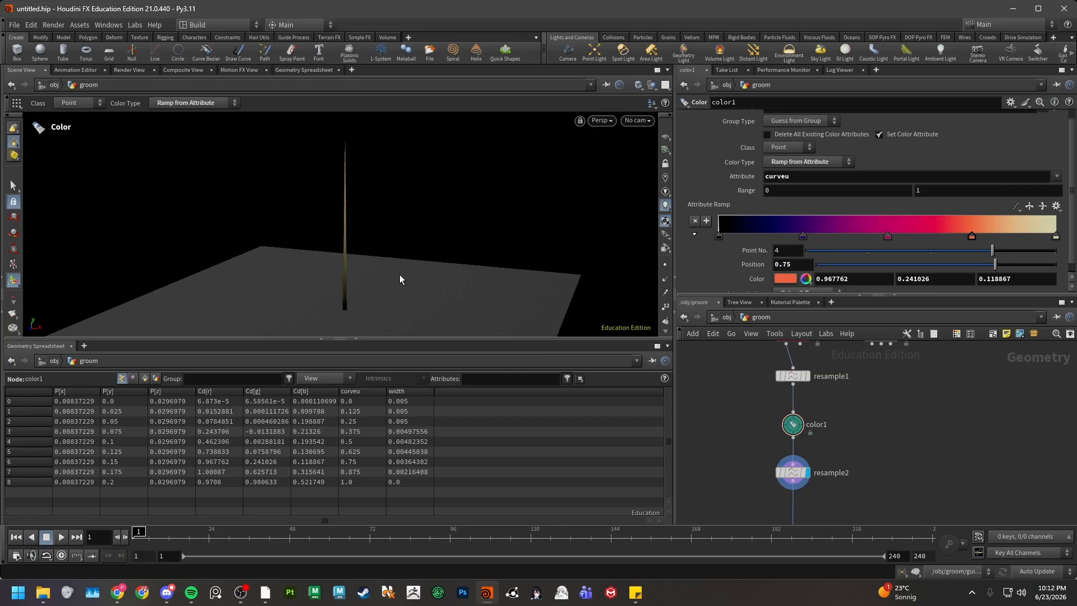
left_click(808, 471)
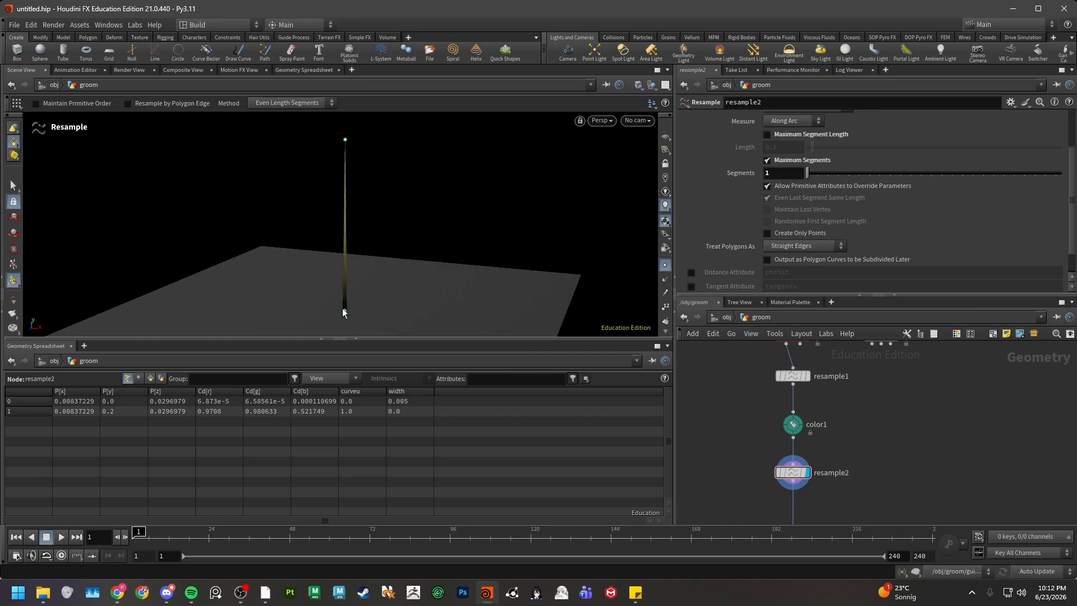
left_click(794, 472)
scroll(782, 238, "down", 1)
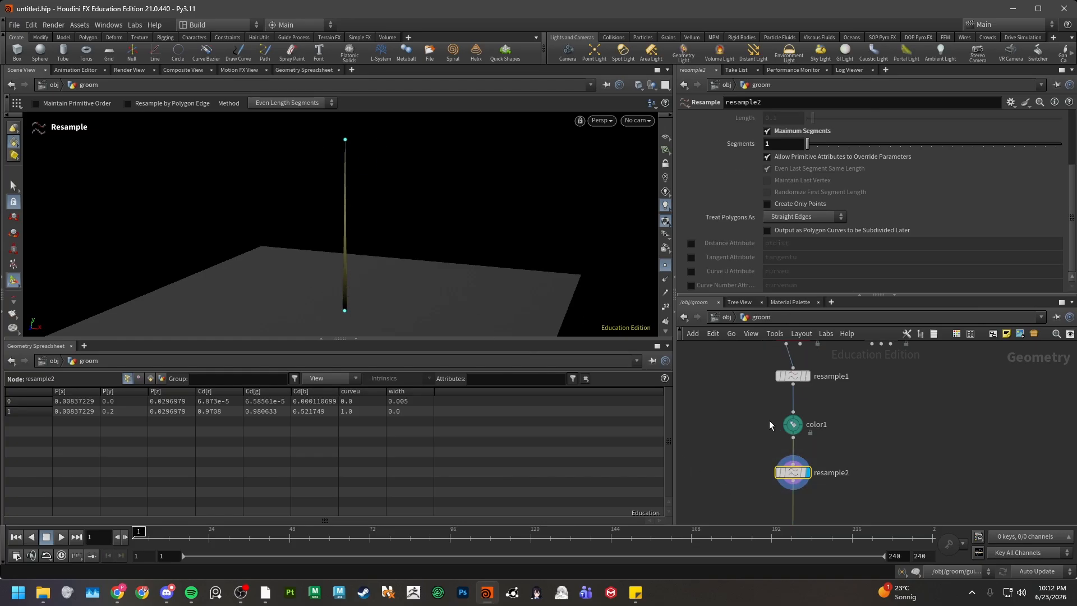
left_click(793, 425)
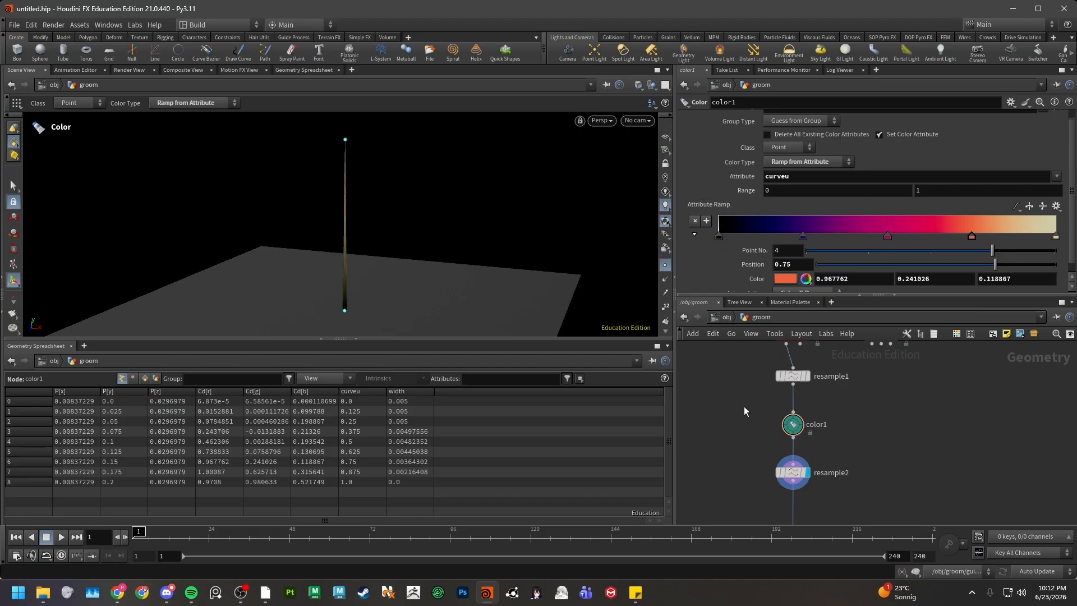
middle_click_drag(733, 380, 736, 455)
left_click(794, 410)
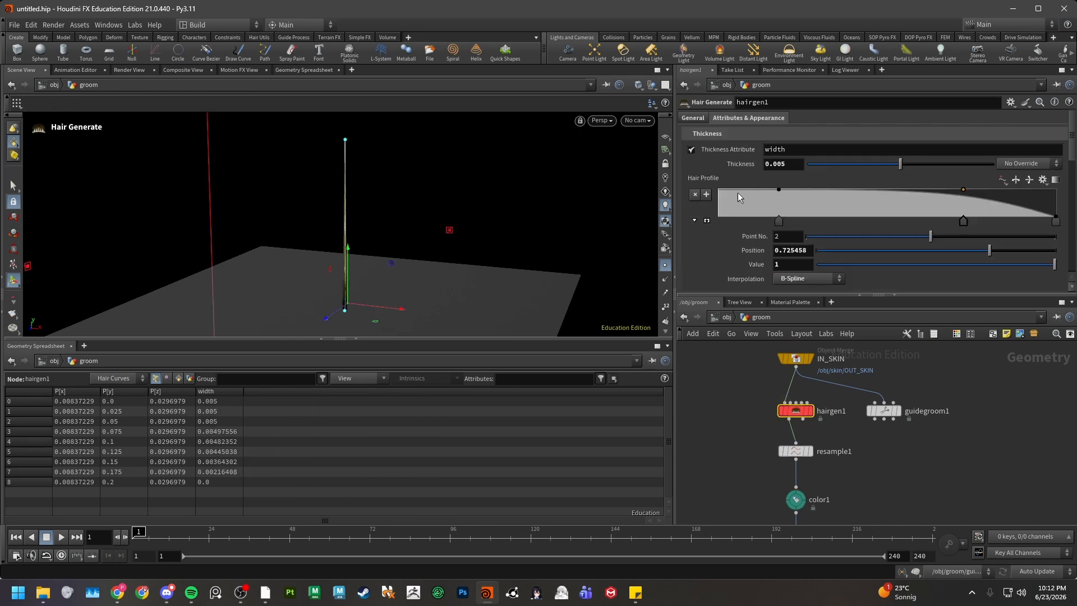
- Raise resample2's Segments to 6
middle_click_drag(757, 465, 751, 339)
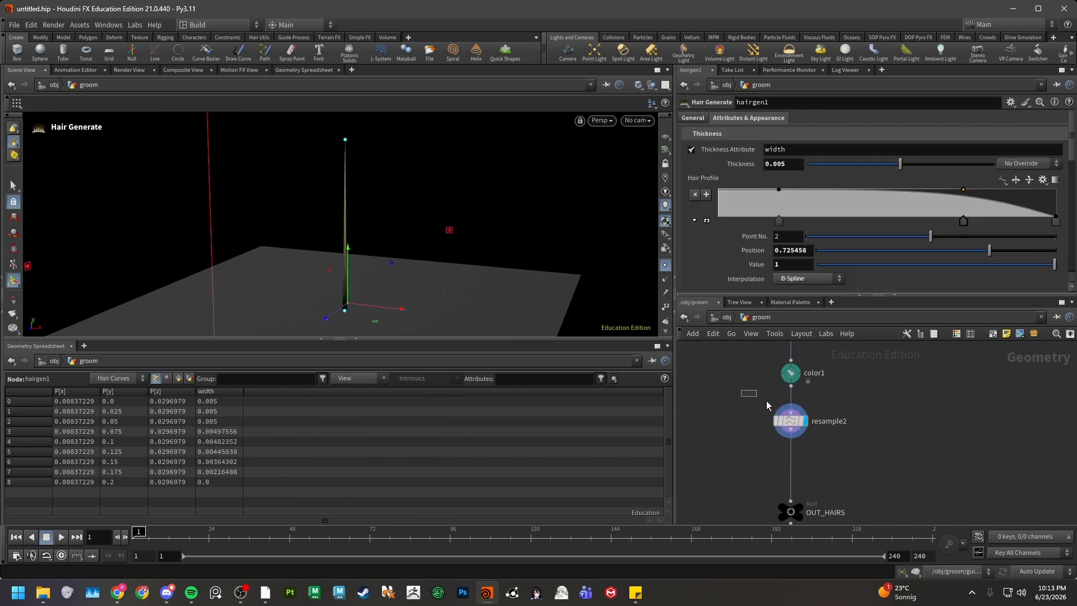
left_click(790, 421)
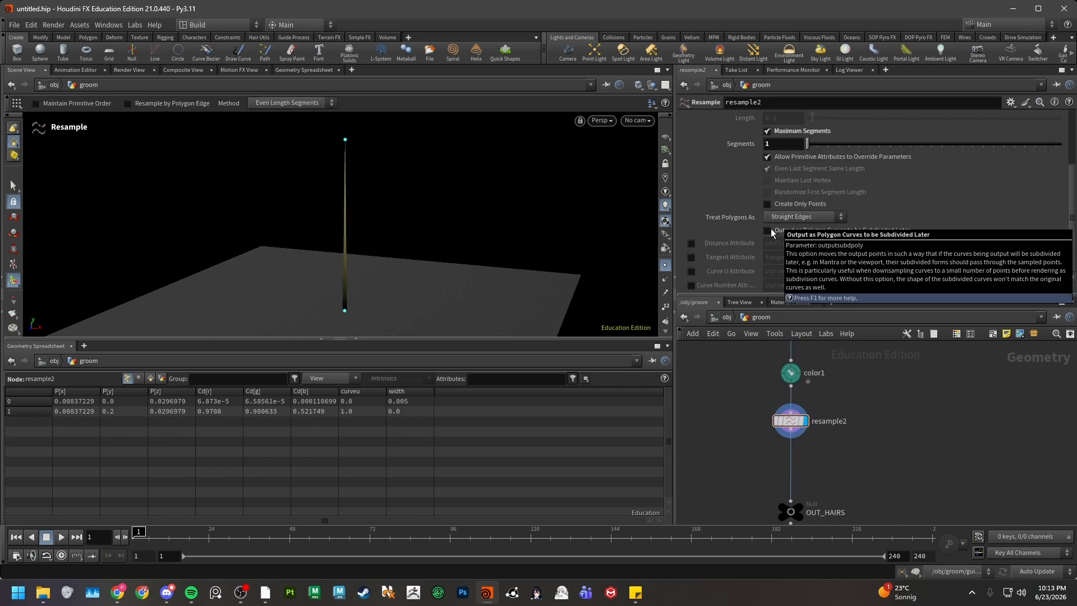
mouse_move(772, 194)
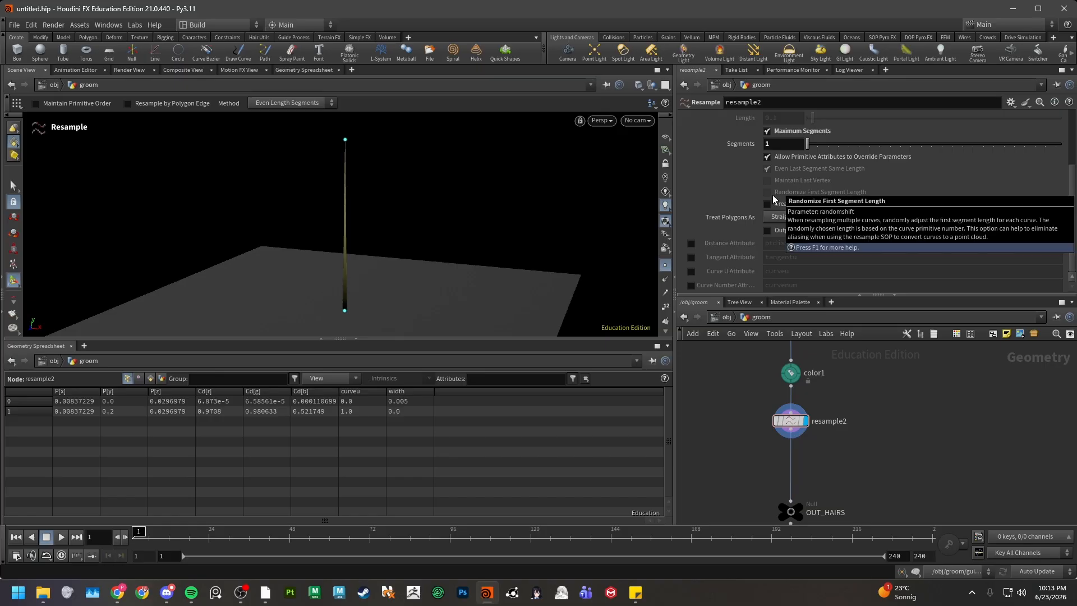
left_click_drag(803, 144, 834, 144)
- Compare color1's point attributes with resample2's node info, and show the hair's points in the viewport
middle_click_drag(776, 376, 776, 413)
left_click(789, 410)
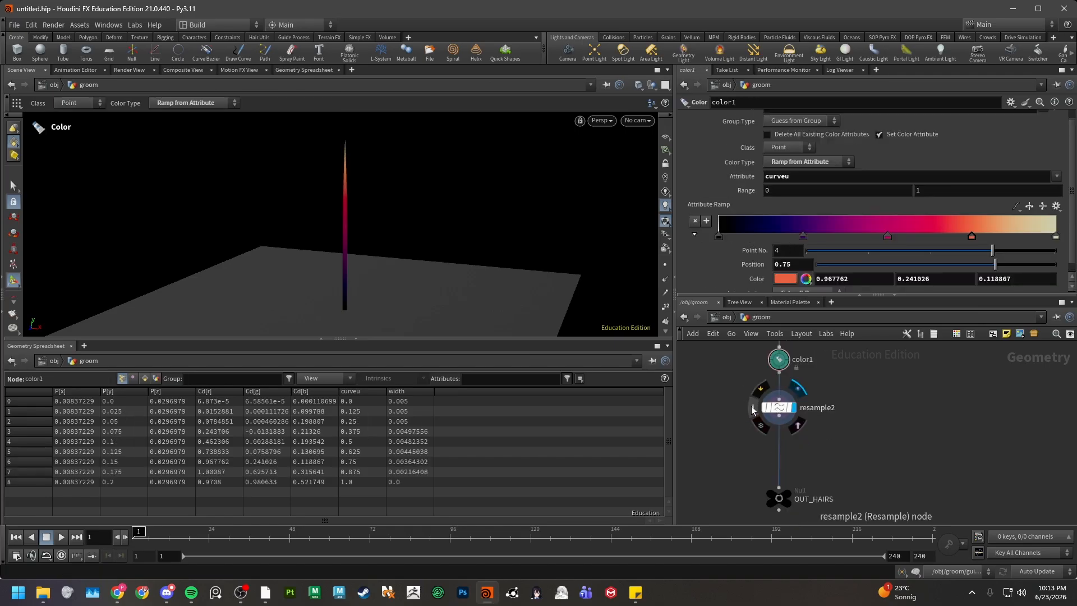
left_click(770, 458)
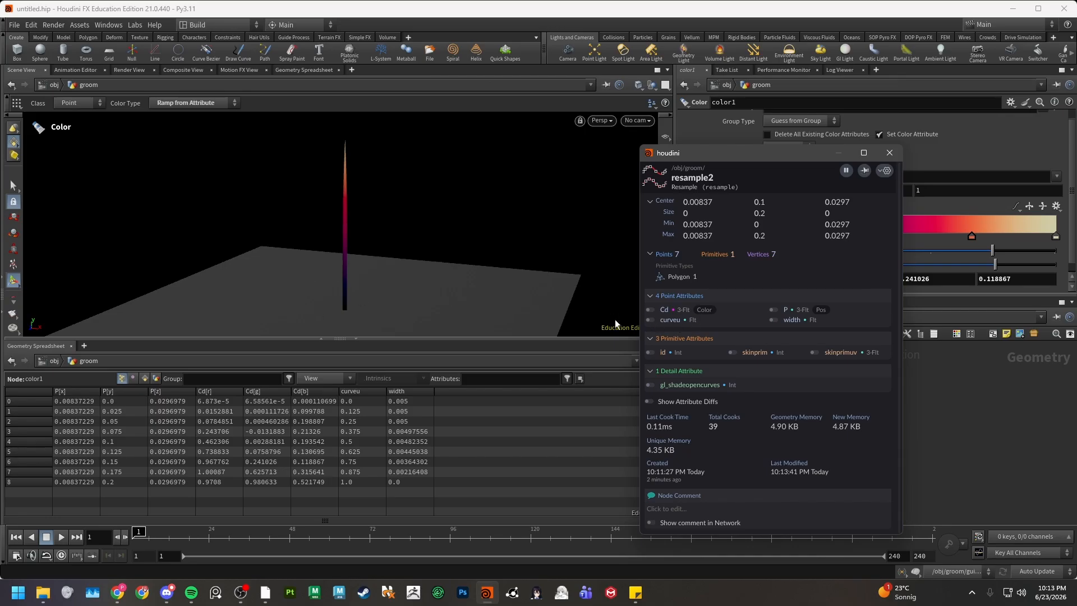
left_click(453, 131)
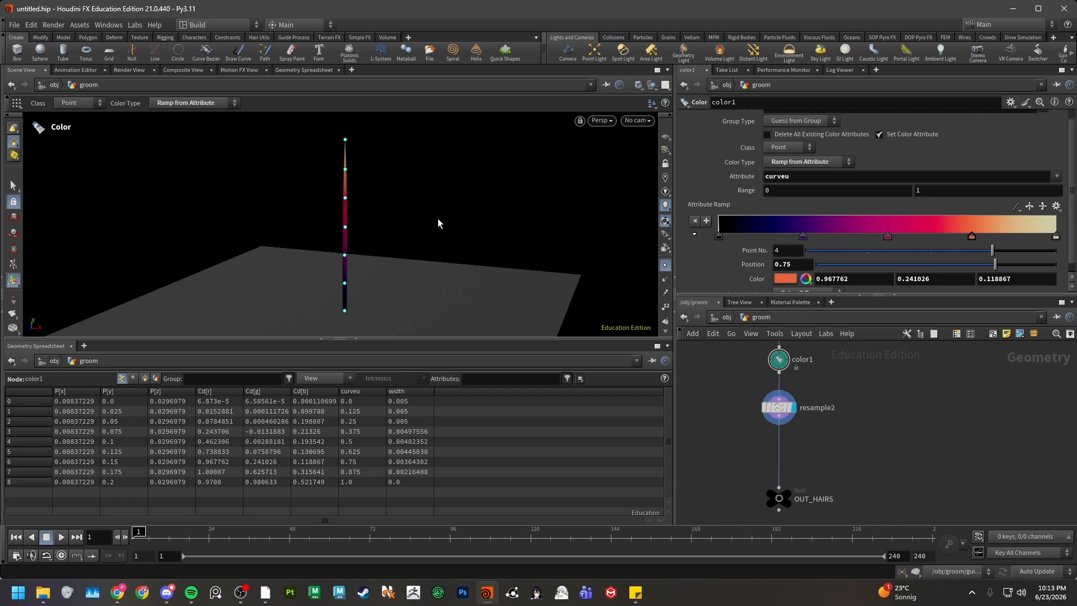
- Delete resample2 and apply the black-red-yellow-white preset to color1's Attribute Ramp
left_click(776, 432)
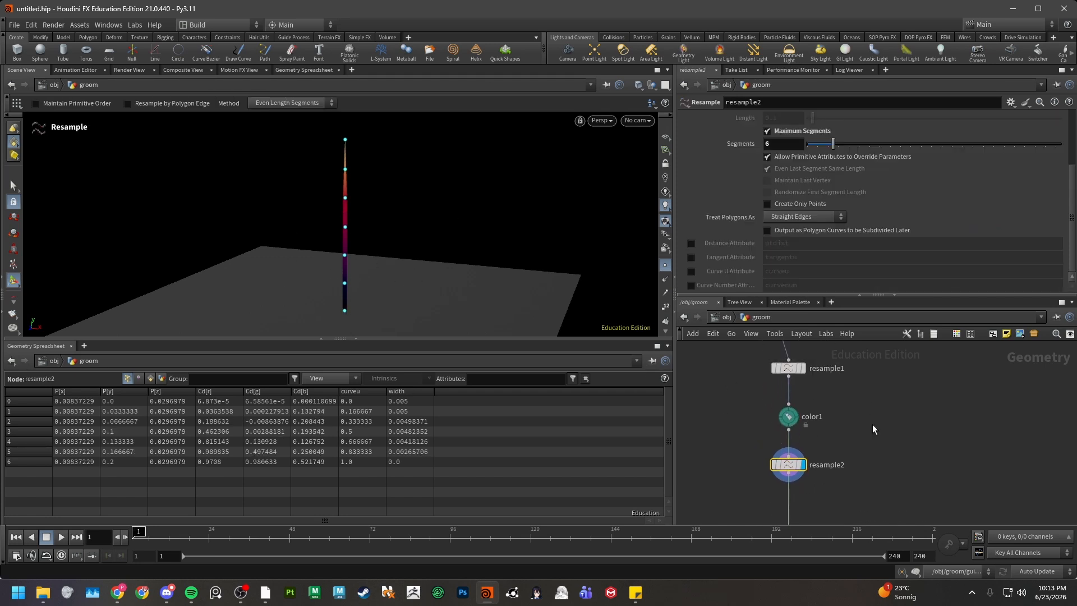
key("Delete")
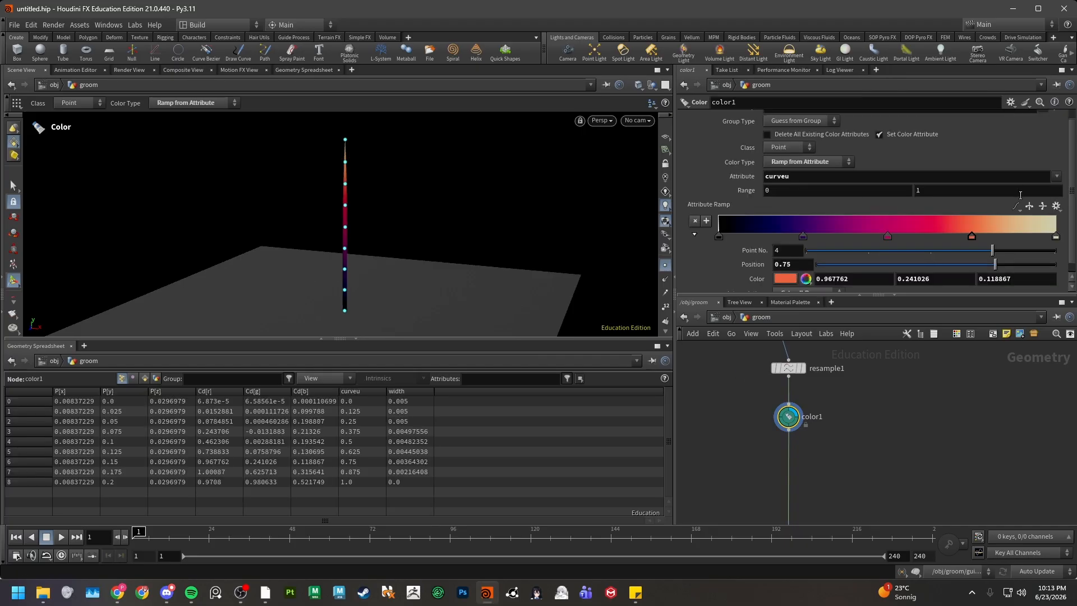
left_click(1056, 206)
left_click(1009, 272)
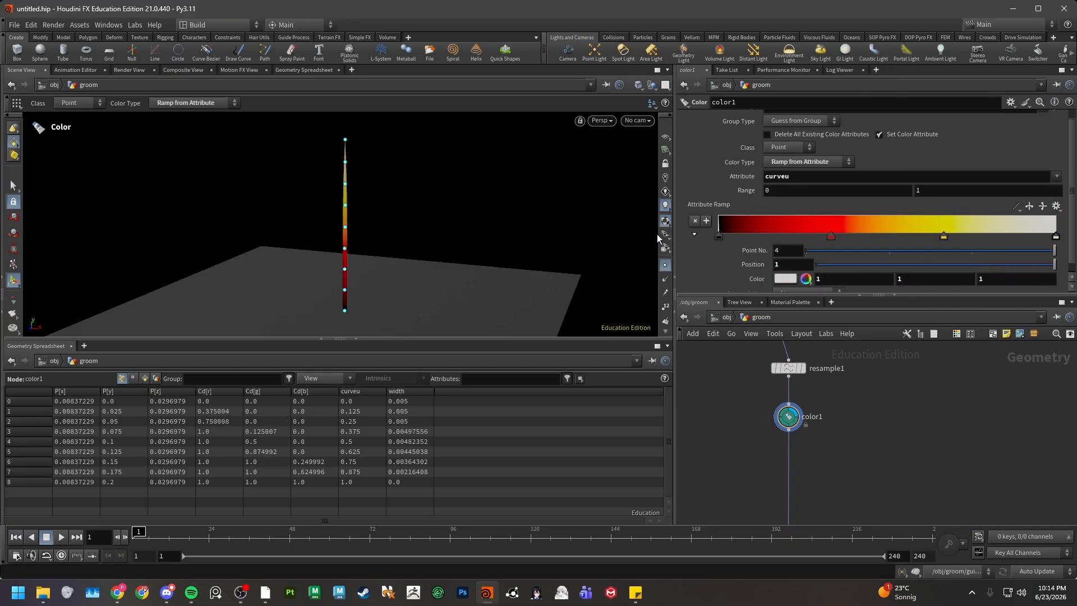
- Hide the viewport points, and examine color1's node info and primitive attributes
left_click(665, 264)
left_click(765, 418)
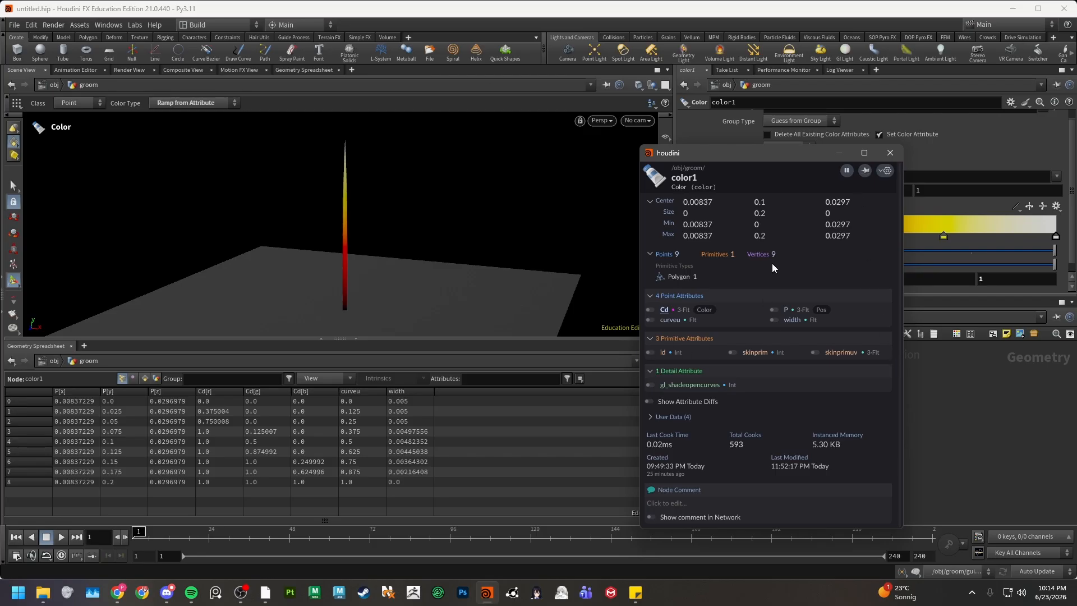
left_click(889, 157)
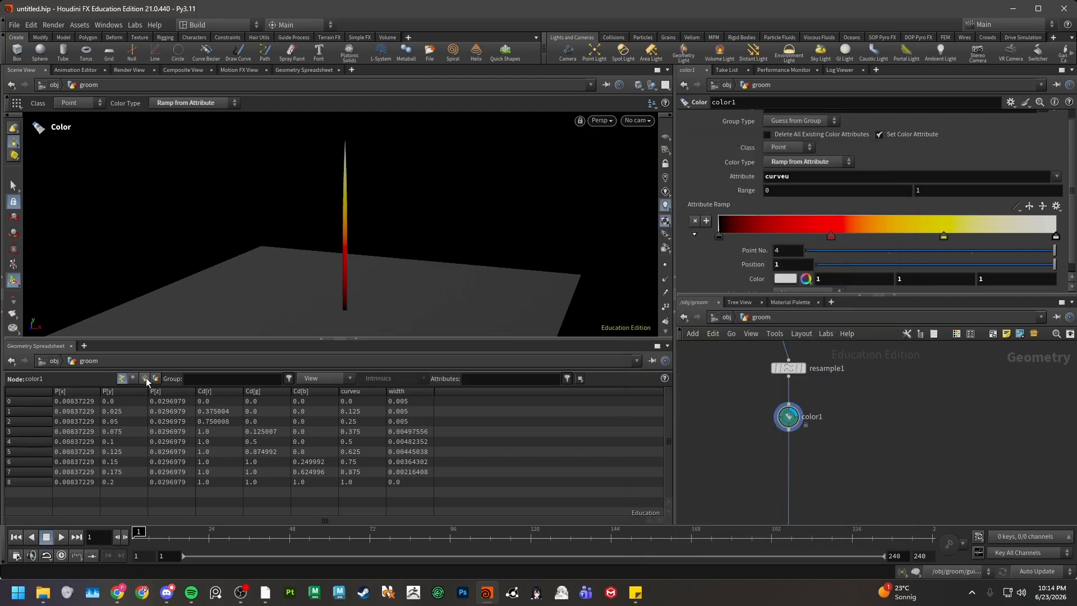
left_click(144, 378)
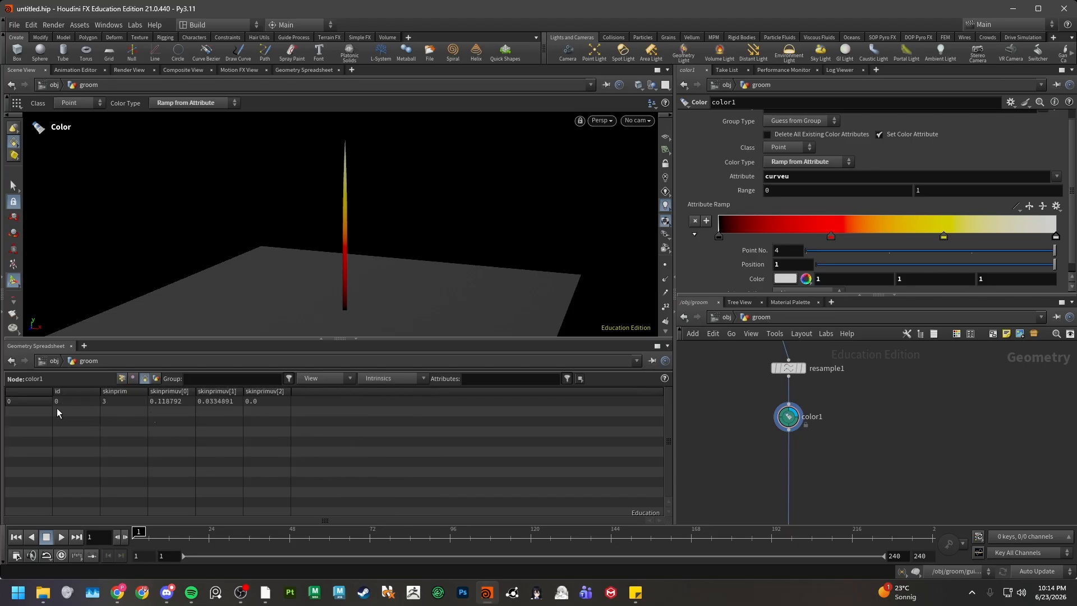
- Set hairgen1's Total Count to 10
middle_click_drag(736, 353, 738, 432)
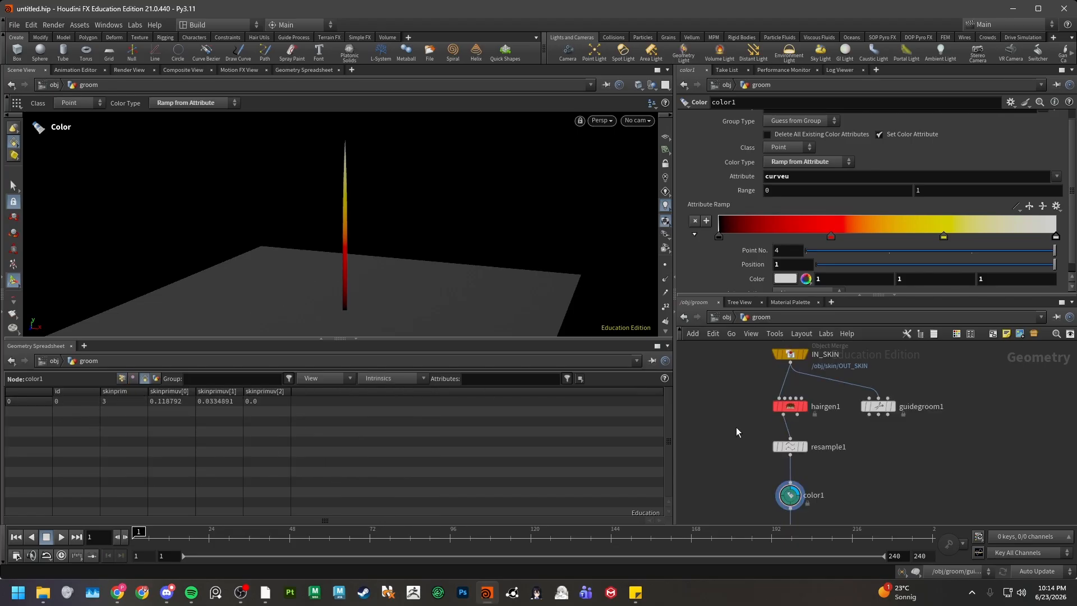
left_click(800, 403)
left_click(701, 119)
left_click(795, 179)
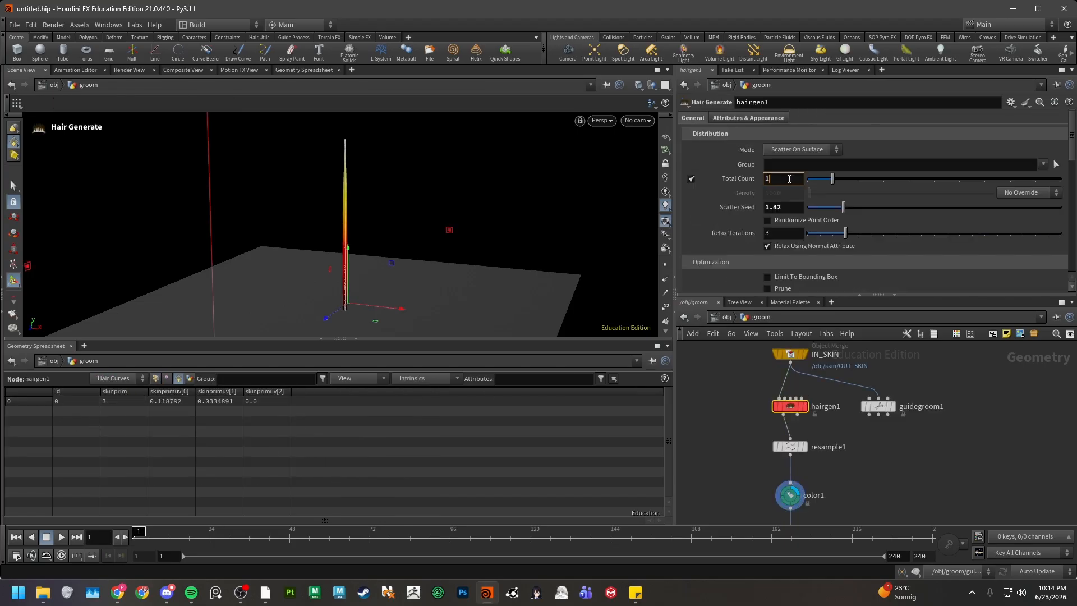
type("0")
key("Return")
- Examine the generated hairs in the viewport together with their primitive attributes and color1's node info
middle_click_drag(735, 463, 738, 443)
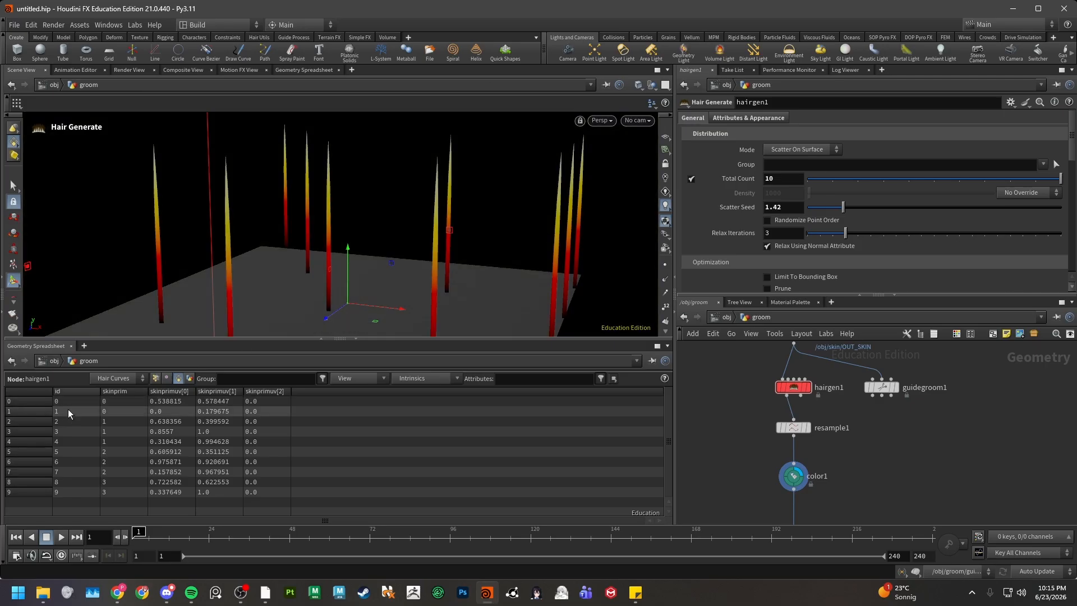
middle_click_drag(543, 240, 544, 244)
right_click_drag(542, 255, 452, 264, "alt")
left_click_drag(452, 265, 455, 286, "alt")
middle_click(793, 476)
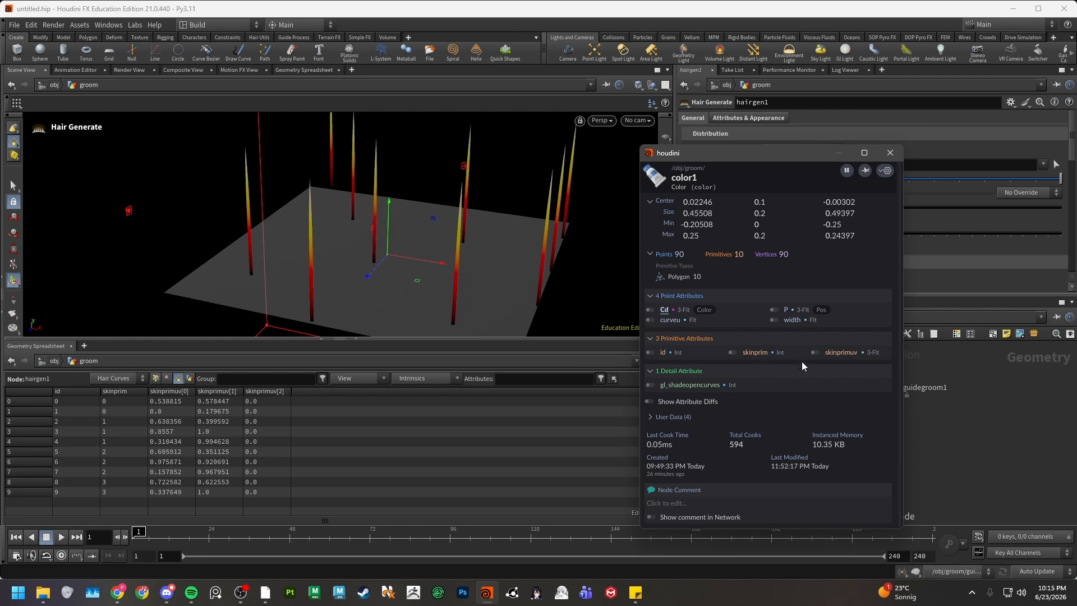
left_click(890, 152)
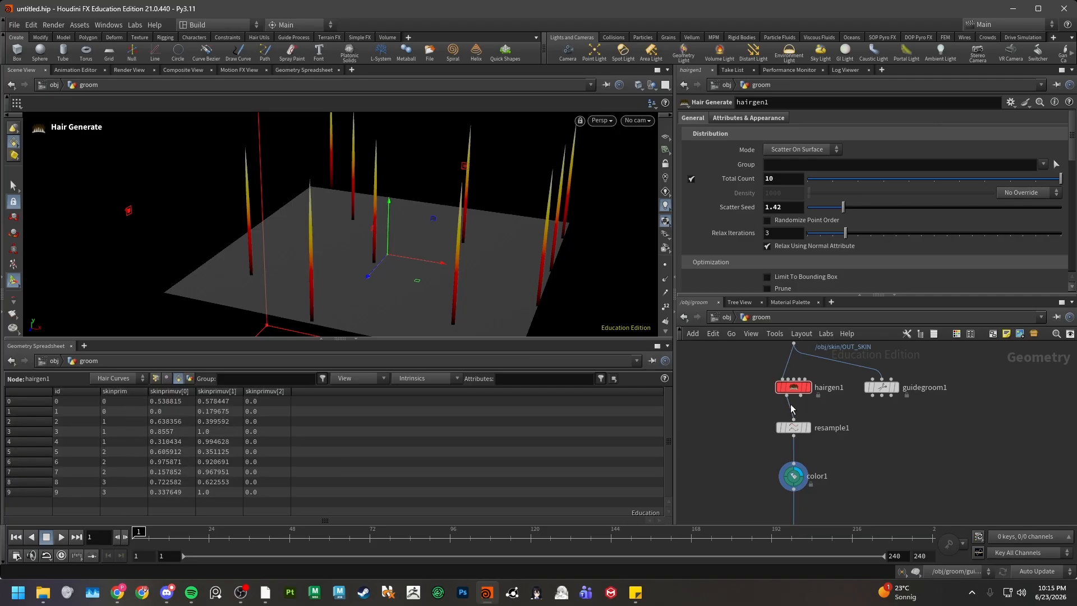
- Enter the skin object's network and set the viewport to Show All Objects
left_click(726, 317)
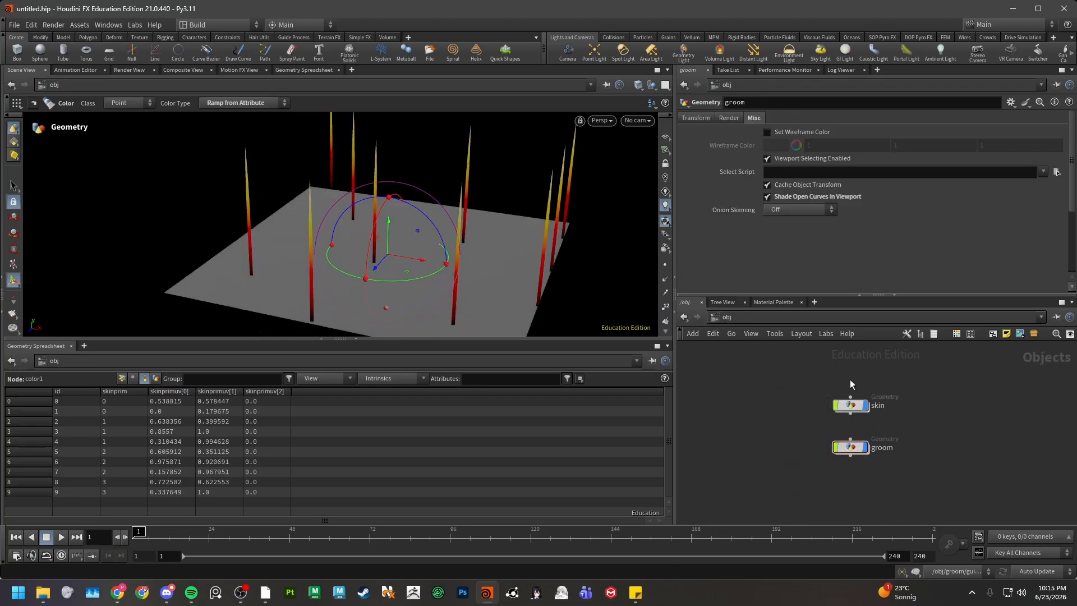
double_click(850, 408)
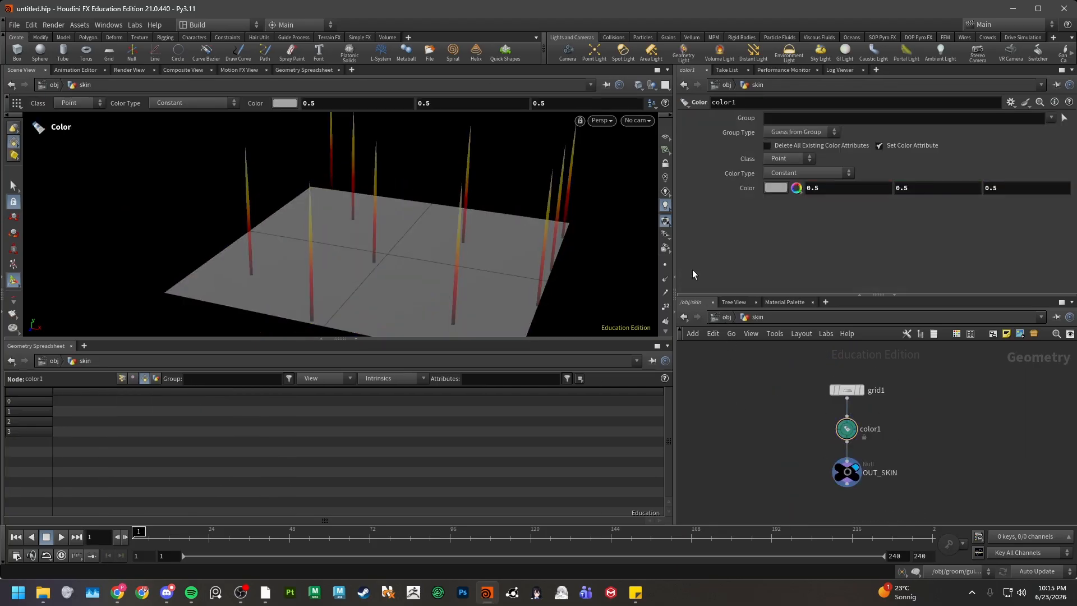
left_click(639, 85)
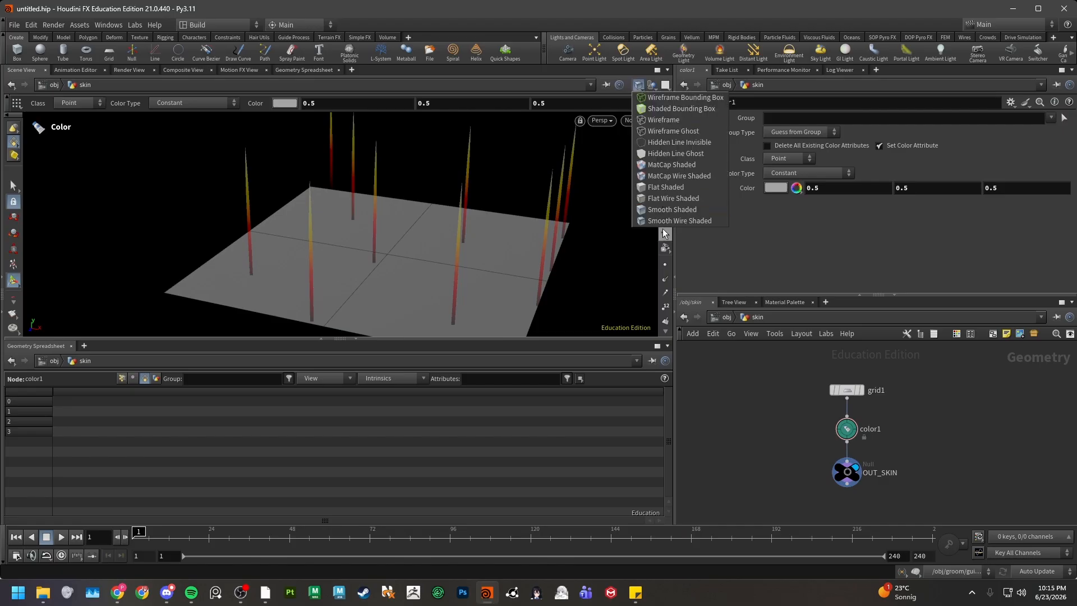
left_click(666, 220)
left_click(651, 85)
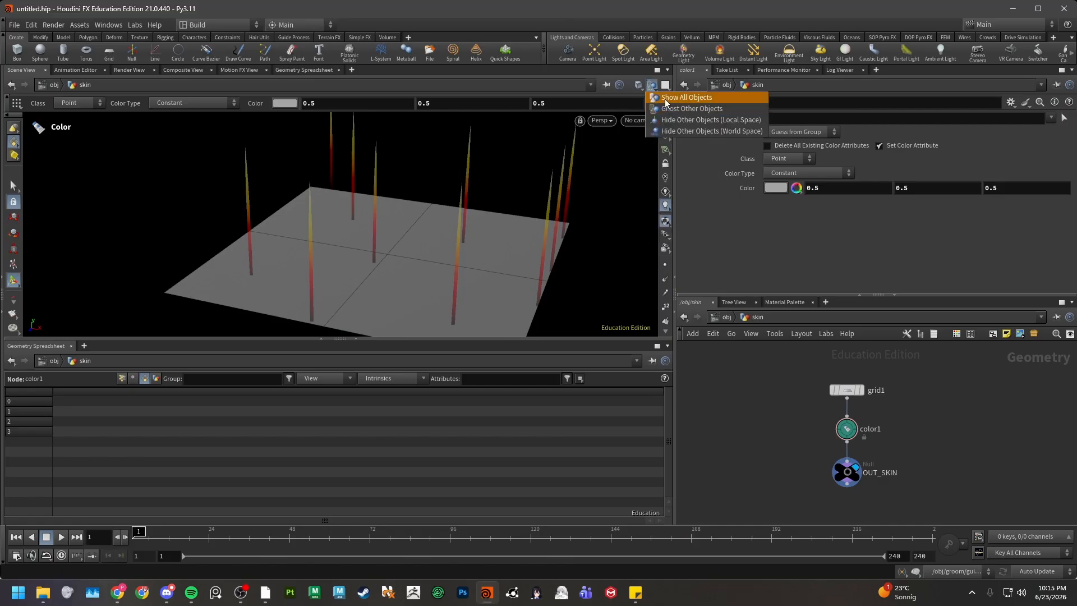
left_click(679, 97)
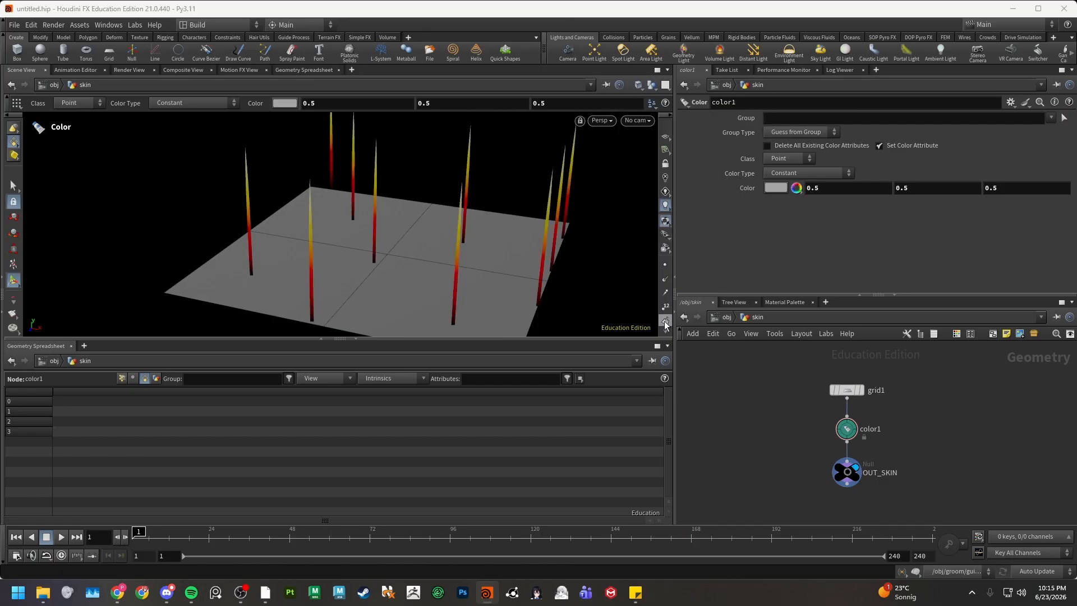
- Show the primitive numbers in the viewport and set the Guide font to Large in the Display Options
left_click_drag(634, 337, 632, 363)
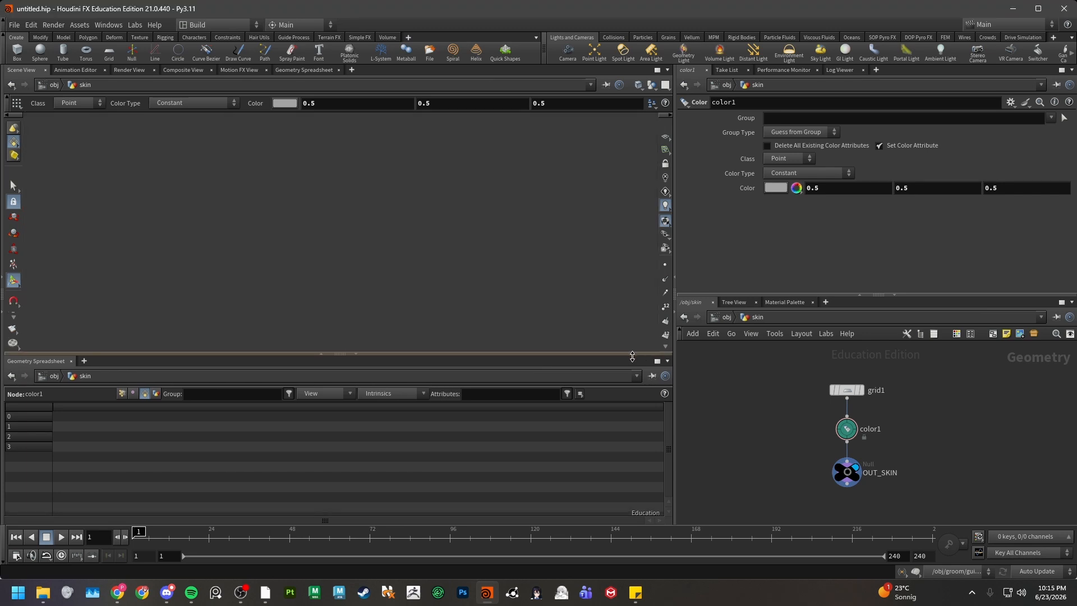
left_click(666, 337)
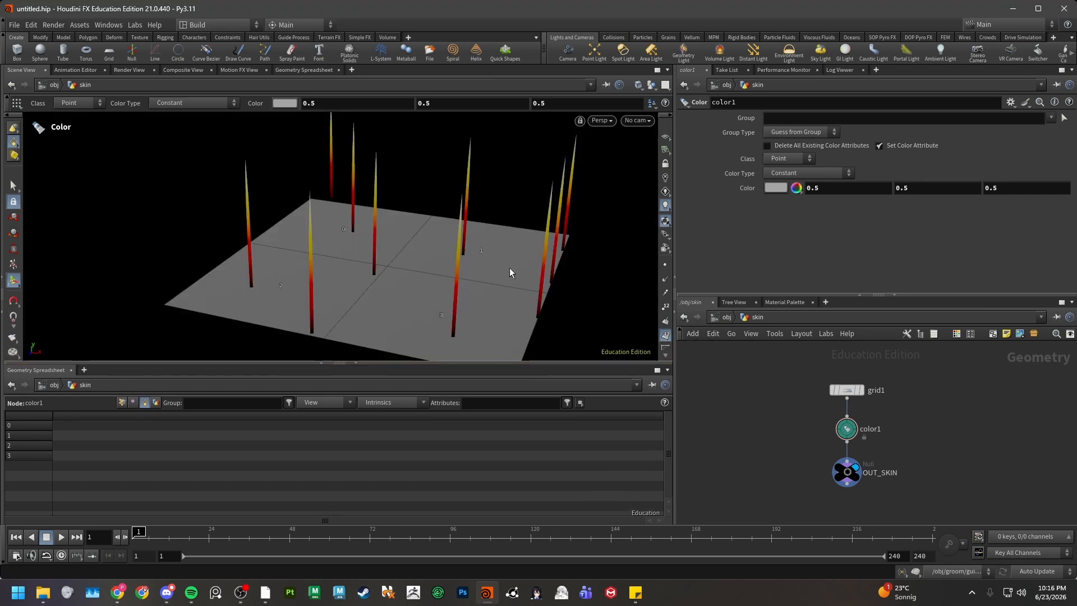
key("d")
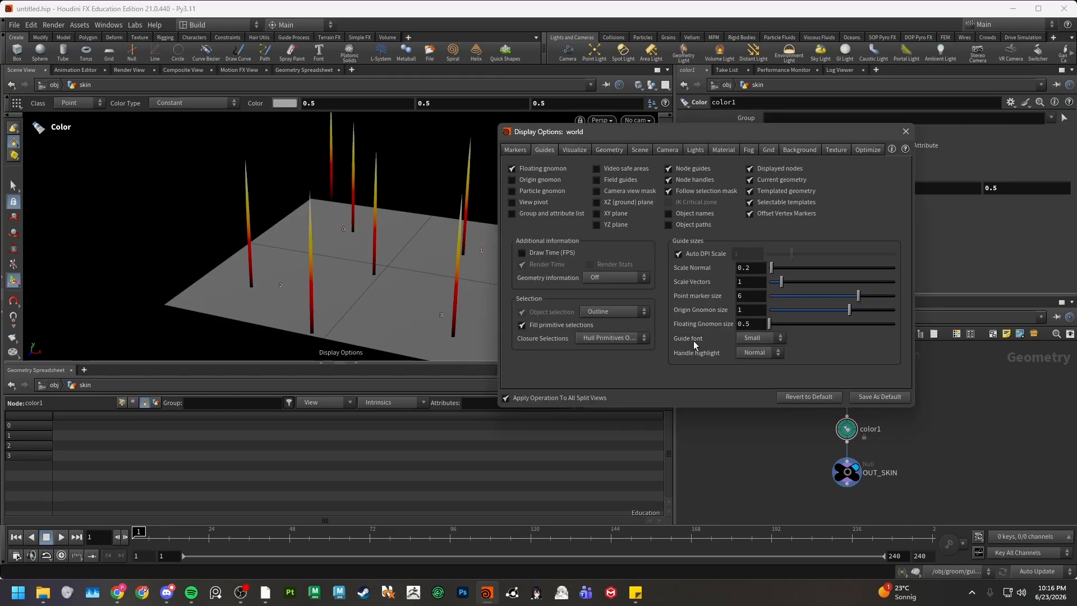
left_click(754, 383)
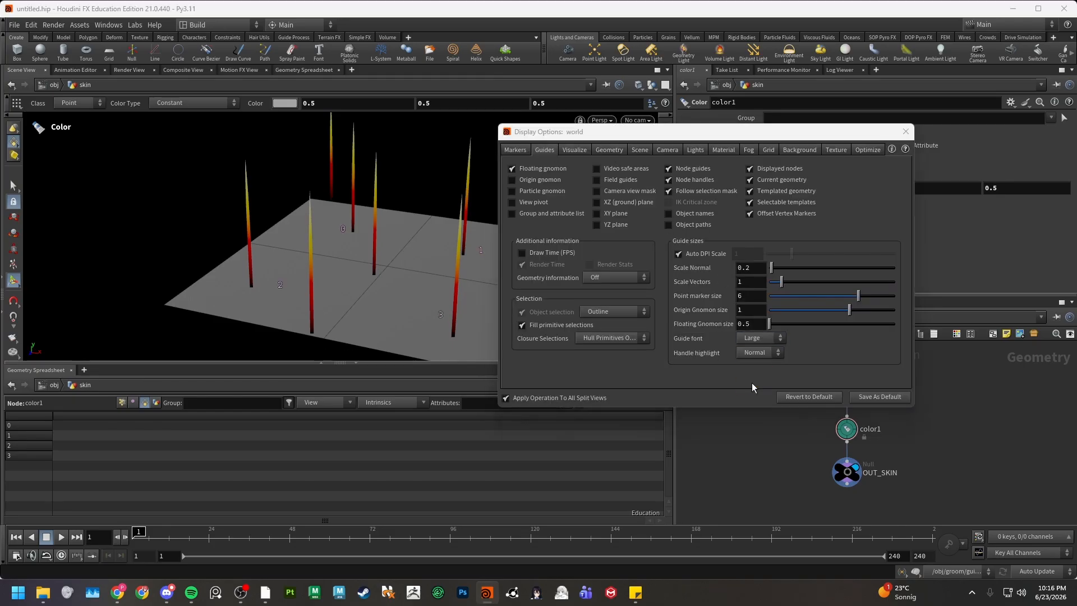
left_click(905, 132)
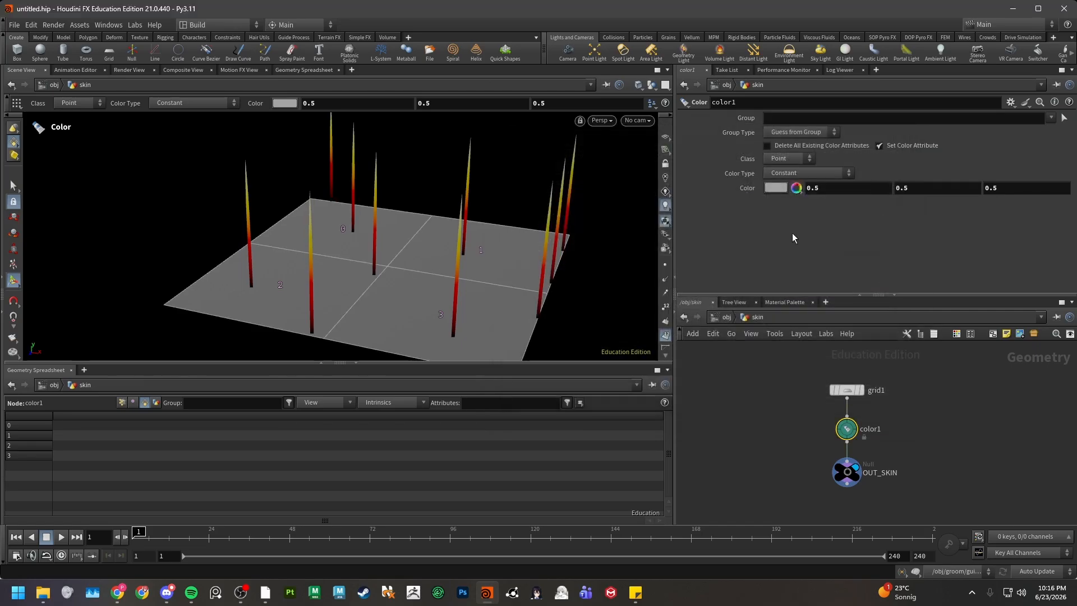
- Darken the skin's color1 to a grey of 0.175 per channel, and check OUT_SKIN's node info from a higher view
left_click(775, 188)
left_click_drag(858, 264, 813, 263)
left_click(936, 68)
left_click_drag(417, 238, 311, 194, "alt")
key("Return")
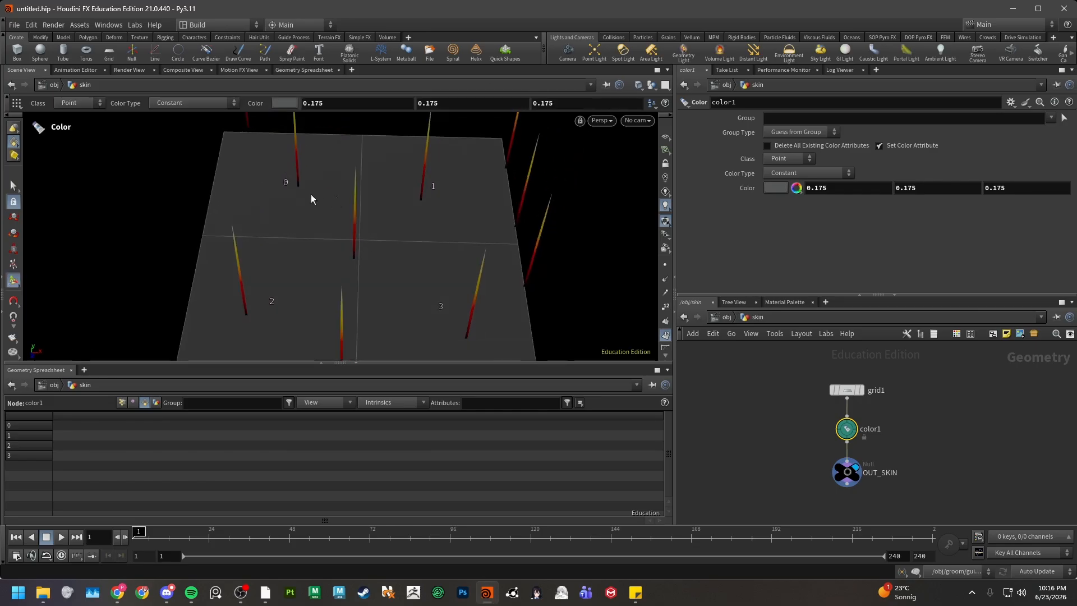
left_click(822, 470)
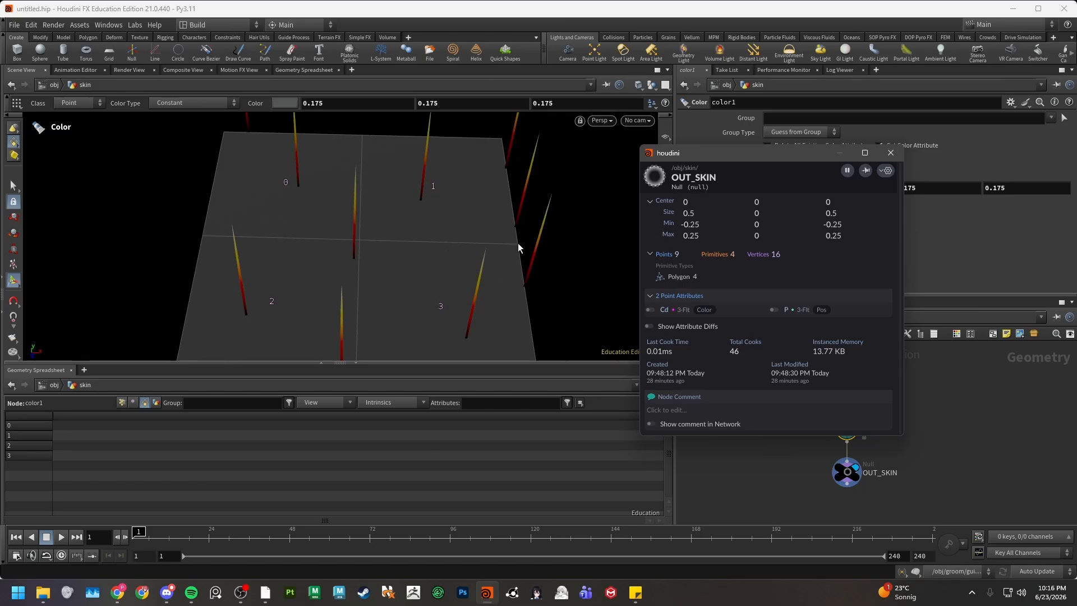
left_click(890, 150)
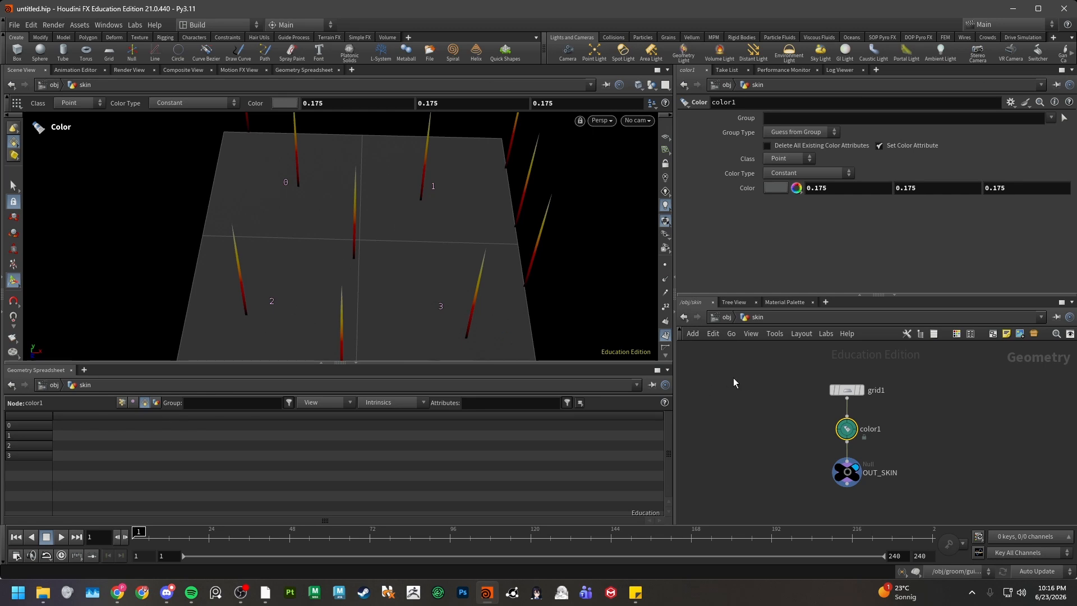
- Compare the skinprim values and hair numbers of the groom's color1 with the primitive numbers on the skin grid
key("u")
double_click(851, 449)
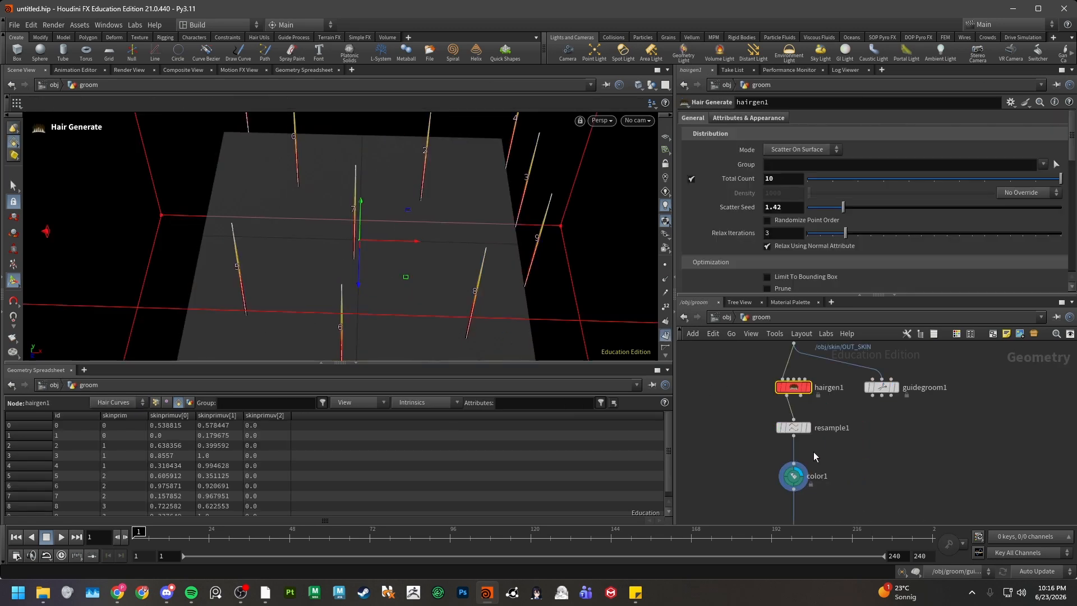
left_click(810, 479)
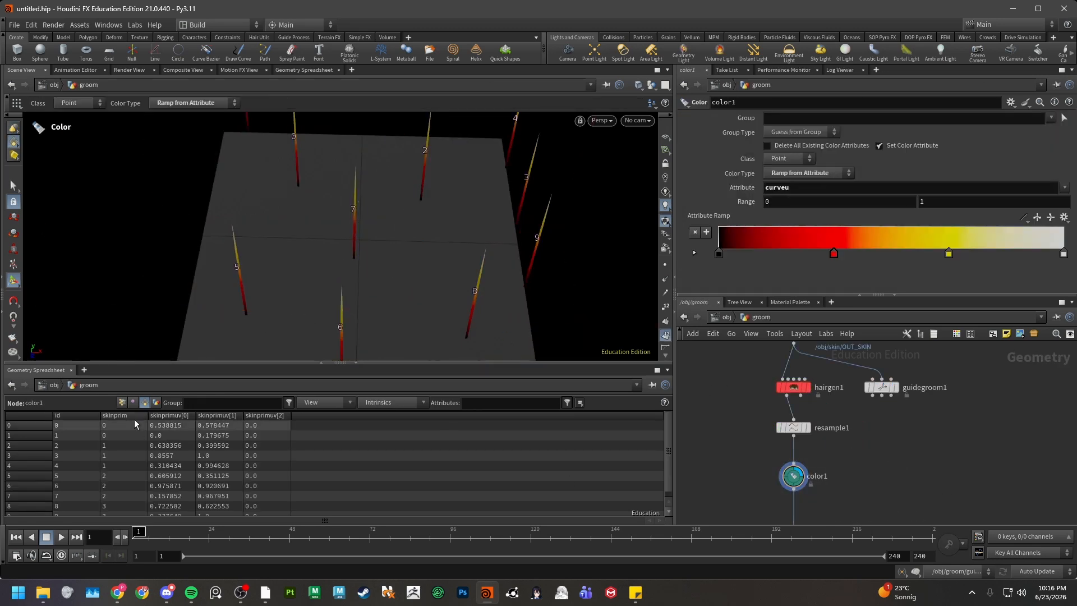
left_click_drag(159, 363, 154, 337)
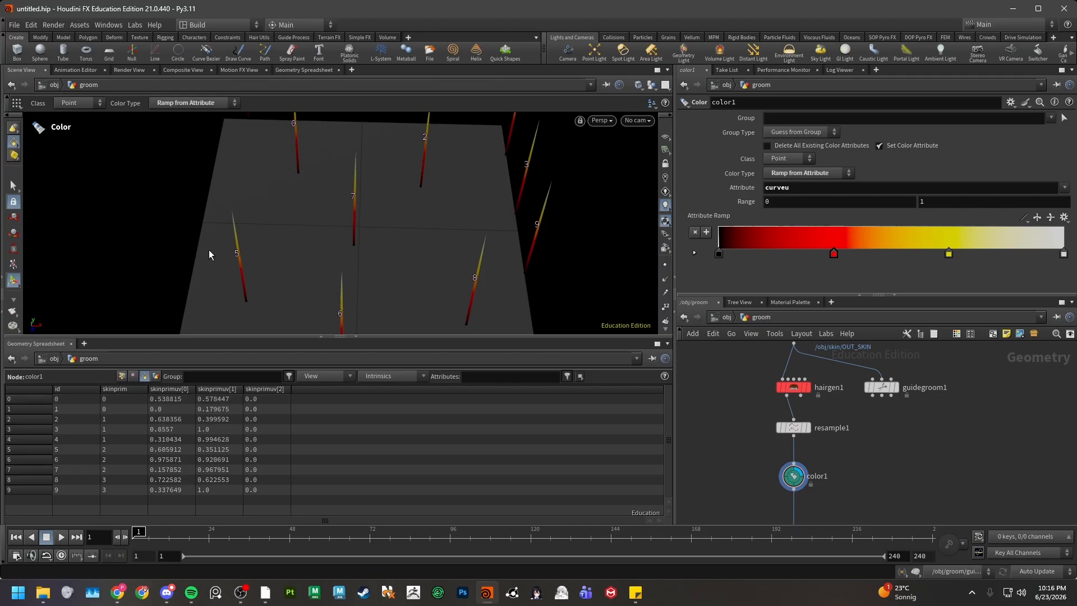
right_click_drag(305, 225, 322, 252, "alt")
middle_click_drag(322, 252, 331, 239, "alt")
left_click_drag(331, 240, 318, 242, "alt")
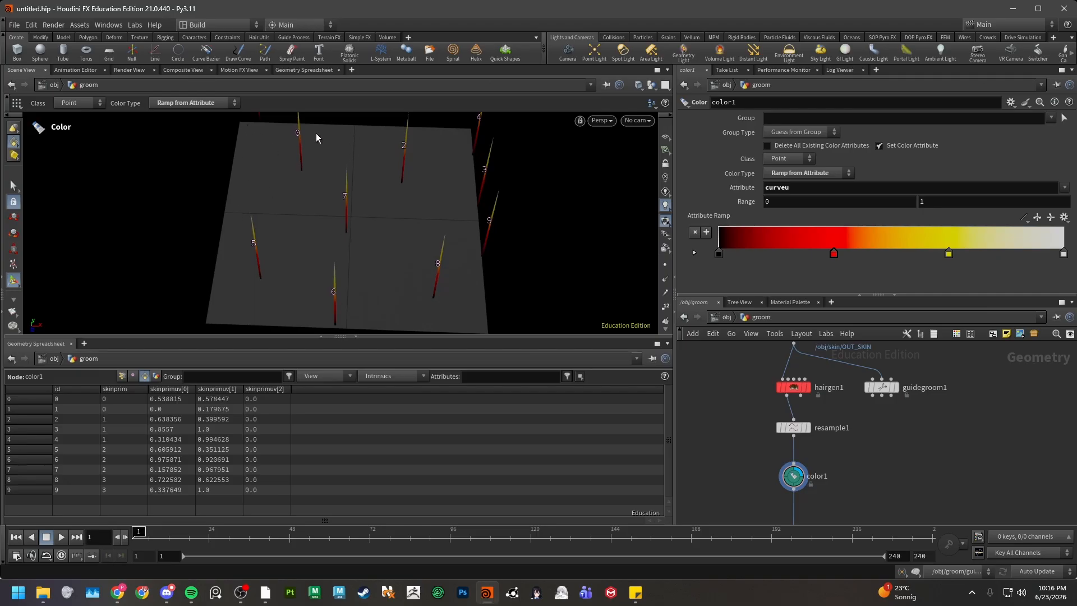
left_click(726, 318)
double_click(853, 405)
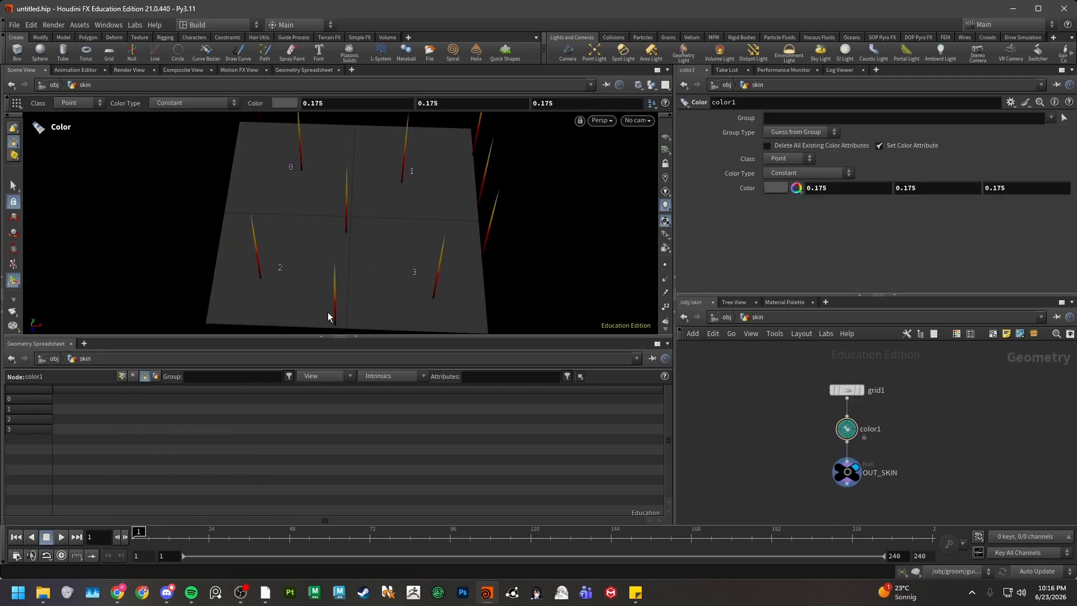
- Return to the groom object's network and review color1's primitive attributes in its node info
key("u")
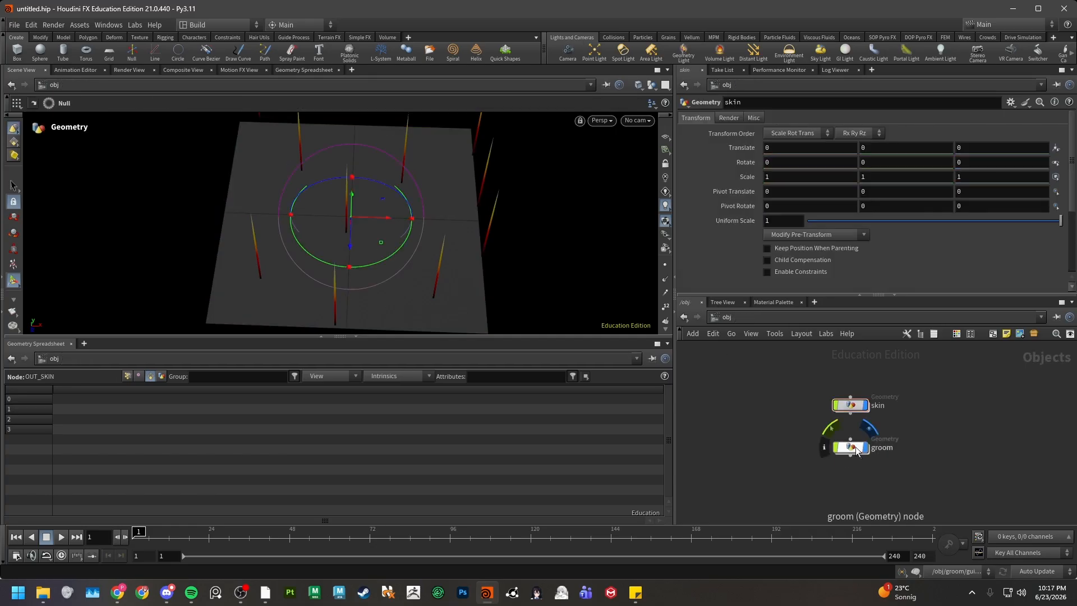
double_click(852, 446)
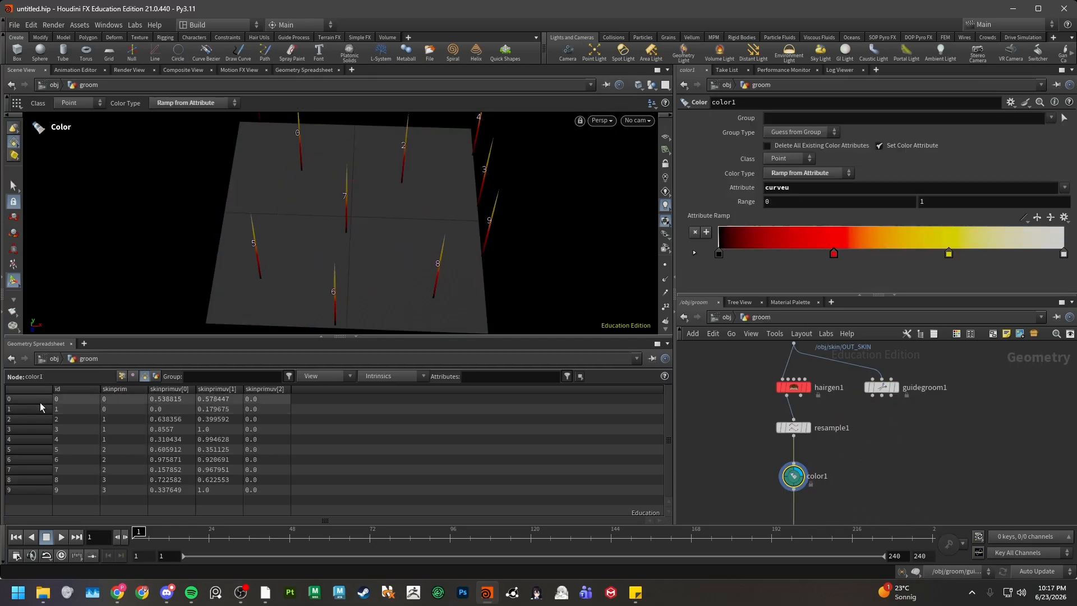
key("Escape")
left_click_drag(320, 180, 307, 193)
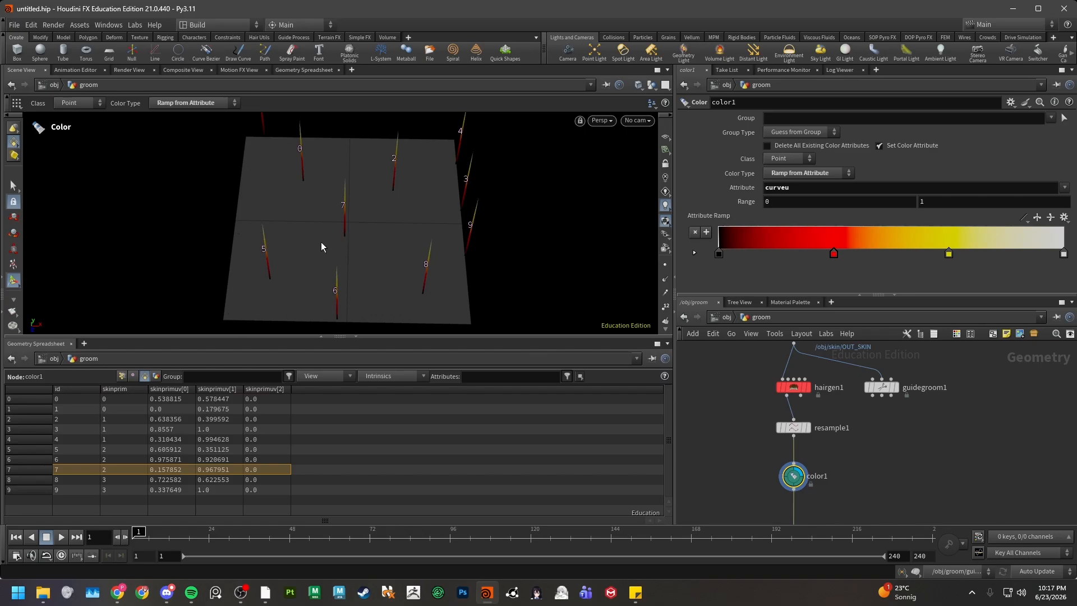
middle_click(793, 475)
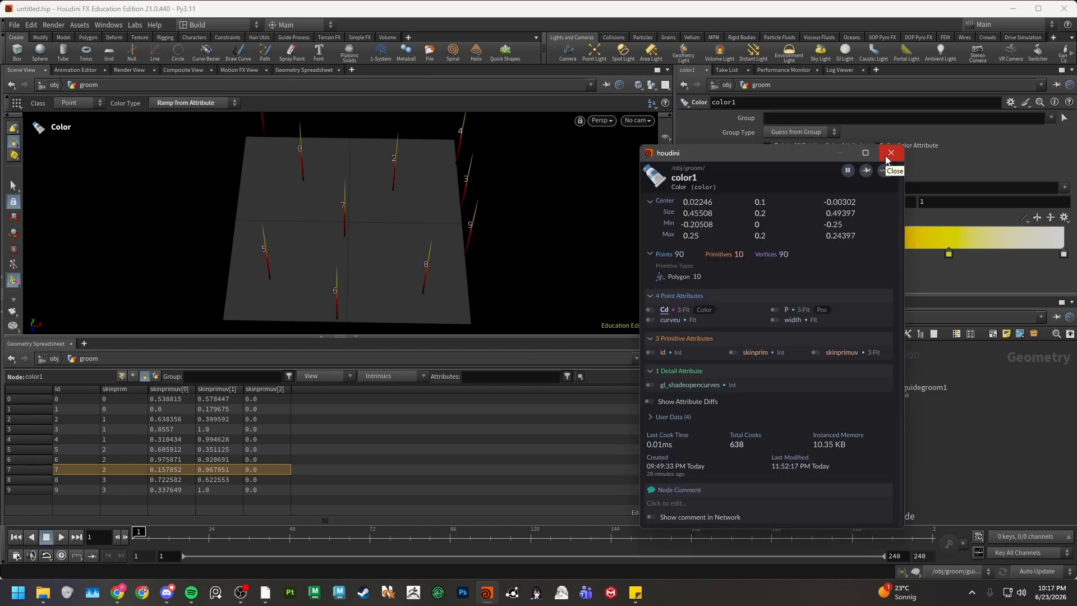
left_click(890, 154)
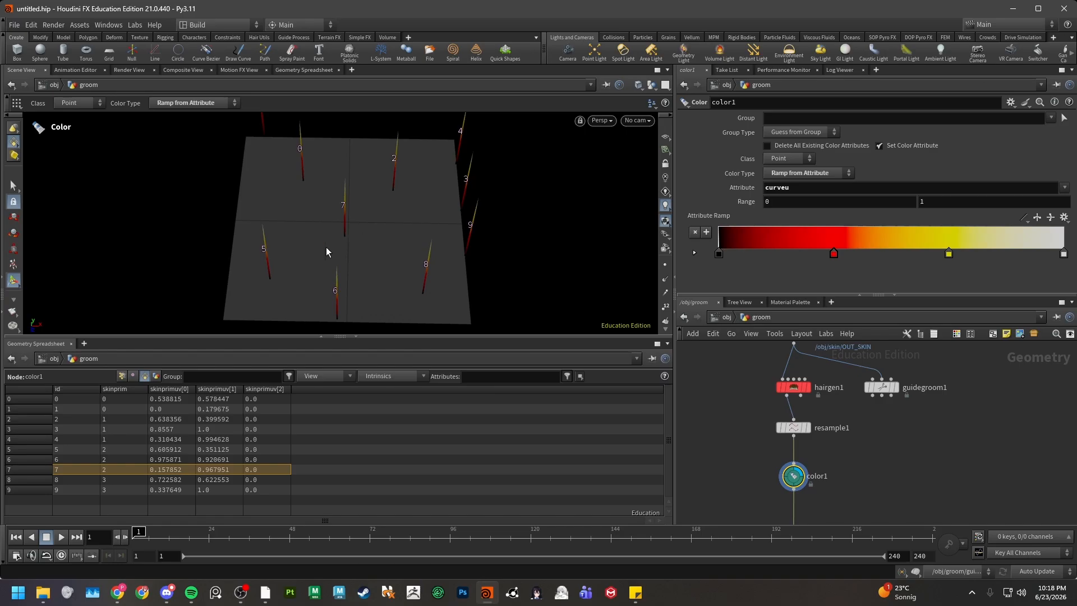
- Compare the skinprimuv values with where the hairs sit on the skin grid, seen from above
left_click_drag(326, 248, 337, 276, "alt")
middle_click_drag(336, 277, 333, 245, "alt")
left_click_drag(332, 245, 322, 247, "alt")
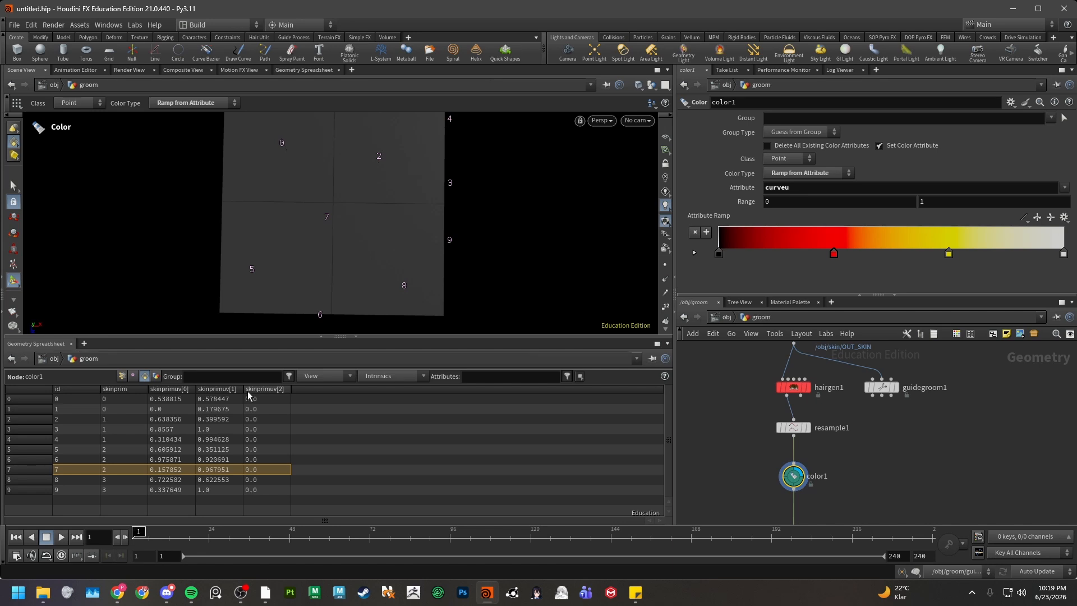
left_click_drag(353, 266, 371, 194, "alt")
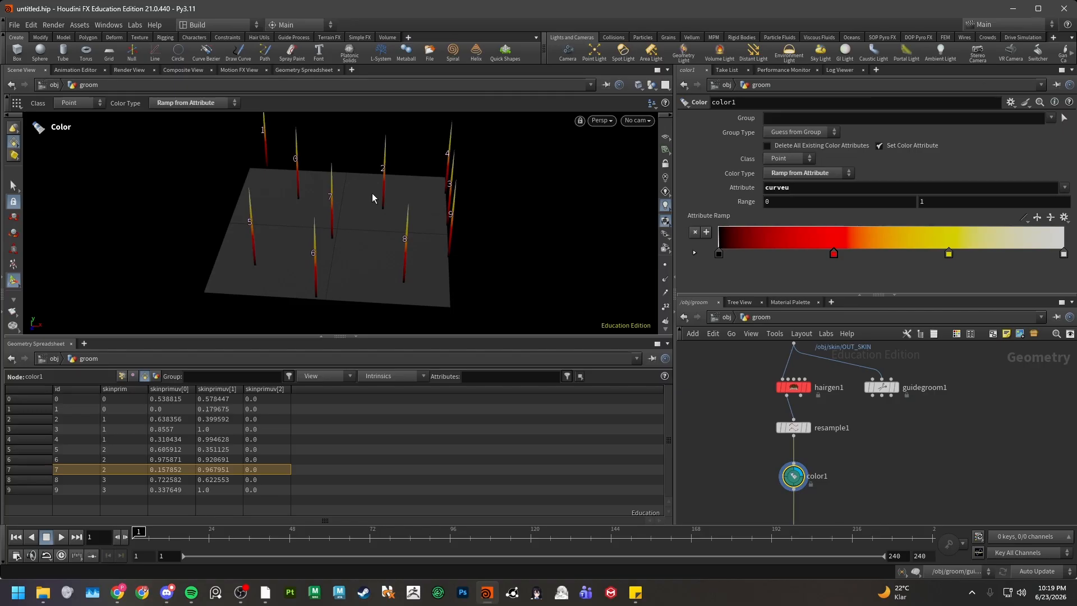
- Insert an Attribute Delete node after color1 and have it remove the skinprim and skinprimuv primitive attributes
scroll(827, 409, "up", 1)
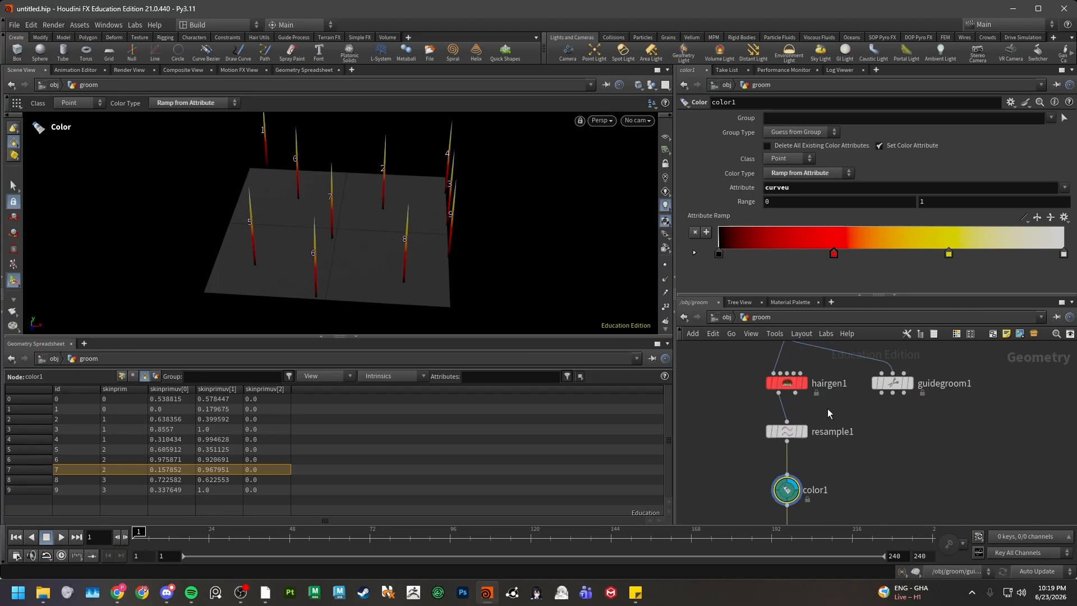
left_click_drag(735, 424, 747, 488)
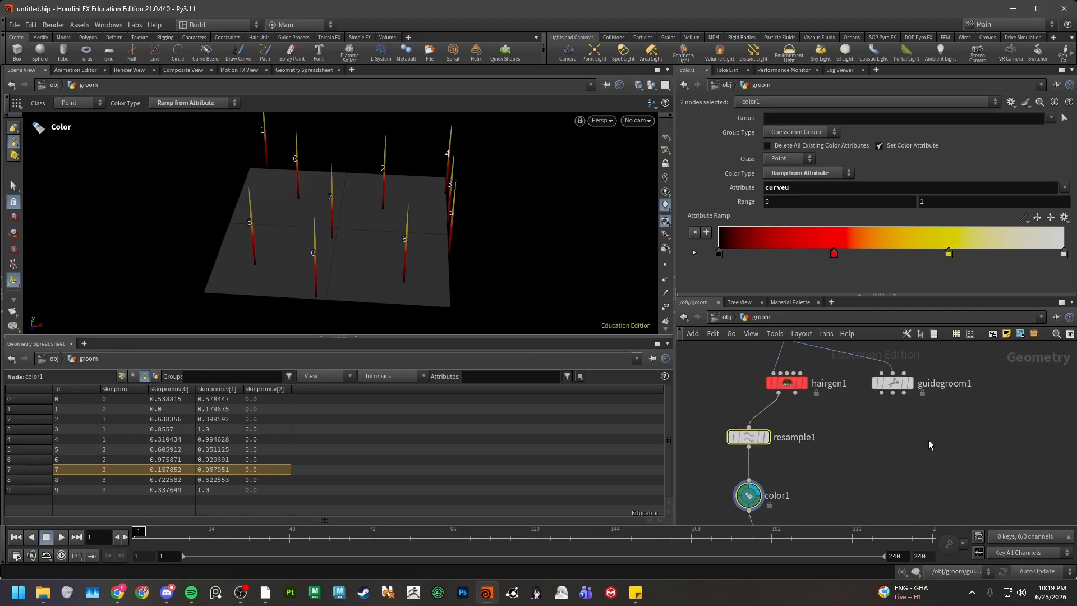
key("l")
key("Tab")
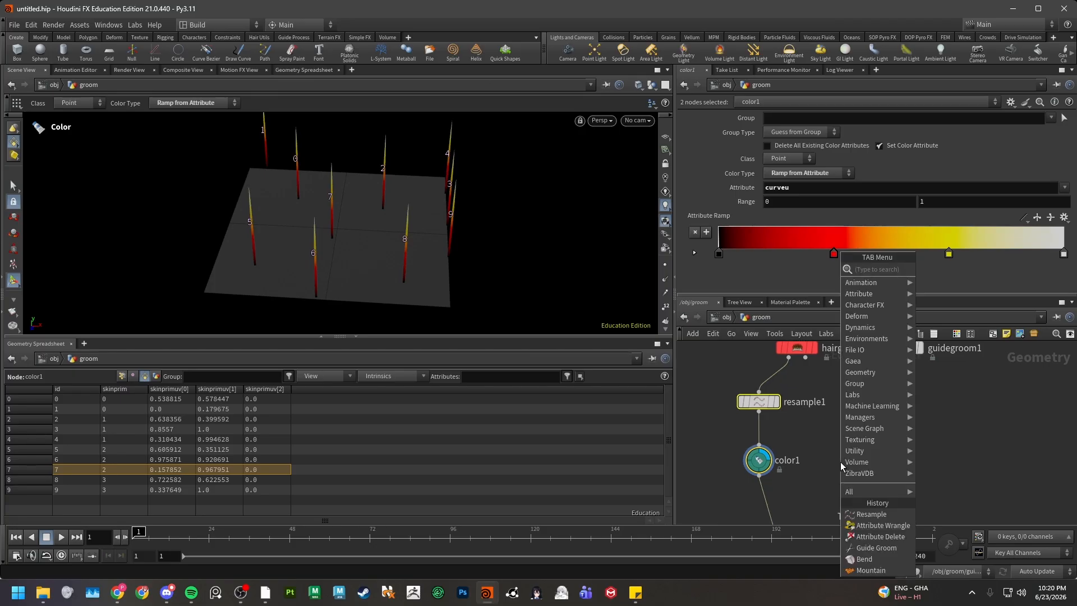
left_click(1064, 170)
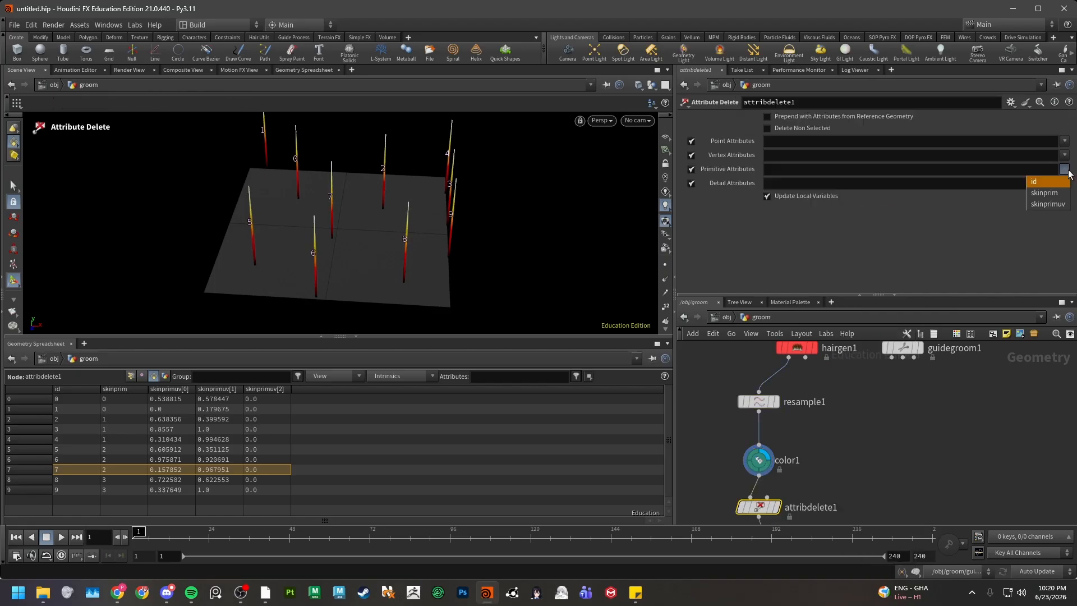
left_click(1049, 193)
left_click(1064, 170)
left_click(1047, 205)
- Add a displayed Hair Clump node between attribdelete1 and OUT_HAIRS, fed by hairgen1's skin output as well
mouse_move(779, 471)
key("Tab")
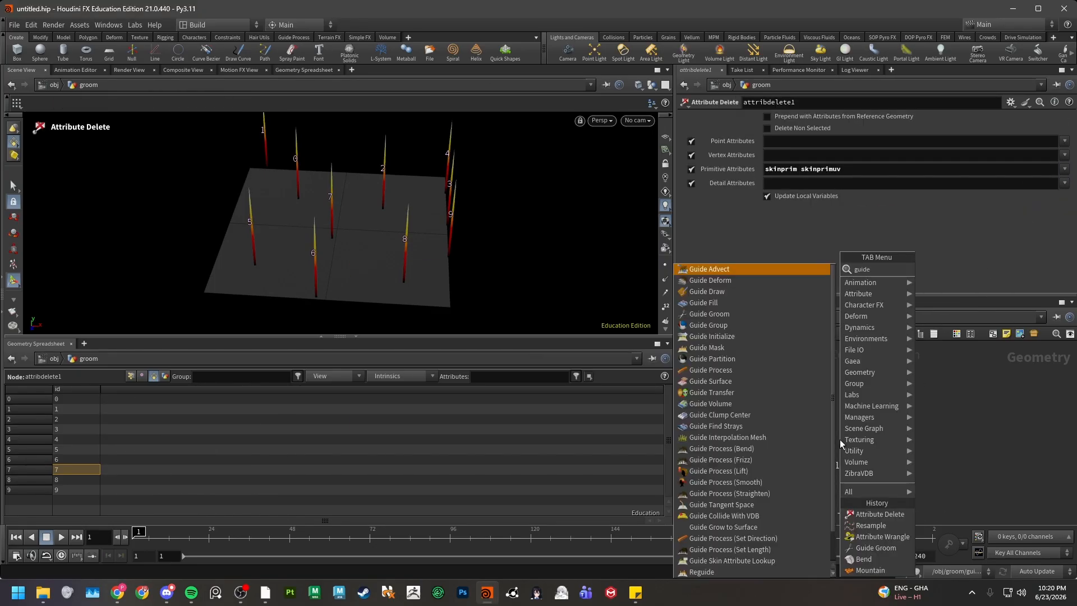
key("Escape")
key("Return")
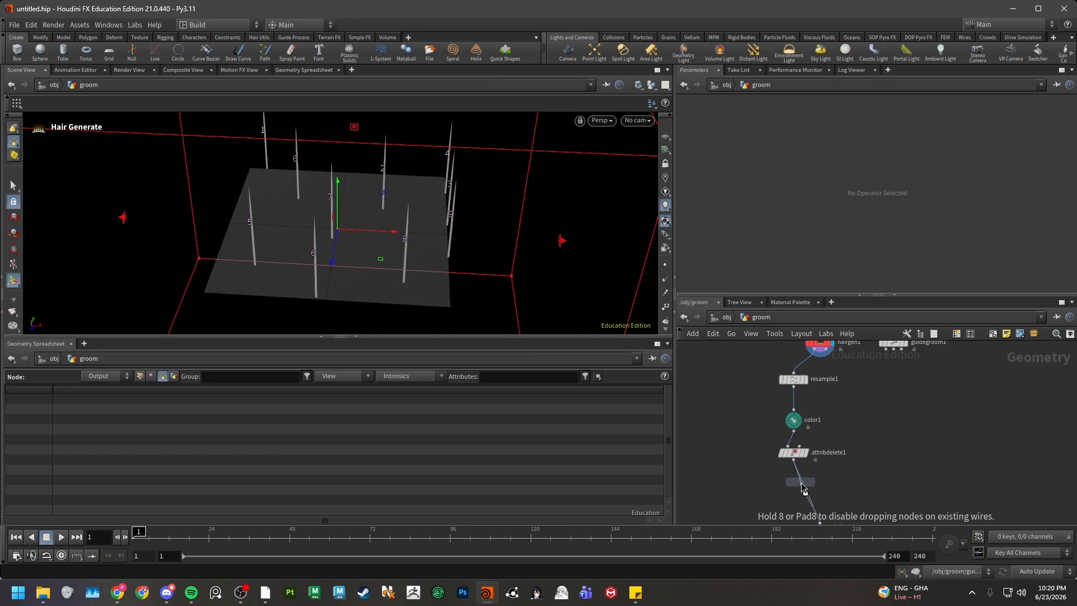
left_click(803, 488)
left_click_drag(805, 485, 823, 484)
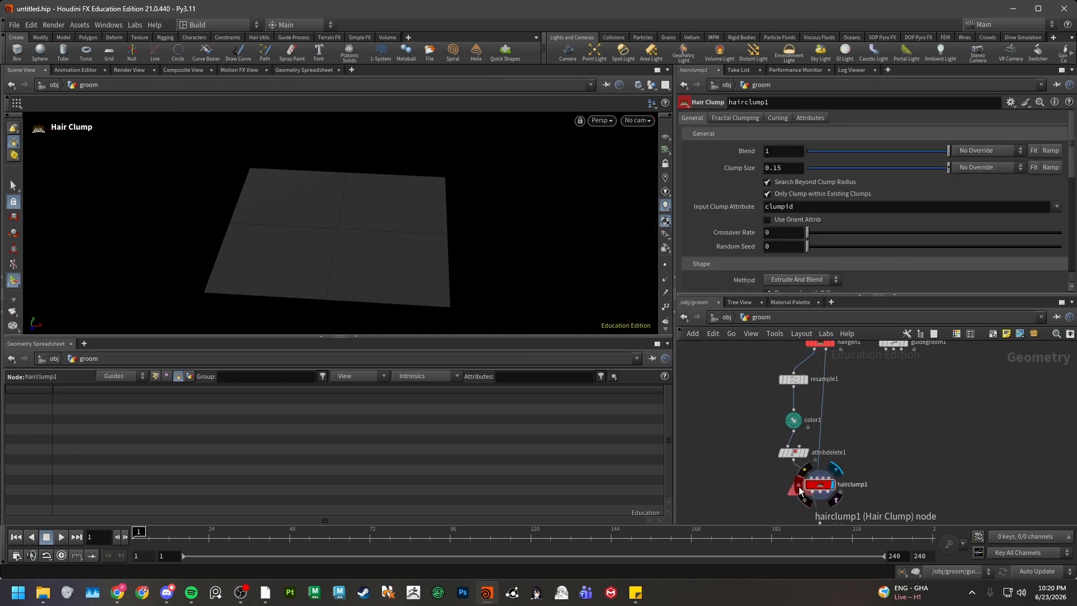
- Read the error details in hairclump1's node info and highlight the message about the attribute
left_click(800, 490)
left_click_drag(737, 159, 697, 176)
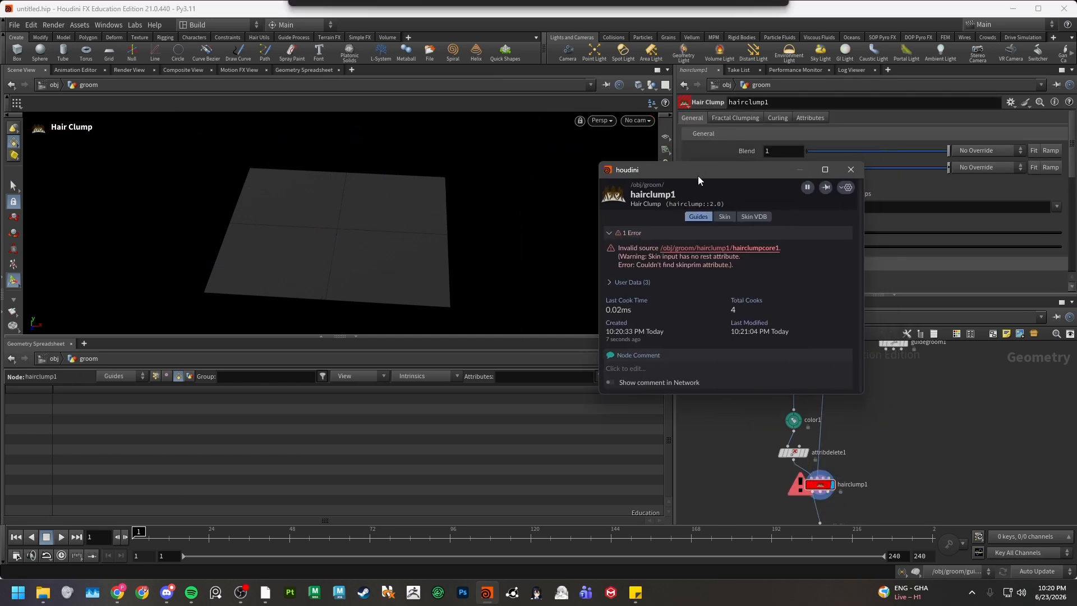
left_click_drag(636, 266, 727, 268)
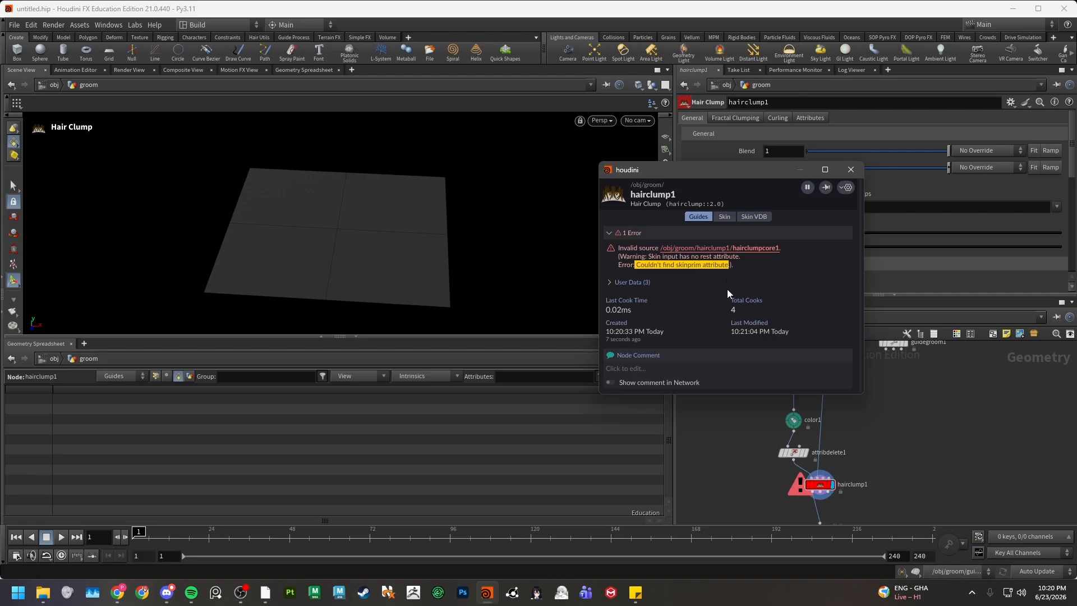
- Shift resample1, color1 and attribdelete1 away from the skin connection, and select color1 to view its attributes
middle_click_drag(851, 484, 857, 393)
scroll(857, 392, "up", 1)
scroll(857, 394, "down", 1)
left_click_drag(862, 476, 826, 430)
middle_click_drag(862, 370, 848, 461)
left_click(746, 453)
scroll(786, 451, "up", 1)
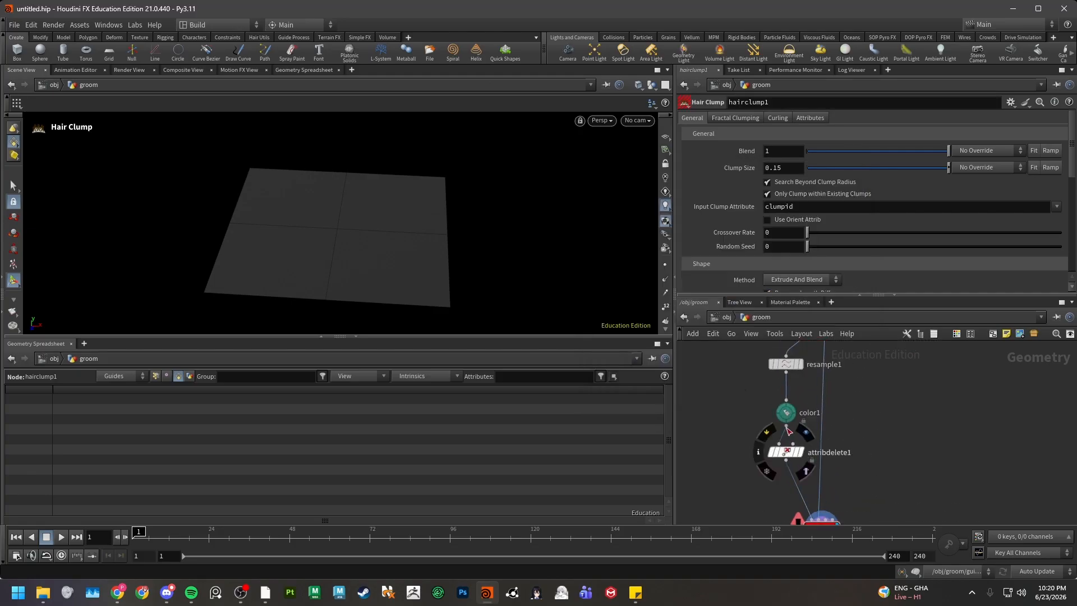
middle_click_drag(788, 431, 782, 464)
left_click_drag(735, 393, 789, 494)
left_click_drag(779, 395, 761, 396)
left_click(872, 419)
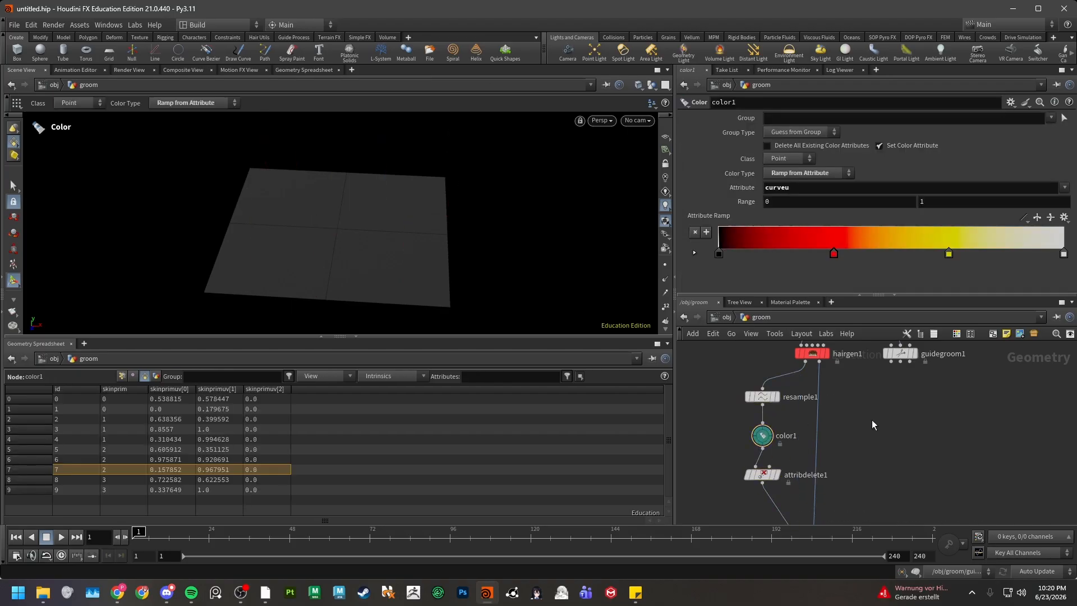
- Insert a Guide Skin Attribute Lookup node between attribdelete1 and hairclump1, and connect hairgen1's skin output to its second input
key("Tab")
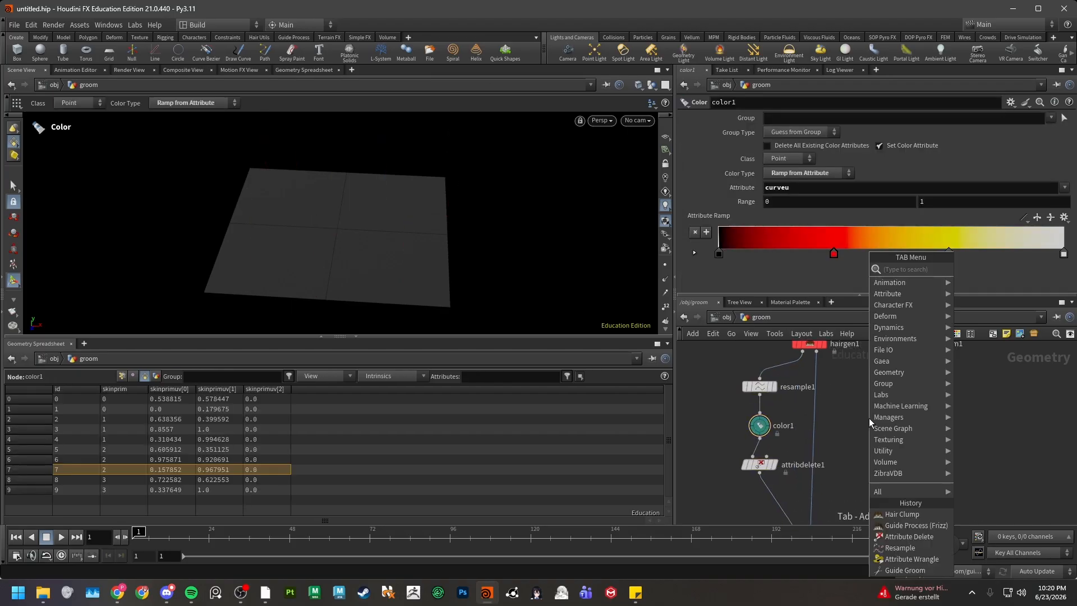
type("guide skin")
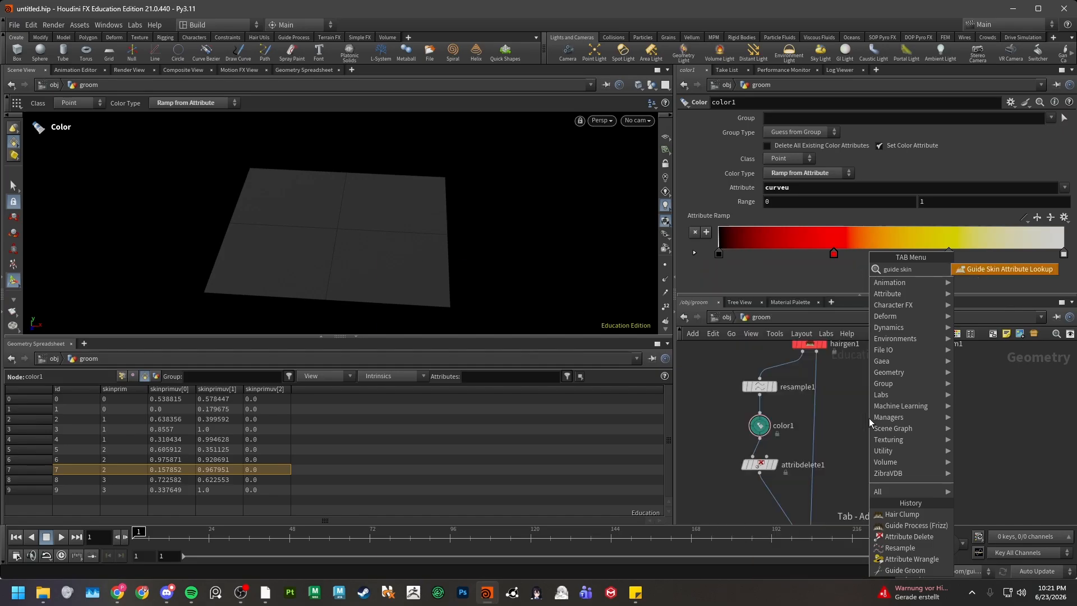
key("Return")
left_click(774, 487)
middle_click_drag(795, 418, 808, 457)
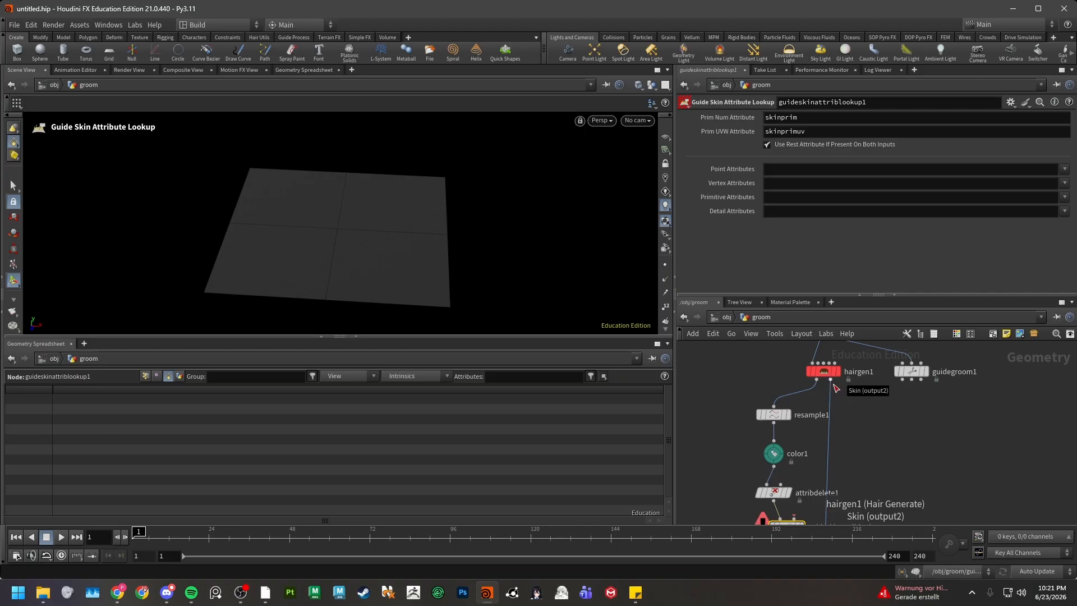
left_click(832, 383)
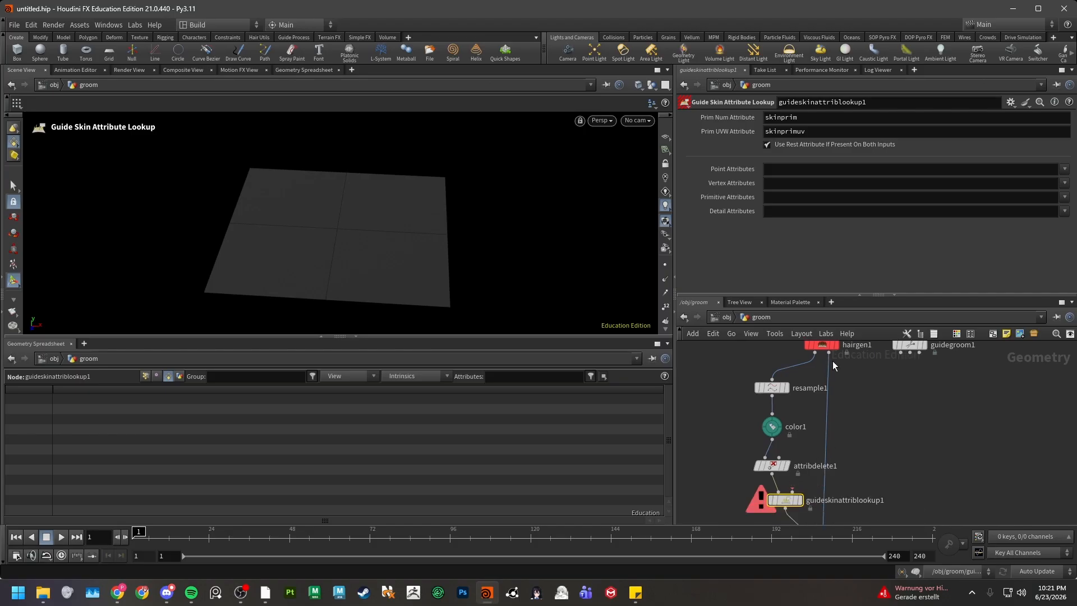
left_click(799, 487)
middle_click_drag(799, 487, 815, 427)
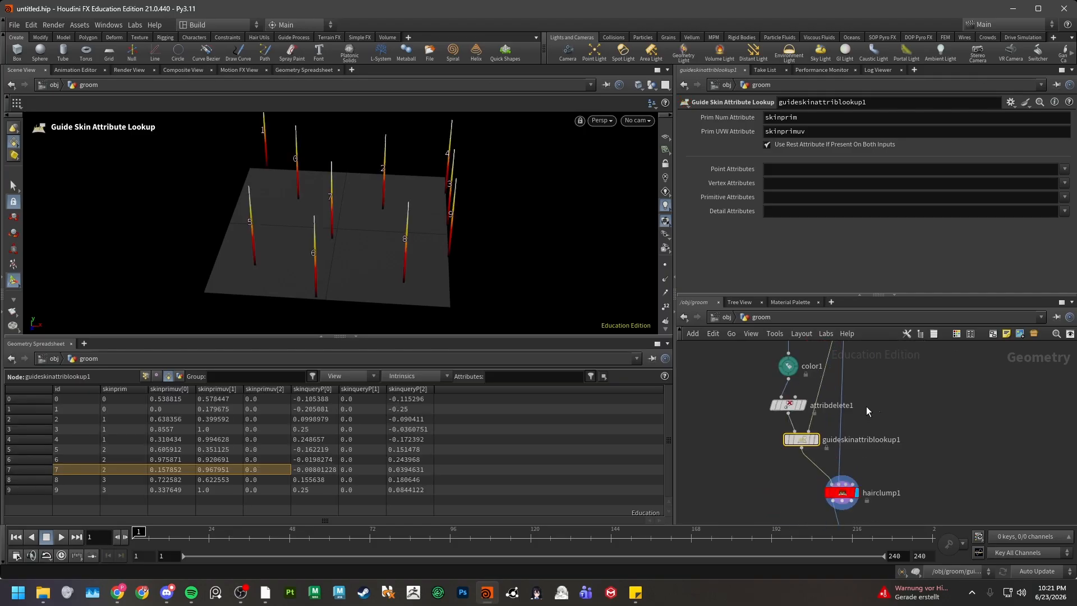
- Examine guideskinattriblookup1's primitive attributes in its node info and the skinqueryP values of the first hair
middle_click(801, 439)
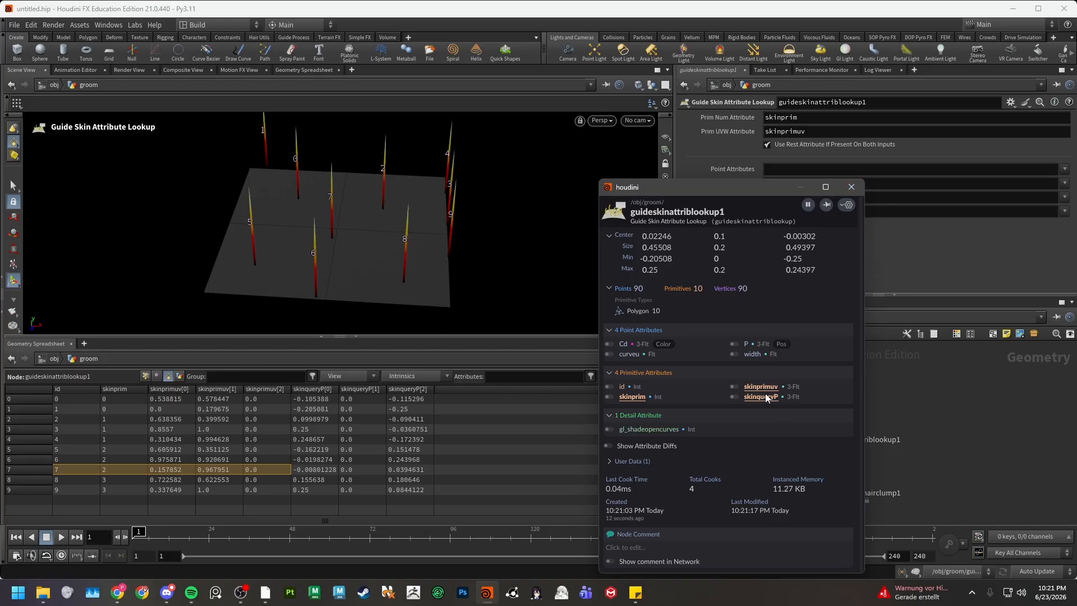
left_click(851, 187)
scroll(815, 413, "up", 2)
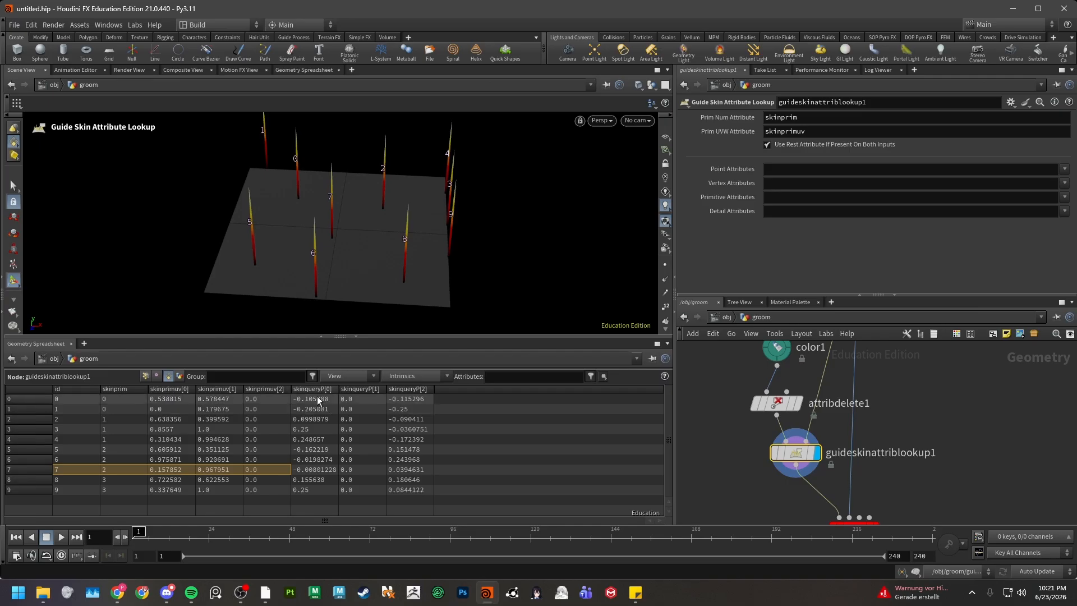
left_click_drag(313, 399, 402, 401)
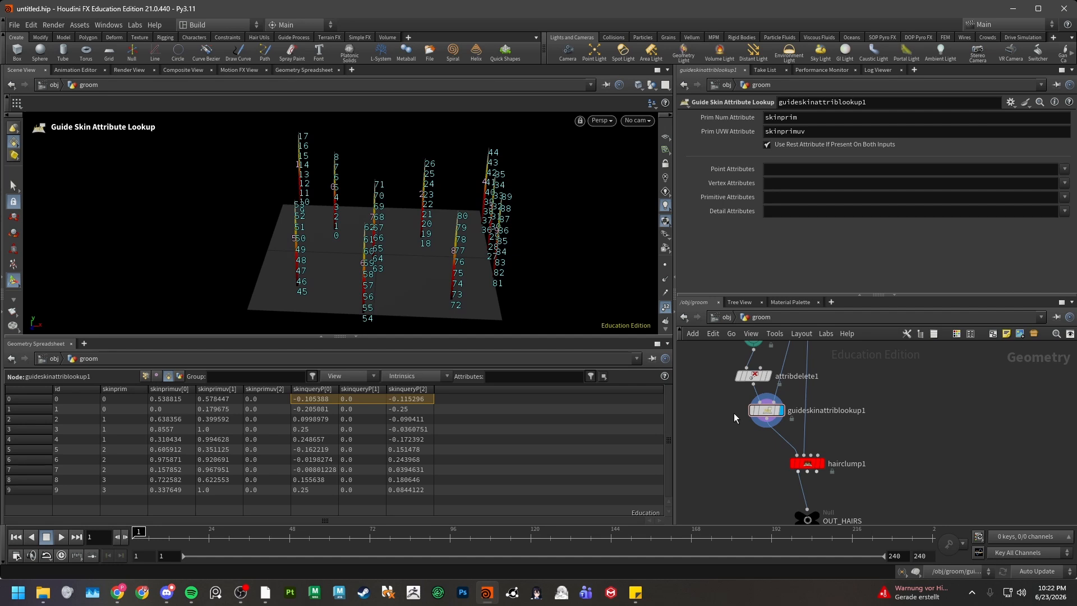
mouse_move(761, 413)
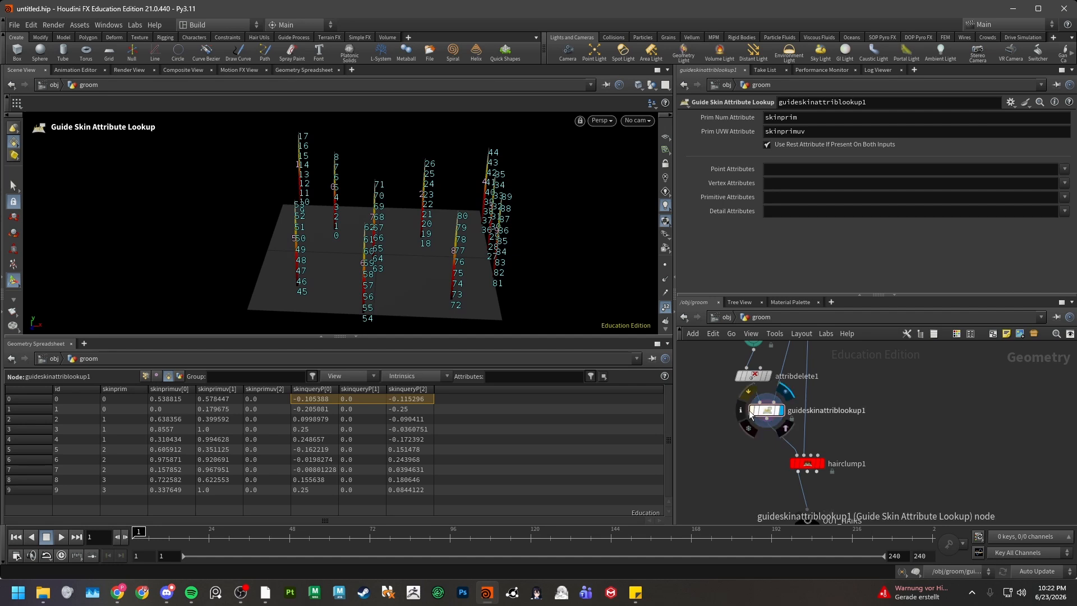
scroll(761, 414, "down", 1)
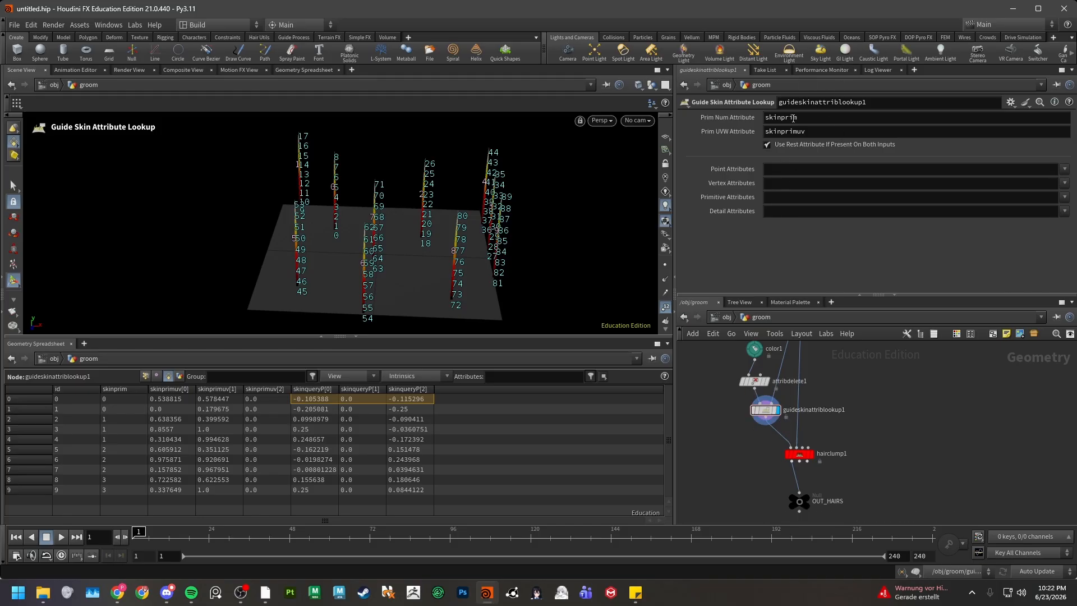
scroll(818, 415, "up", 1)
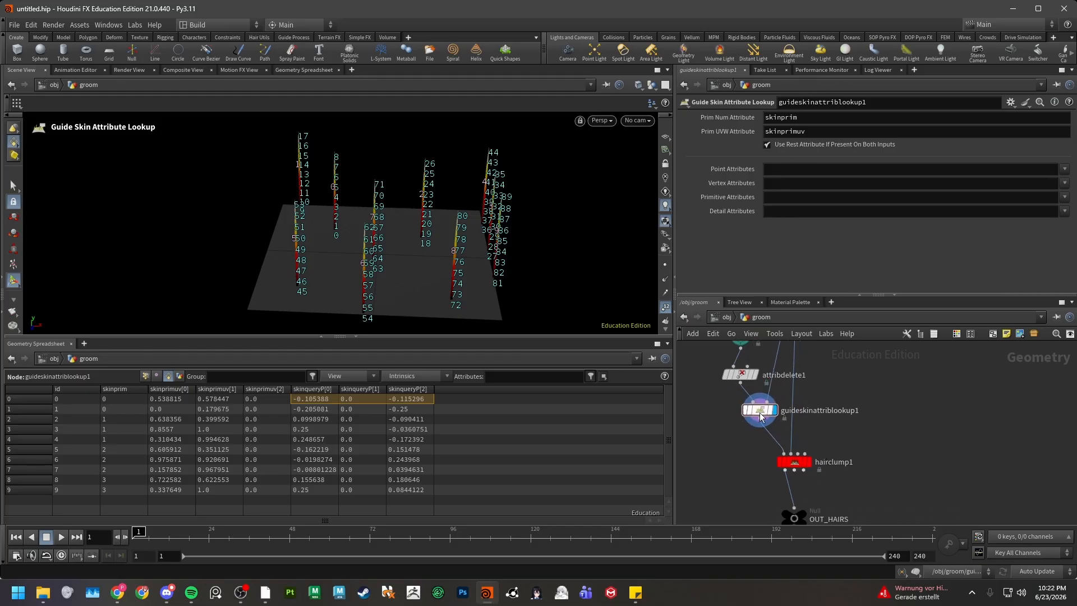
- Remove attribdelete1, guideskinattriblookup1 and hairclump1 from the network, and place OUT_HAIRS just below color1
left_click(736, 409)
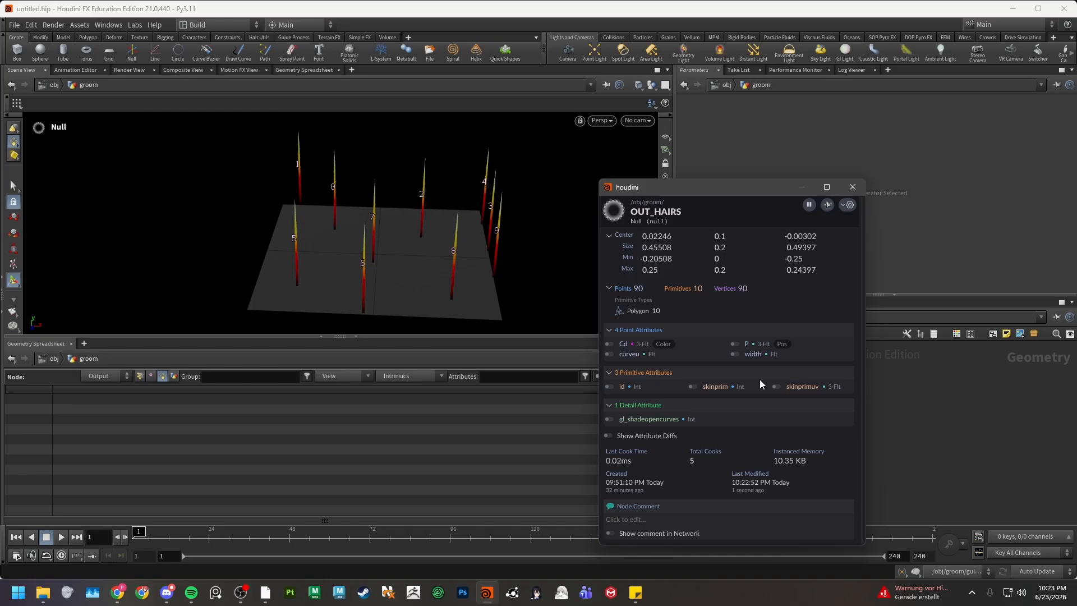
left_click(856, 190)
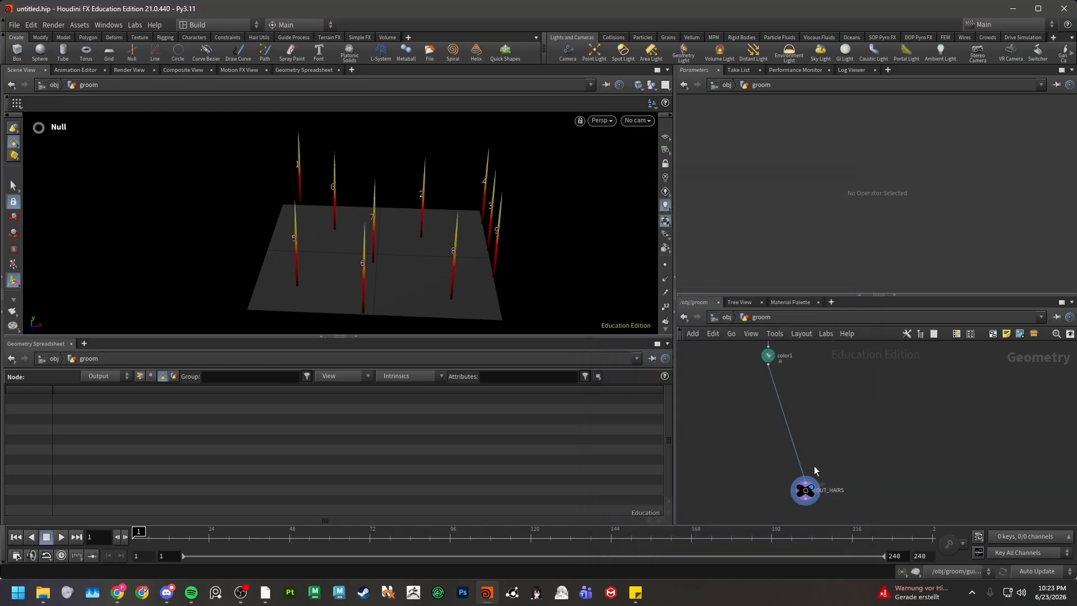
left_click_drag(805, 522, 805, 443)
middle_click_drag(807, 429, 807, 479)
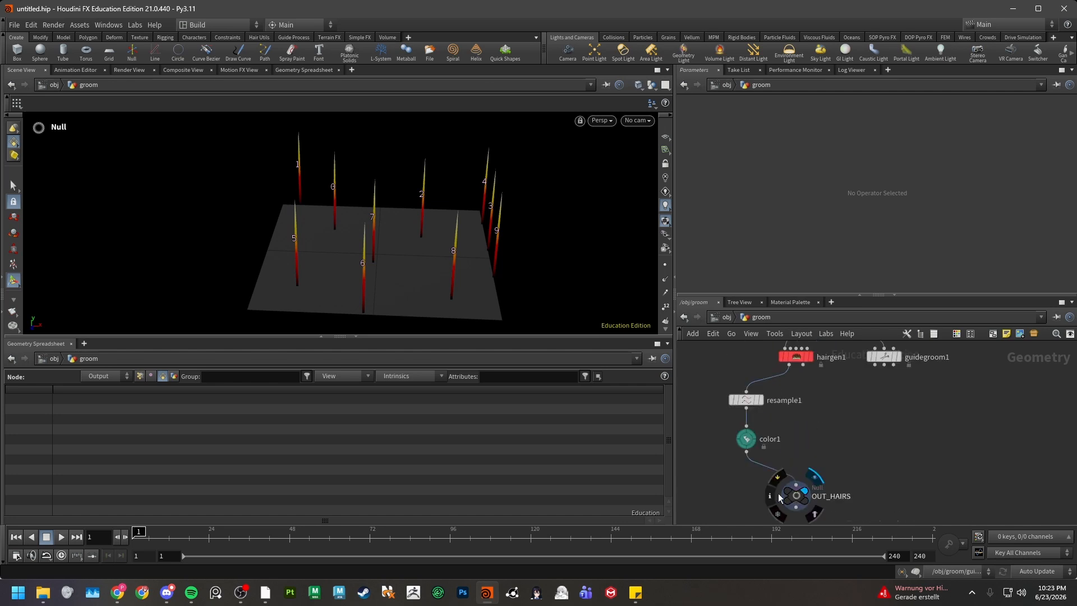
- Check OUT_HAIRS's attributes in its node info, and the groom object's Shade Open Curves In Viewport option
left_click(774, 496)
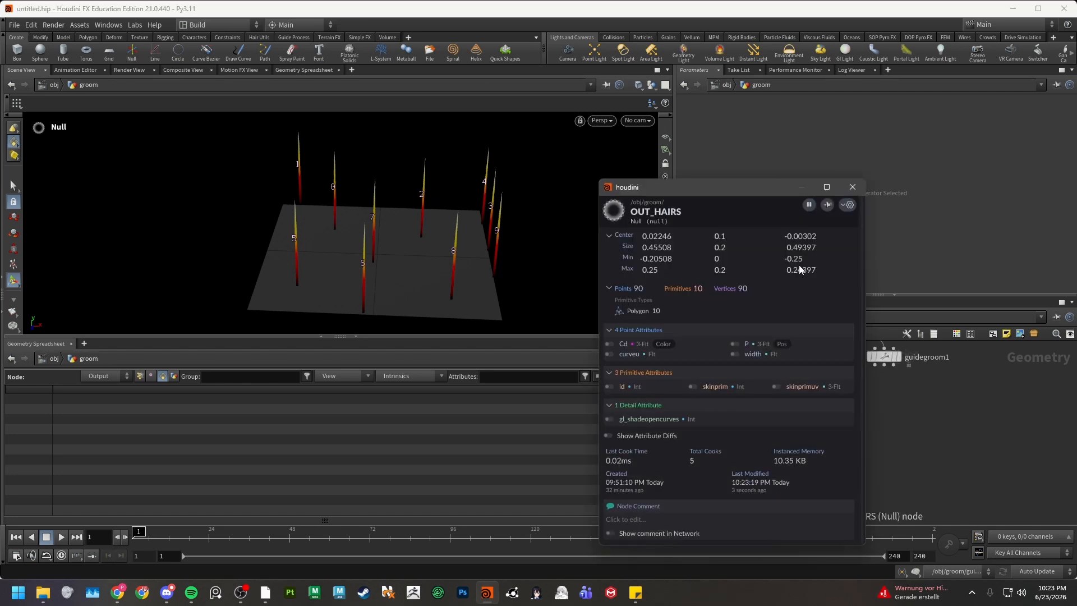
left_click(848, 190)
key("u")
middle_click_drag(829, 435, 730, 436)
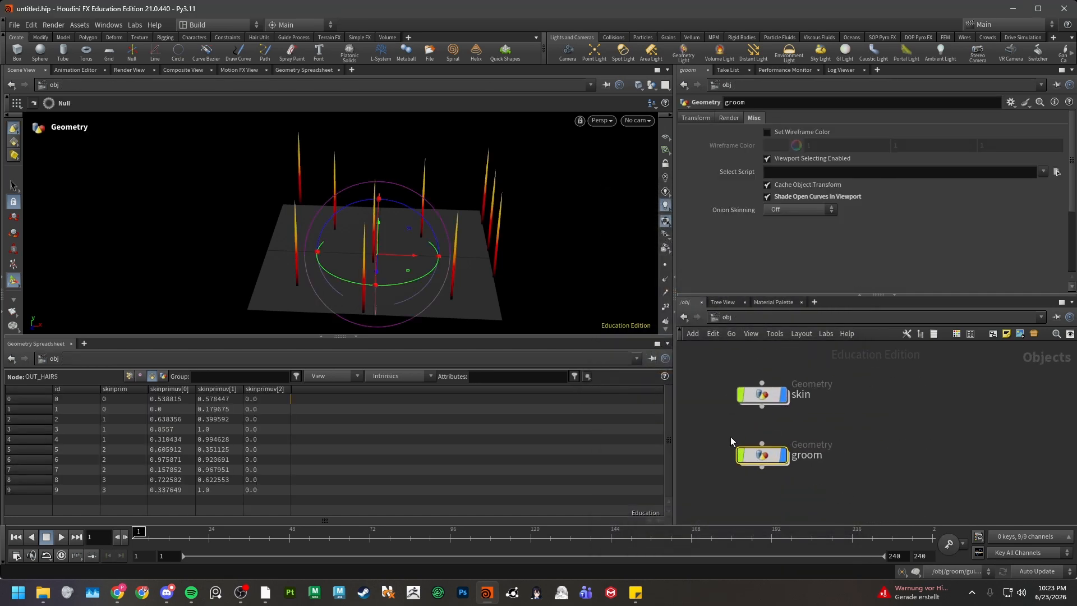
left_click_drag(717, 424, 824, 483)
left_click(803, 197)
double_click(762, 454)
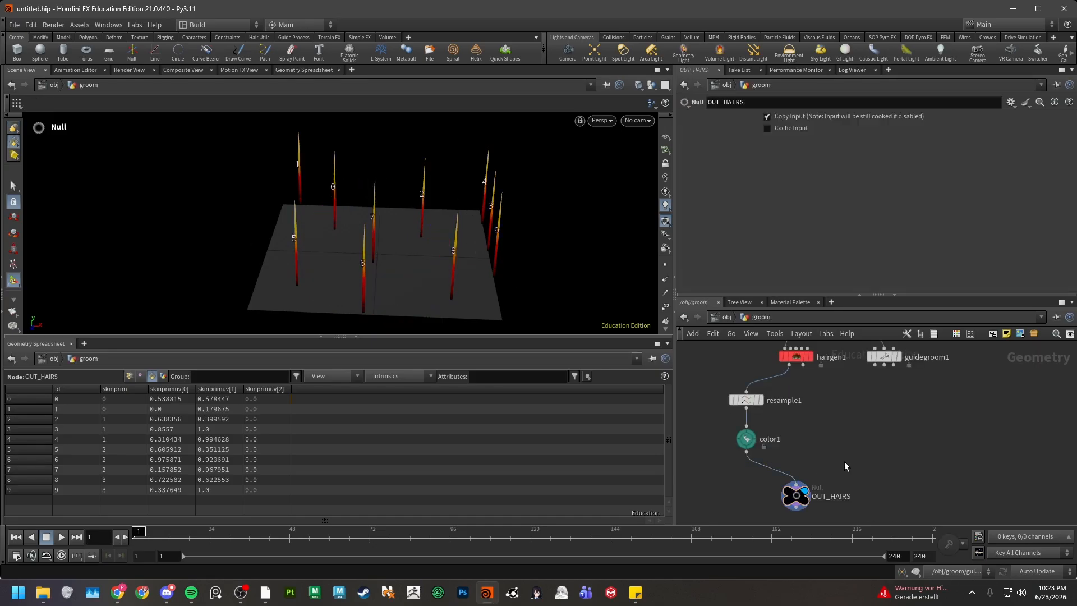
- Insert an Attribute Delete node between color1 and OUT_HAIRS that removes the detail attribute gl_shadeopencurves
right_click(777, 464)
type("attribdel")
key("Return")
left_click(1068, 184)
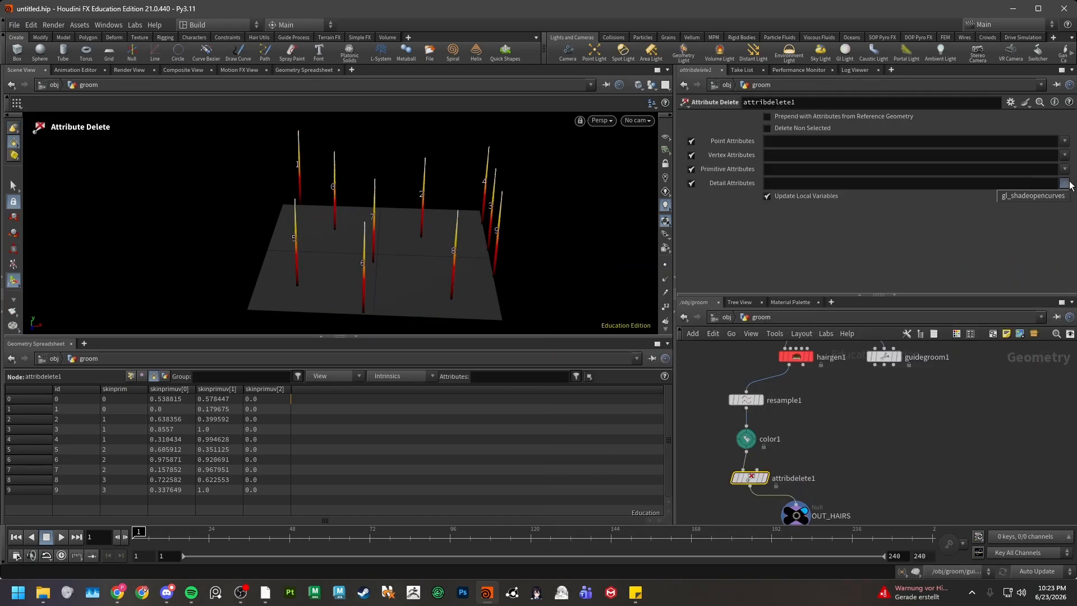
left_click(1036, 194)
key("Escape")
scroll(422, 238, "up", 3)
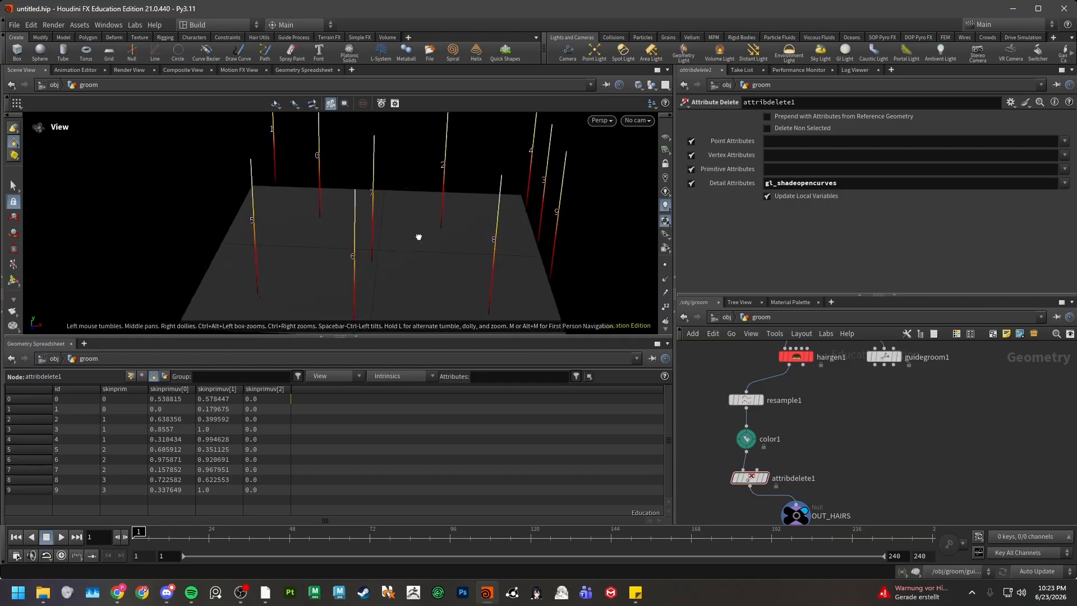
- Return to the object level and enable Shade Open Curves In Viewport on the groom object
left_click(724, 317)
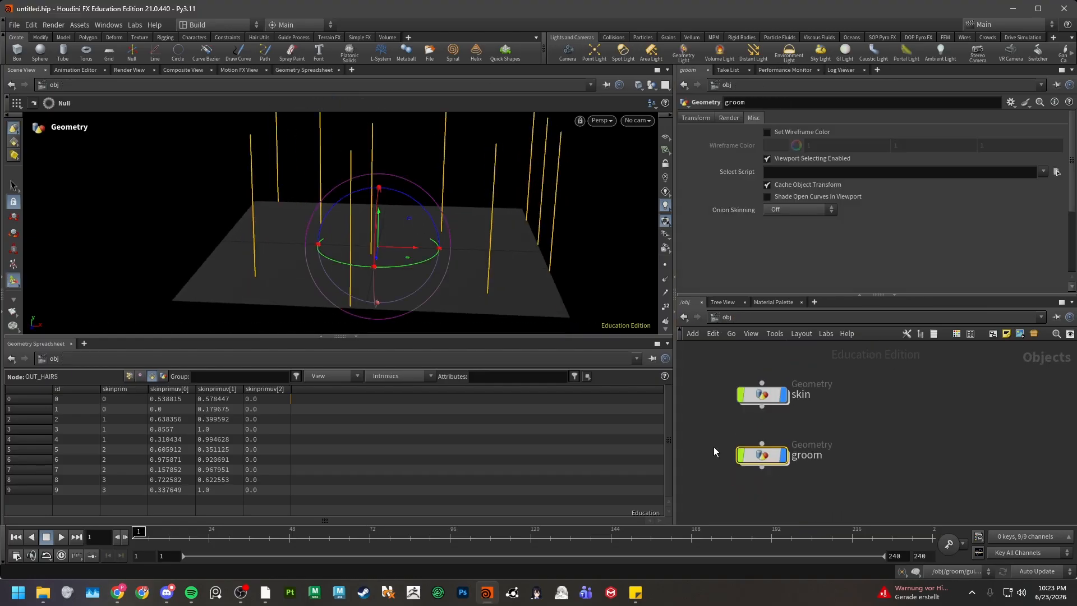
left_click(782, 197)
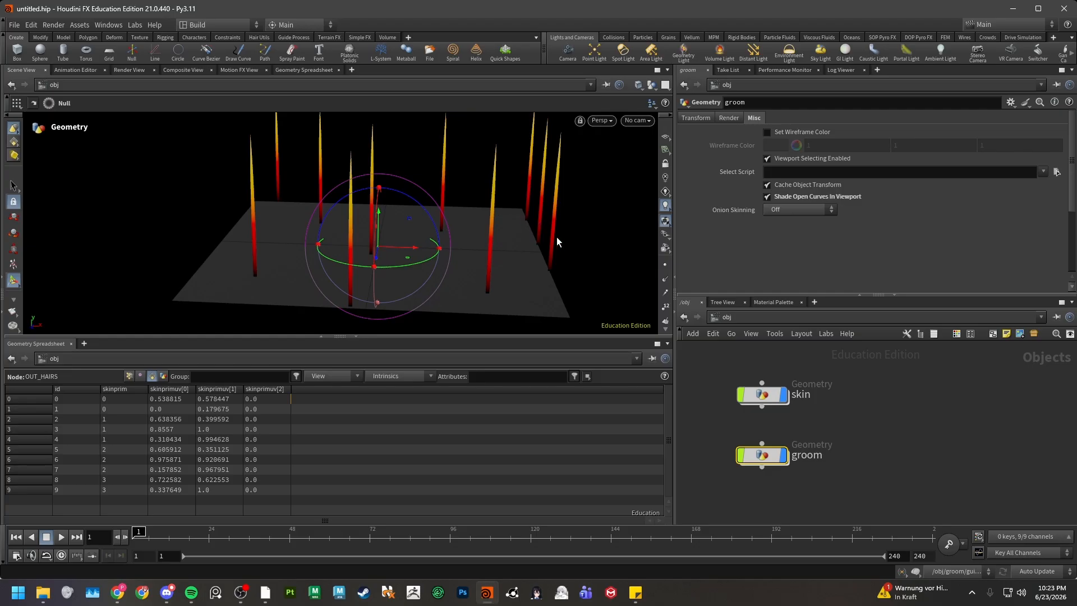
- Review OUT_HAIRS's attributes in its node info, plus the point attributes and the skinprimuv values of all hairs in the spreadsheet
middle_click(809, 464)
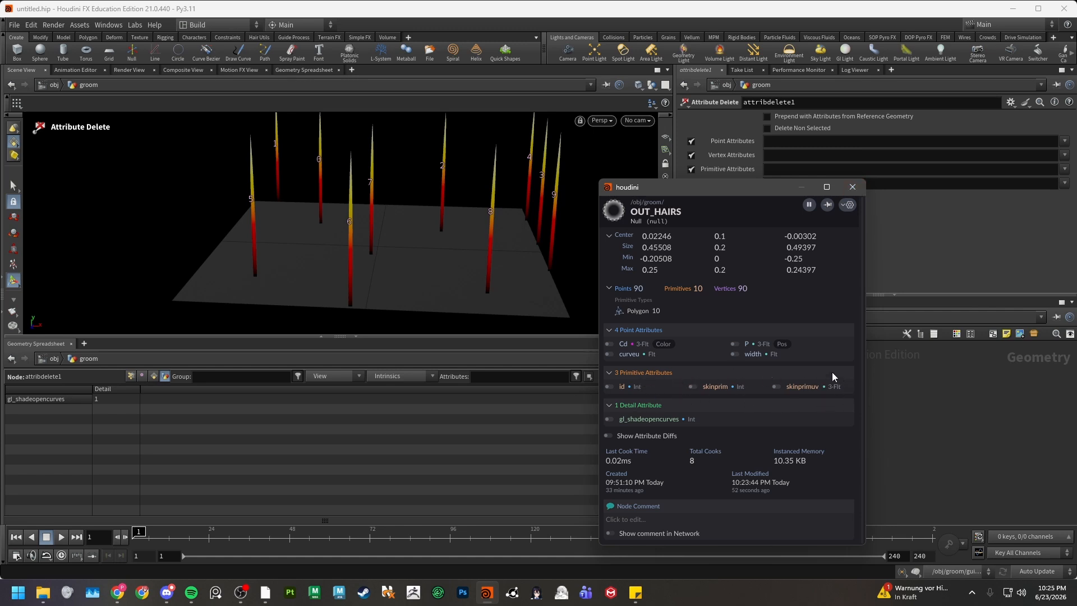
left_click(850, 189)
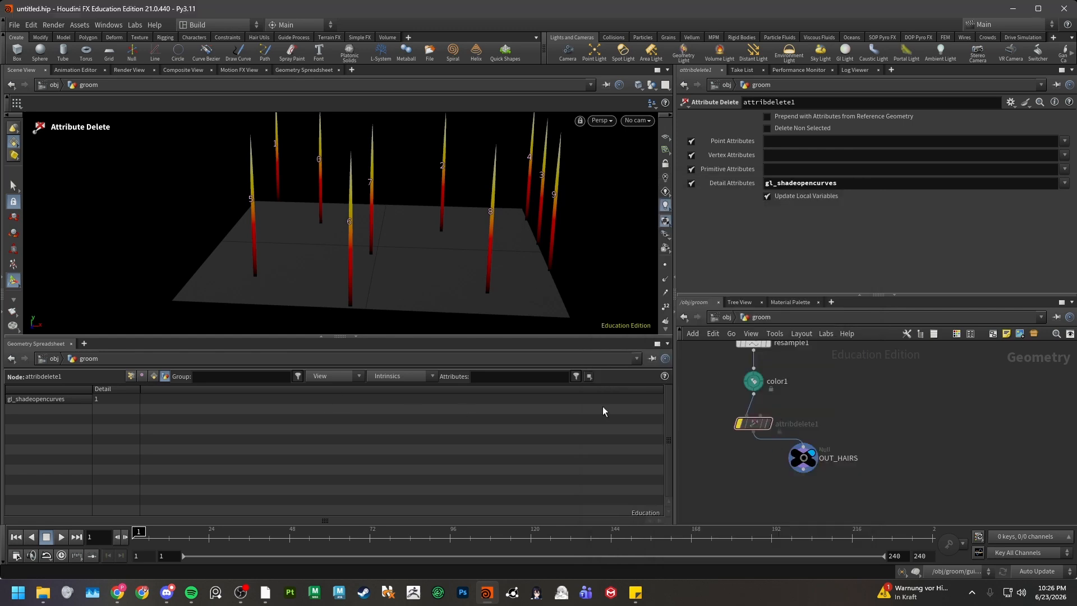
left_click(131, 376)
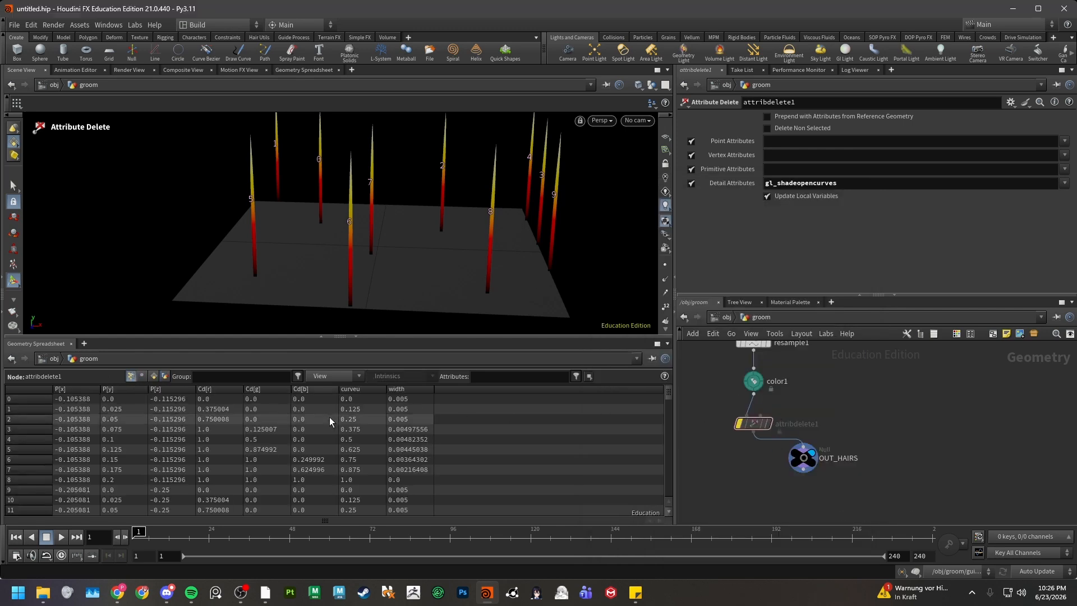
left_click(154, 376)
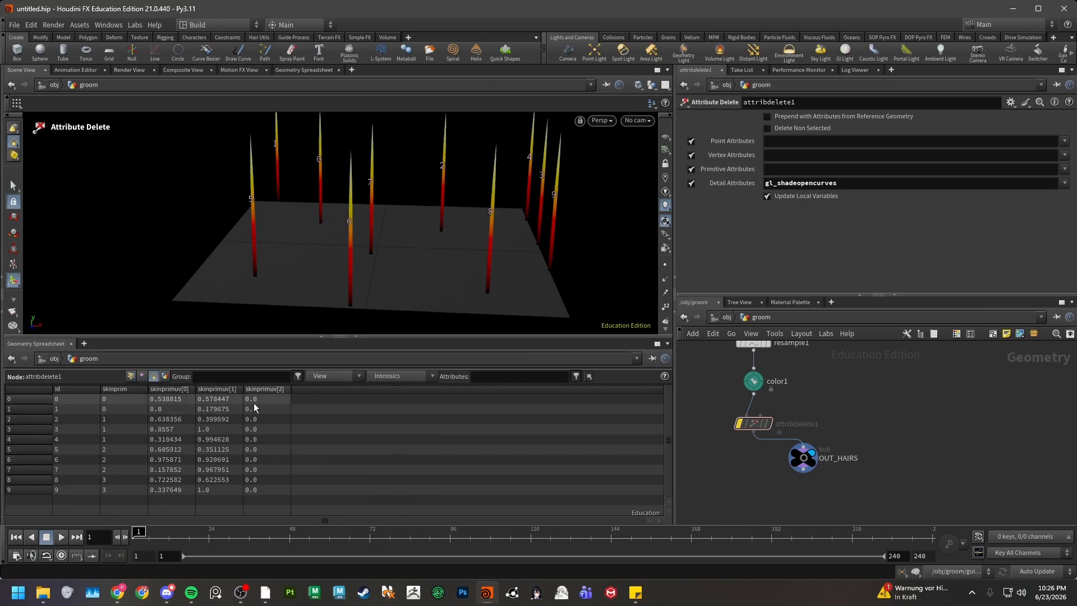
left_click(259, 400)
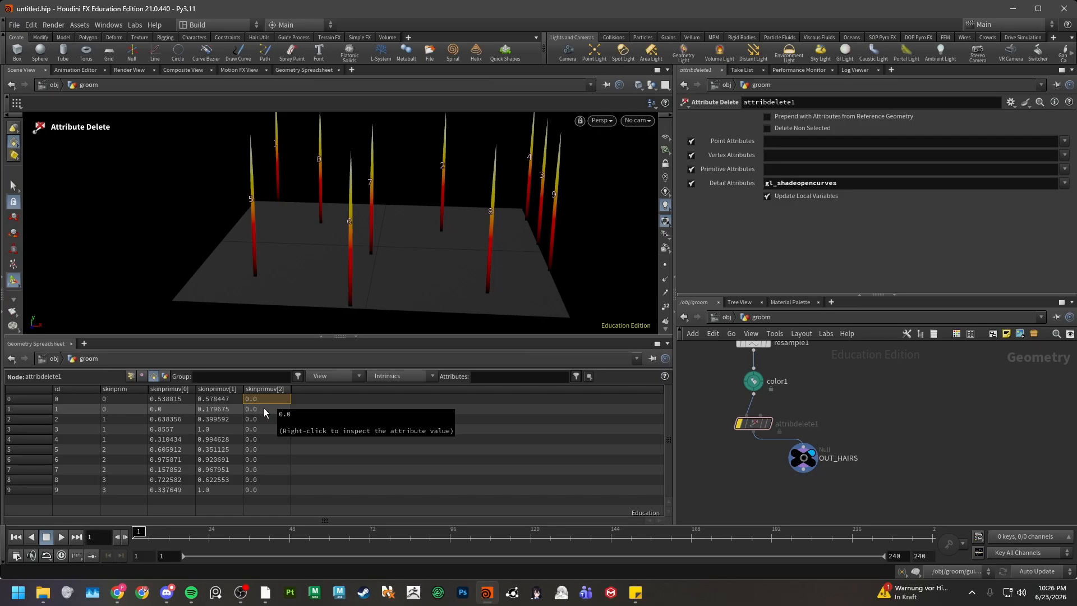
left_click(166, 400)
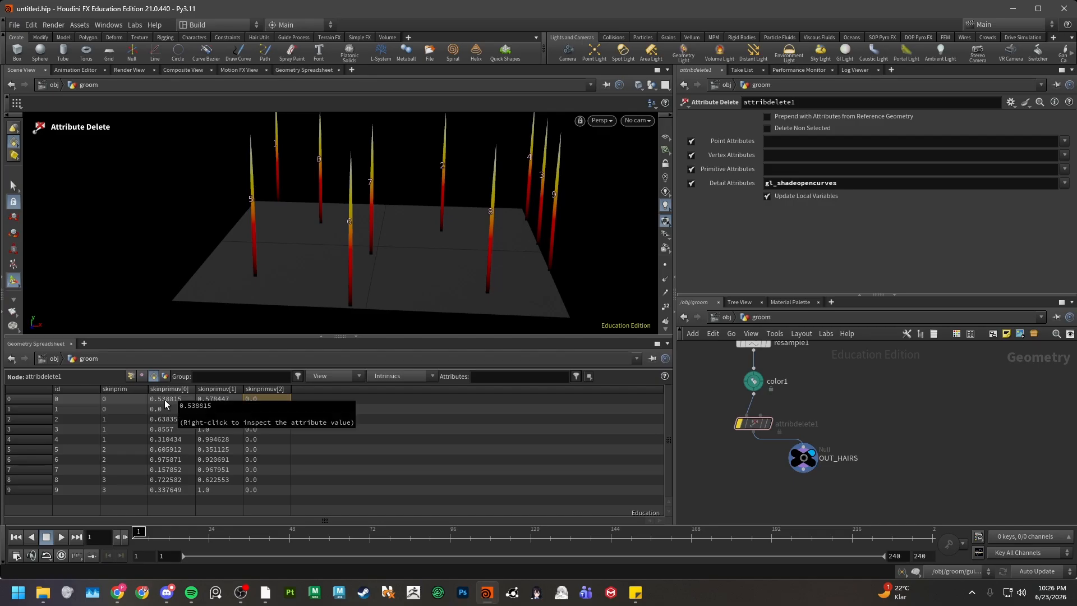
left_click(214, 488, "shift")
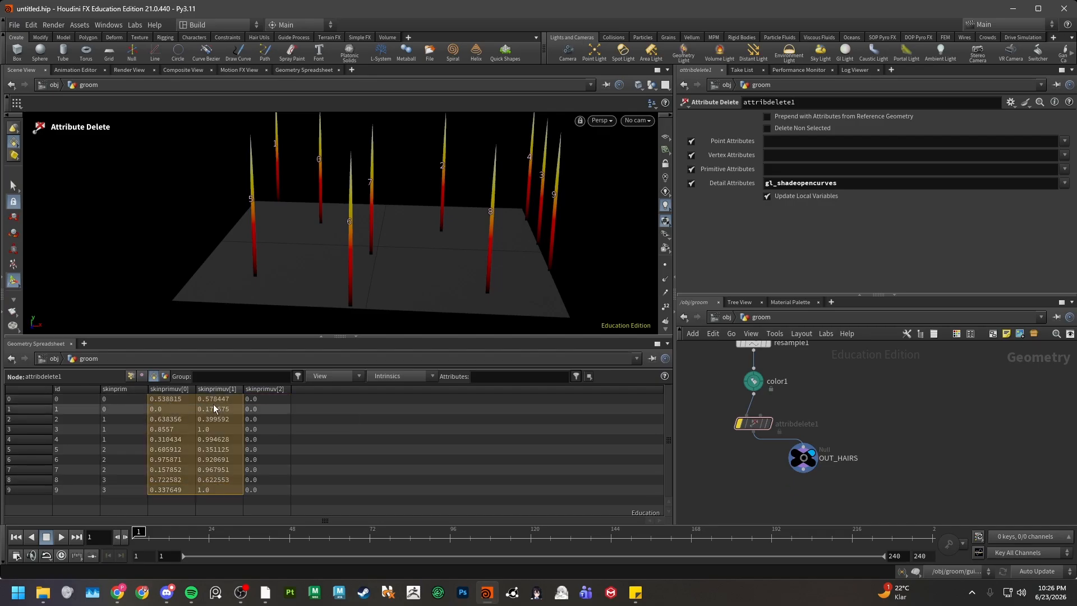
- Recheck the point, primitive and detail attributes of OUT_HAIRS in its node info
middle_click_drag(876, 431, 869, 454)
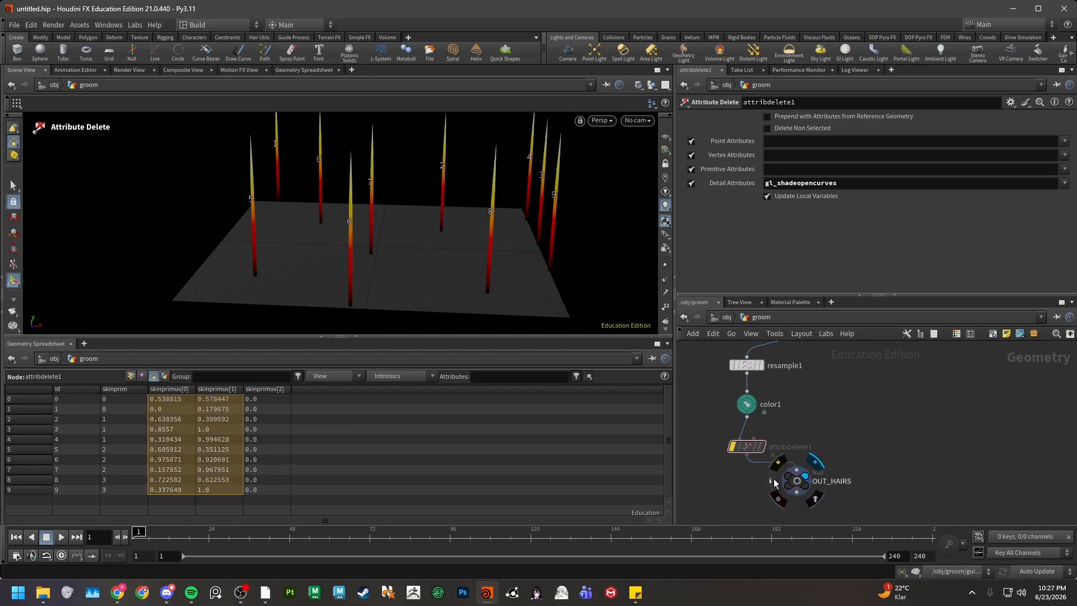
left_click(774, 483)
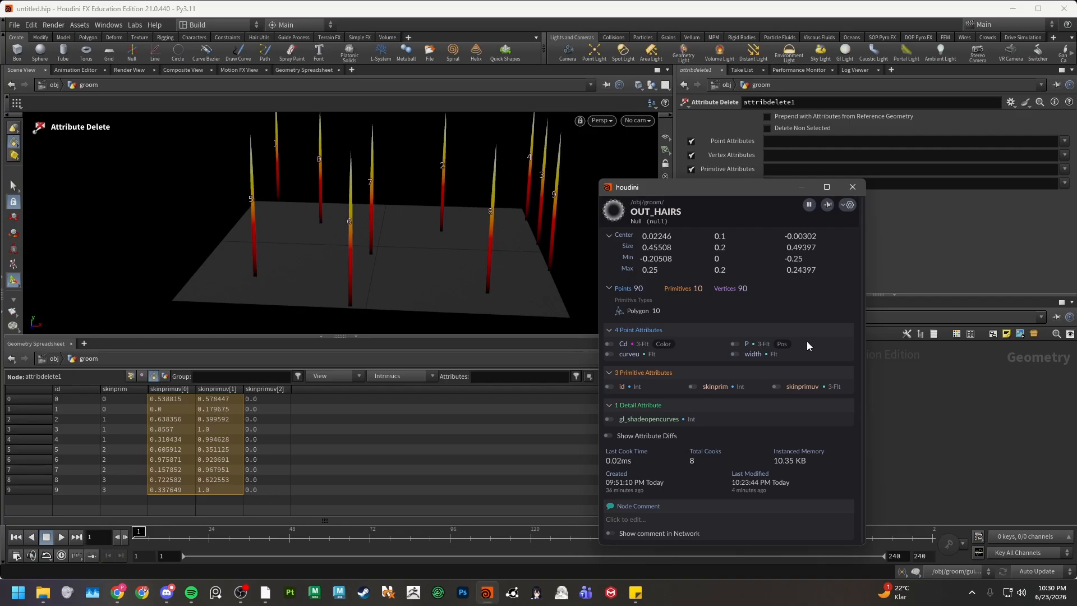
left_click(854, 187)
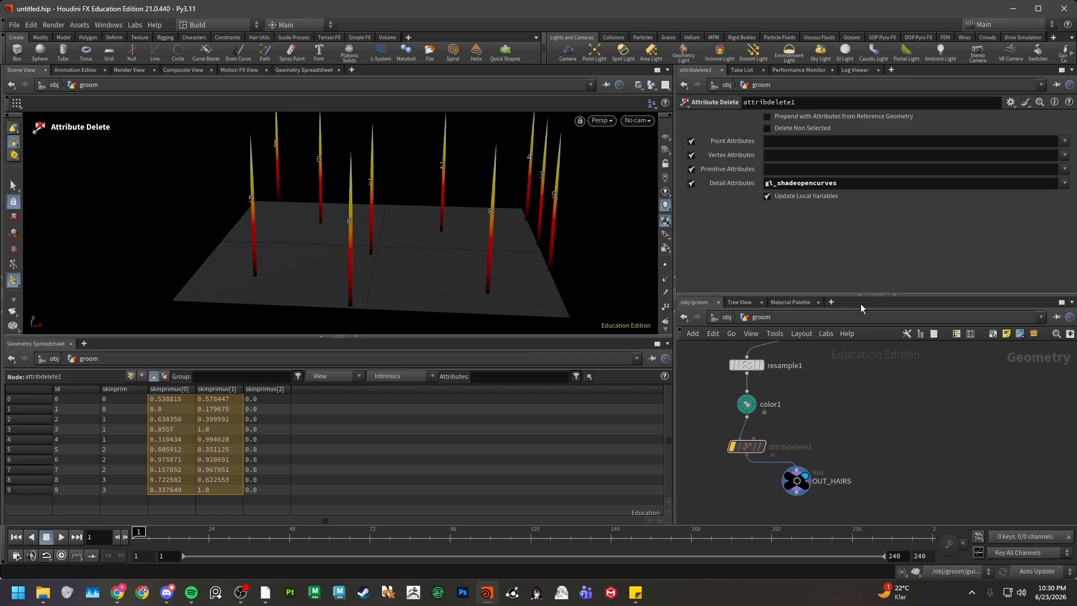
scroll(880, 417, "down", 2)
middle_click_drag(881, 418, 886, 446)
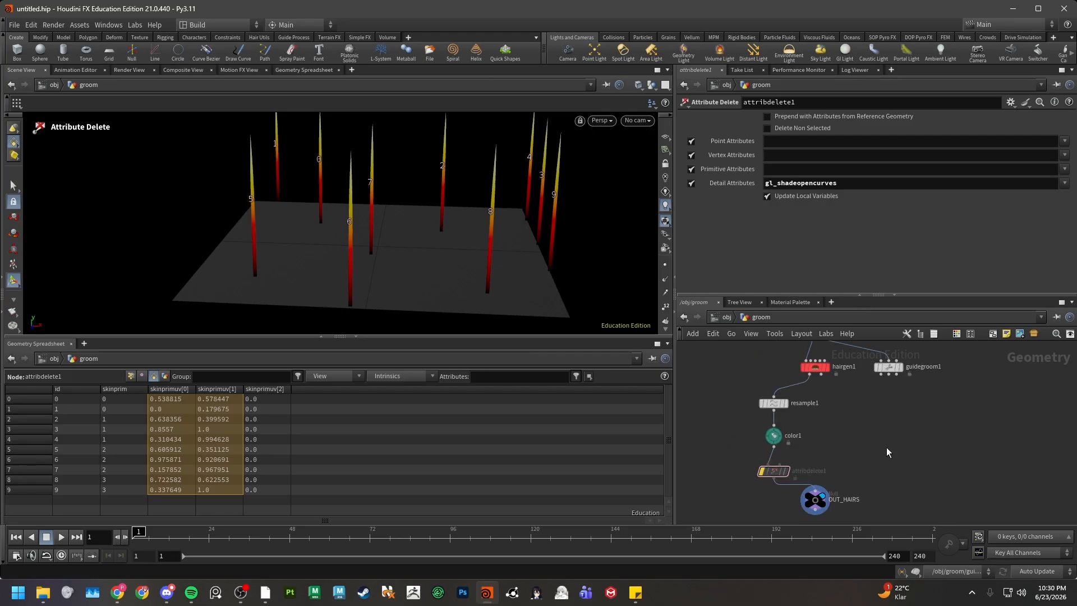